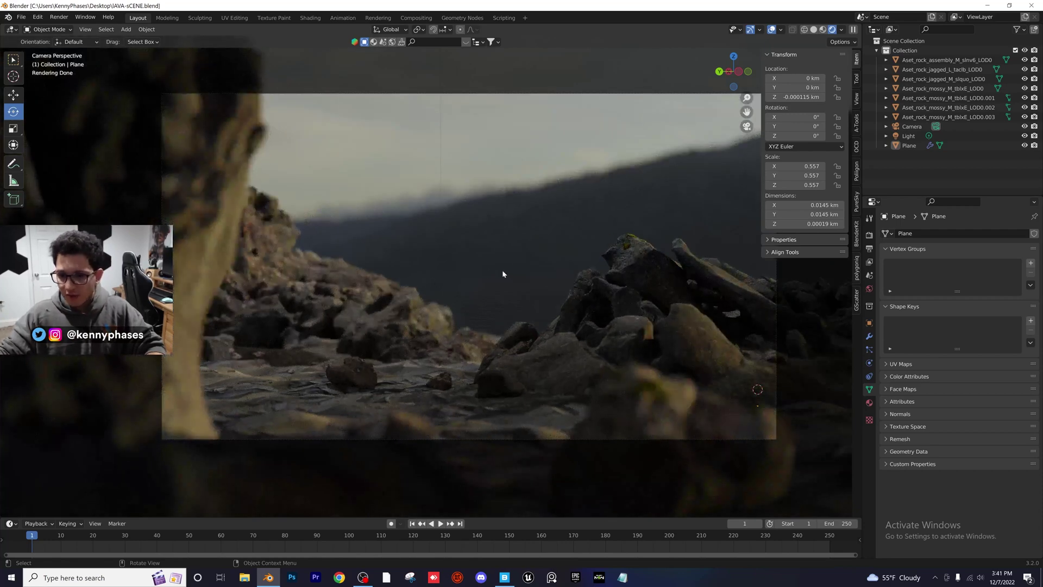
- Save the rocky lake scene file
{"action": "key", "text": "ctrl+s"}
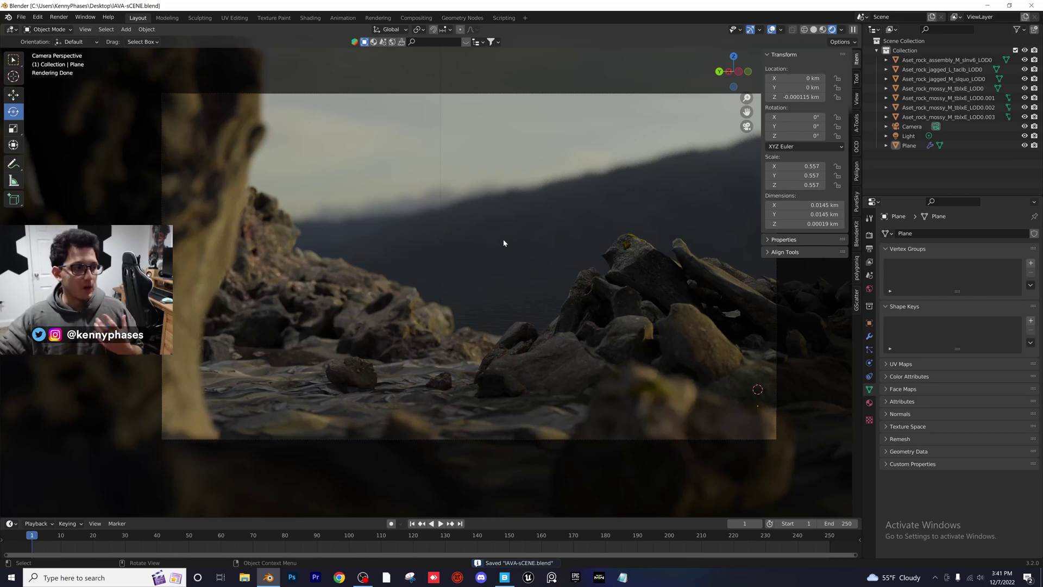
- Switch to File Explorer and look through the Instagram, Instagram-Export, Reels and Random-Images folders, closing the window when done
{"action": "left_click", "coordinate": [244, 577]}
{"action": "left_click", "coordinate": [328, 185]}
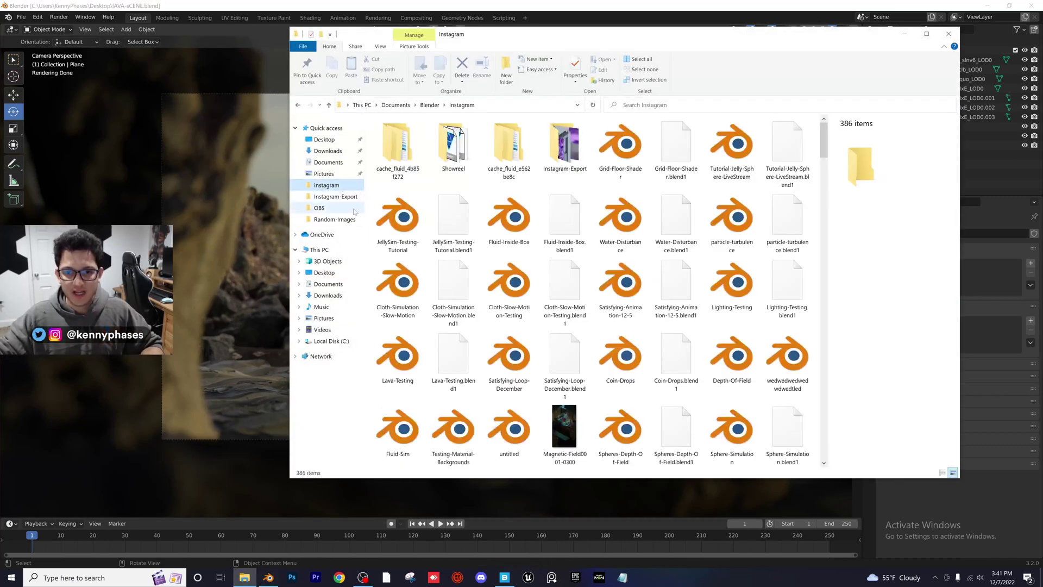
{"action": "double_click", "coordinate": [565, 144]}
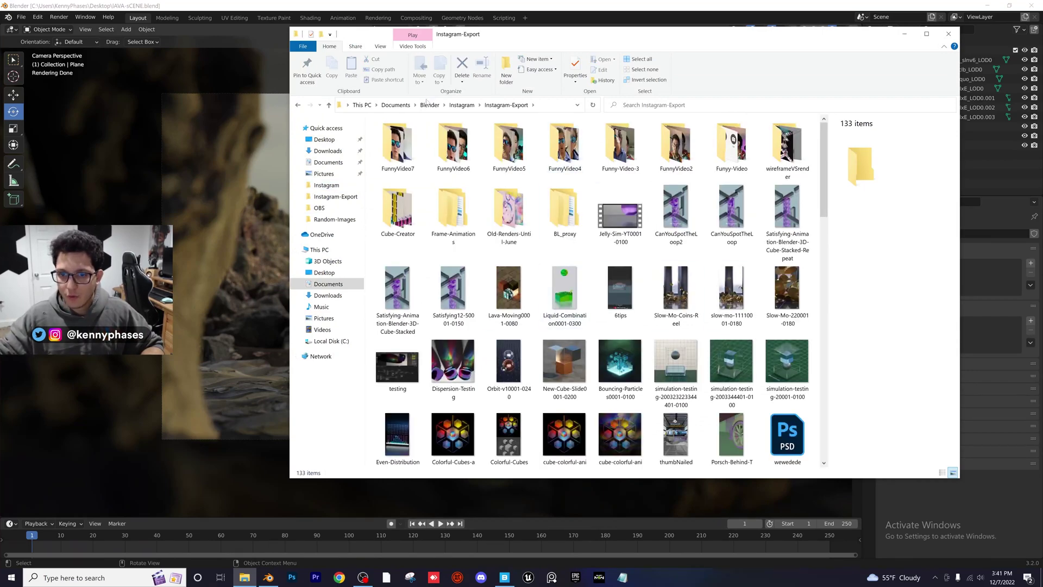
{"action": "left_click", "coordinate": [429, 105]}
{"action": "left_click", "coordinate": [416, 348]}
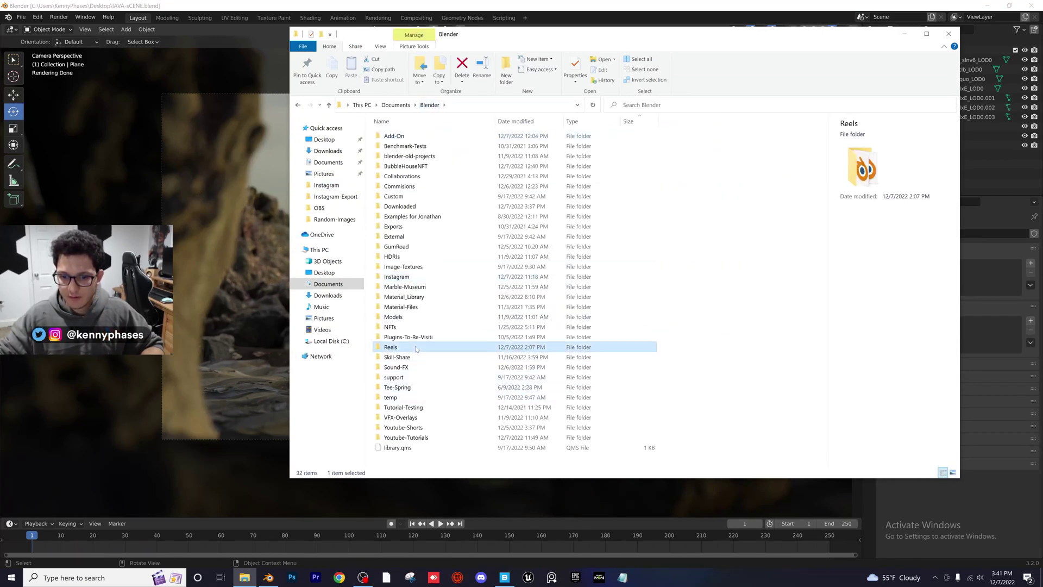
{"action": "double_click", "coordinate": [416, 347]}
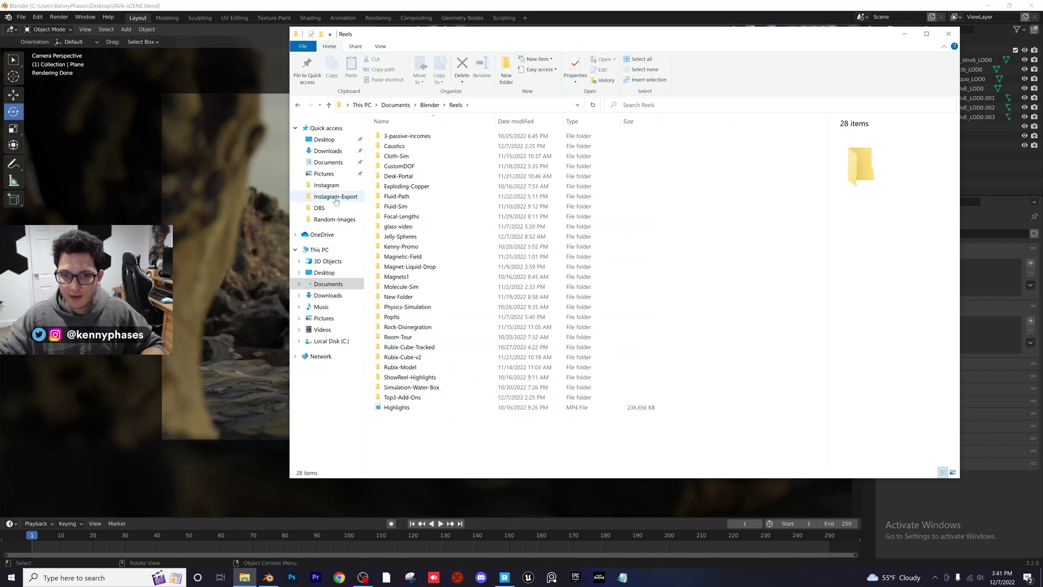
{"action": "left_click", "coordinate": [396, 105]}
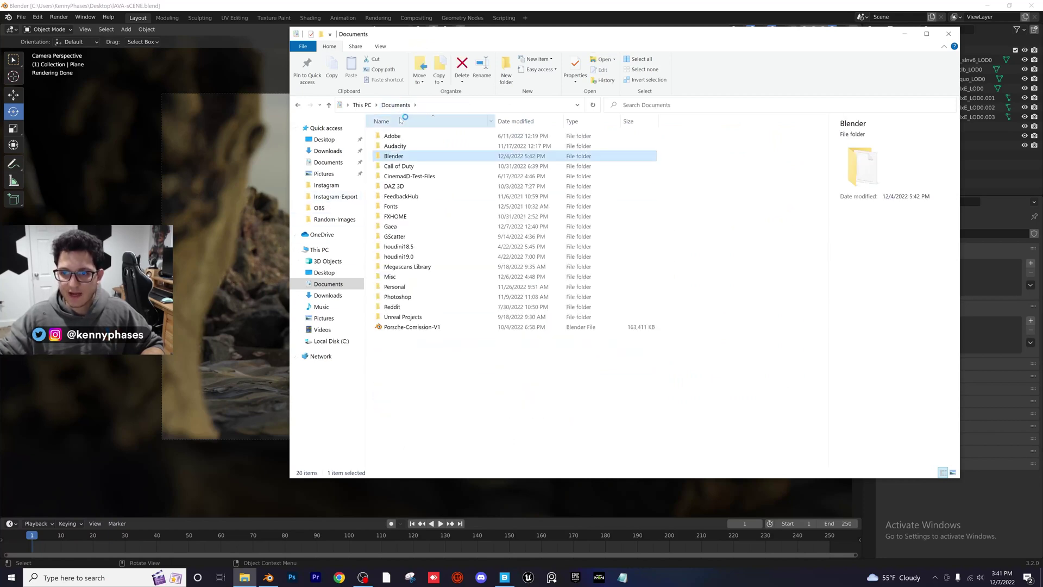
{"action": "left_click", "coordinate": [334, 221]}
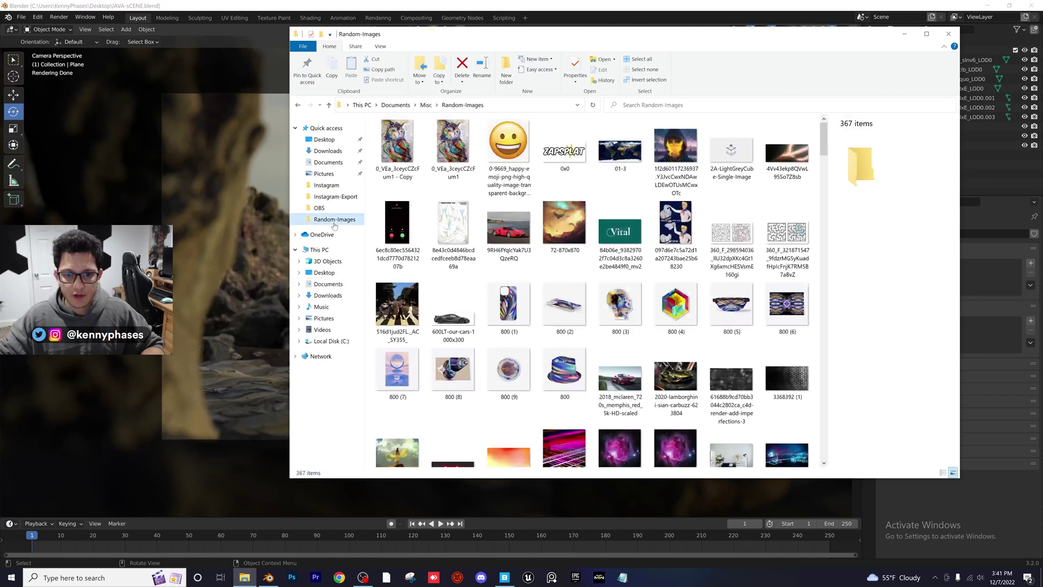
{"action": "left_click", "coordinate": [335, 197]}
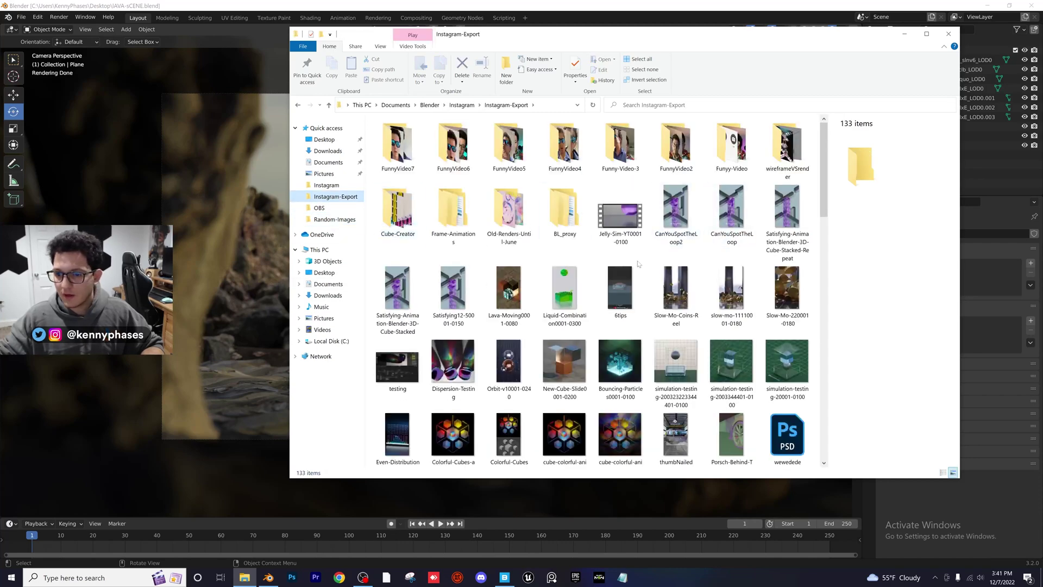
{"action": "scroll", "coordinate": [566, 224], "scroll_direction": "down", "scroll_amount": 5}
{"action": "scroll", "coordinate": [598, 223], "scroll_direction": "up", "scroll_amount": 5}
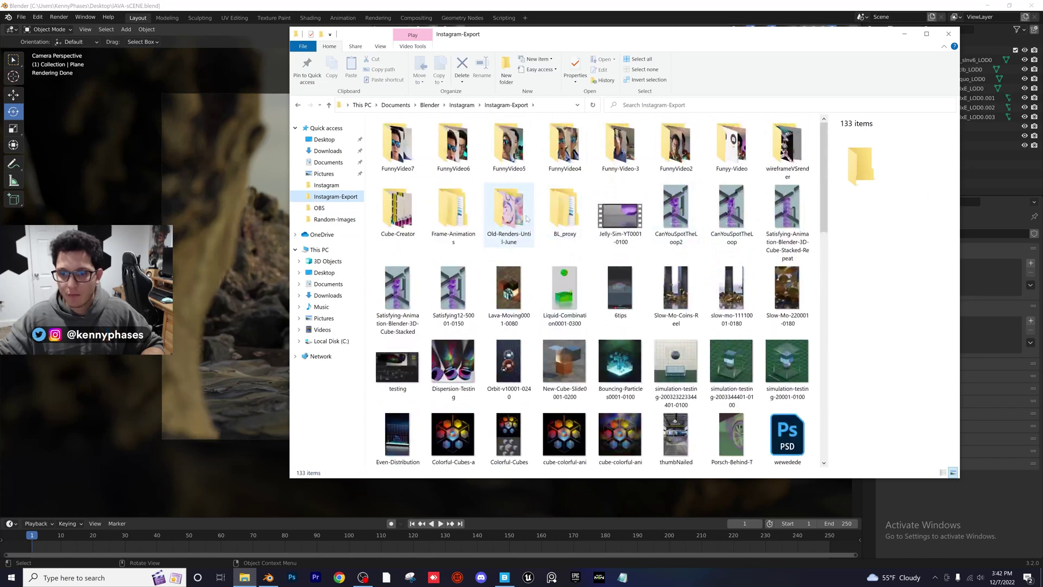
{"action": "left_click", "coordinate": [943, 34]}
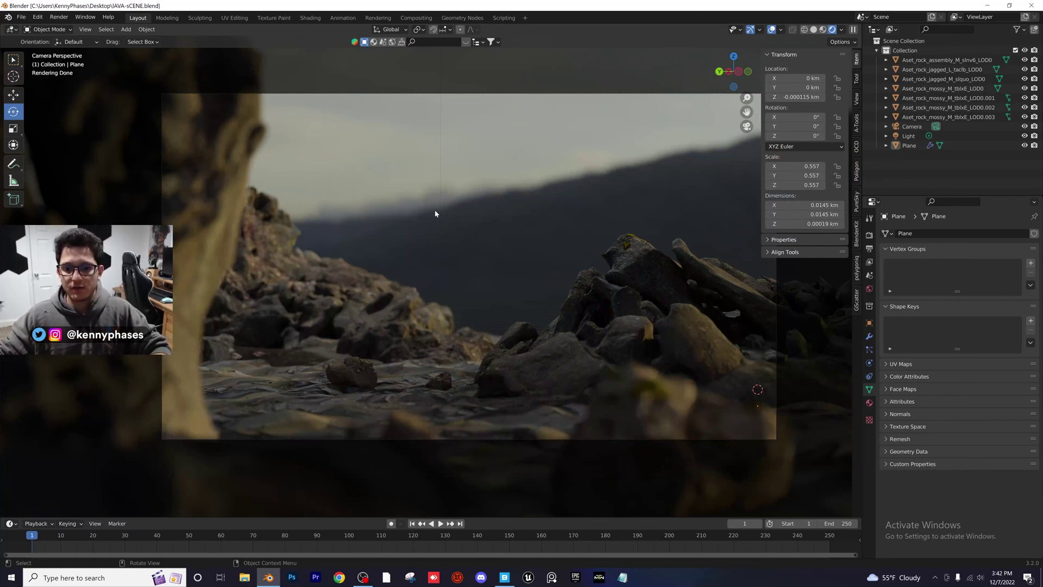
- Add a cube mesh to the scene and move it into the middle of the camera view
{"action": "scroll", "coordinate": [439, 249], "scroll_direction": "down", "scroll_amount": 1}
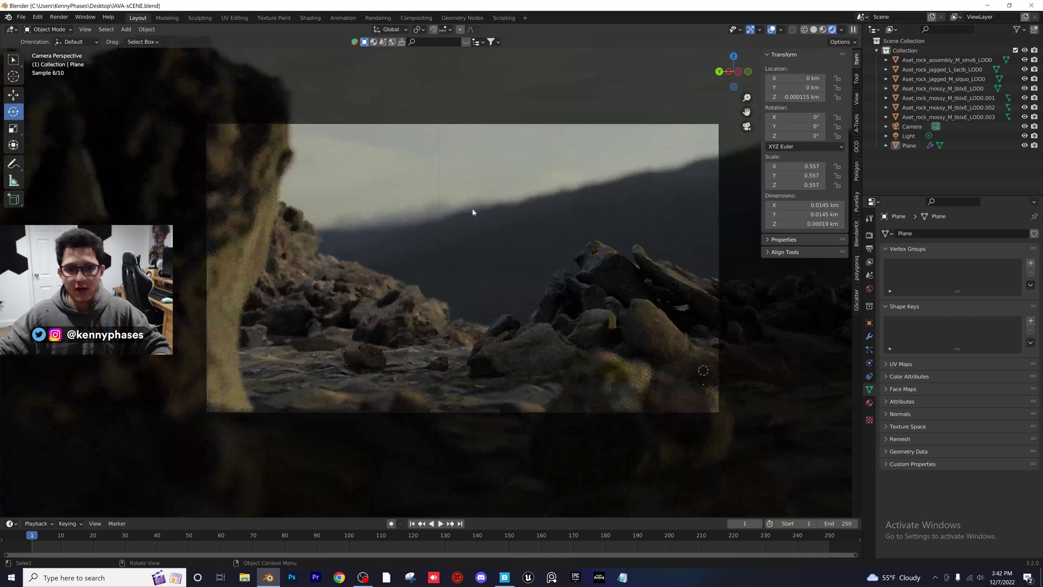
{"action": "left_click", "coordinate": [127, 31]}
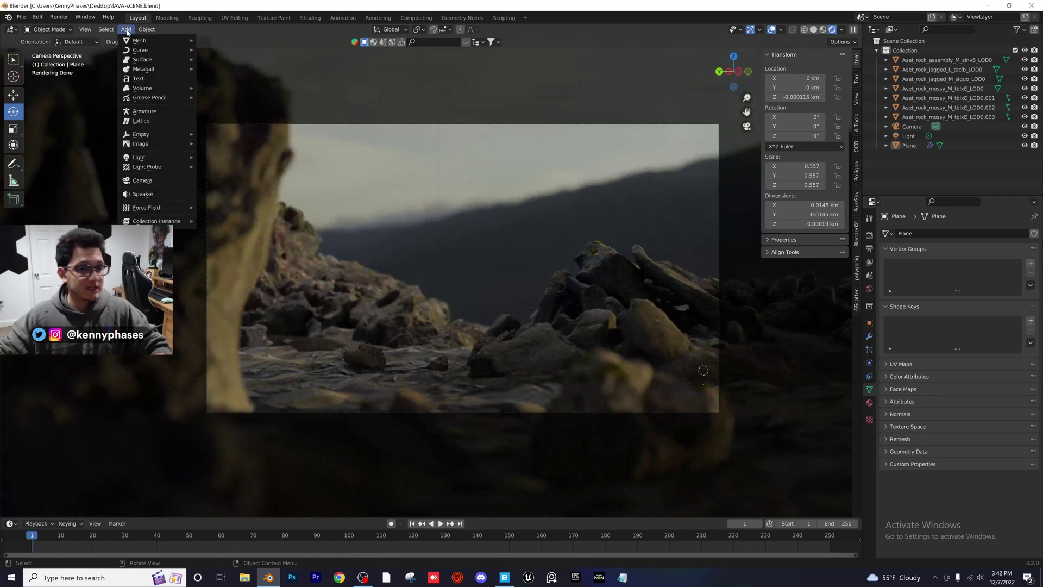
{"action": "mouse_move", "coordinate": [174, 41]}
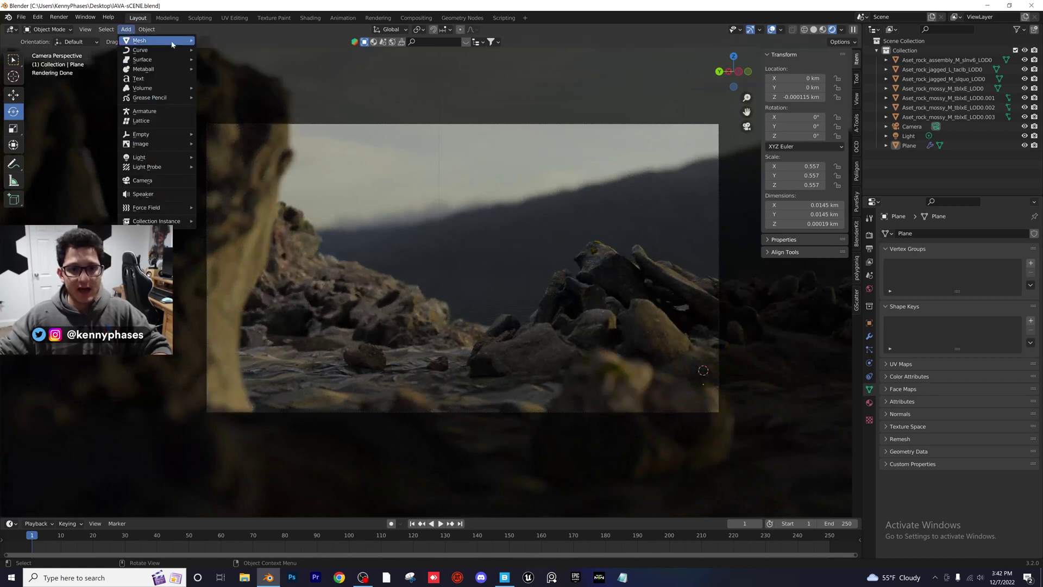
{"action": "left_click", "coordinate": [233, 51]}
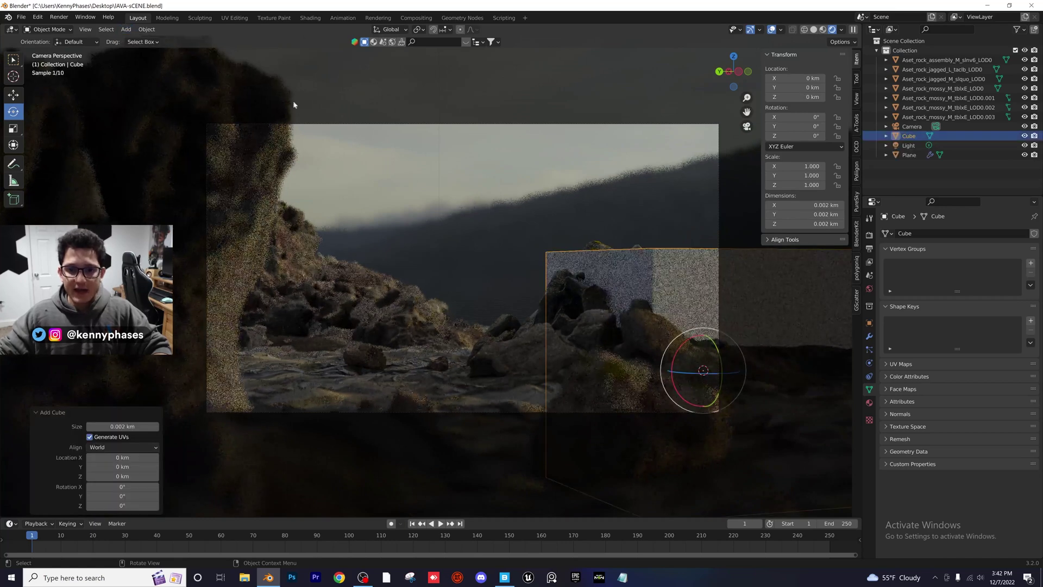
{"action": "key", "text": "g"}
{"action": "left_click", "coordinate": [387, 203]}
- Scale the cube down uniformly to about 0.272
{"action": "key", "text": "s"}
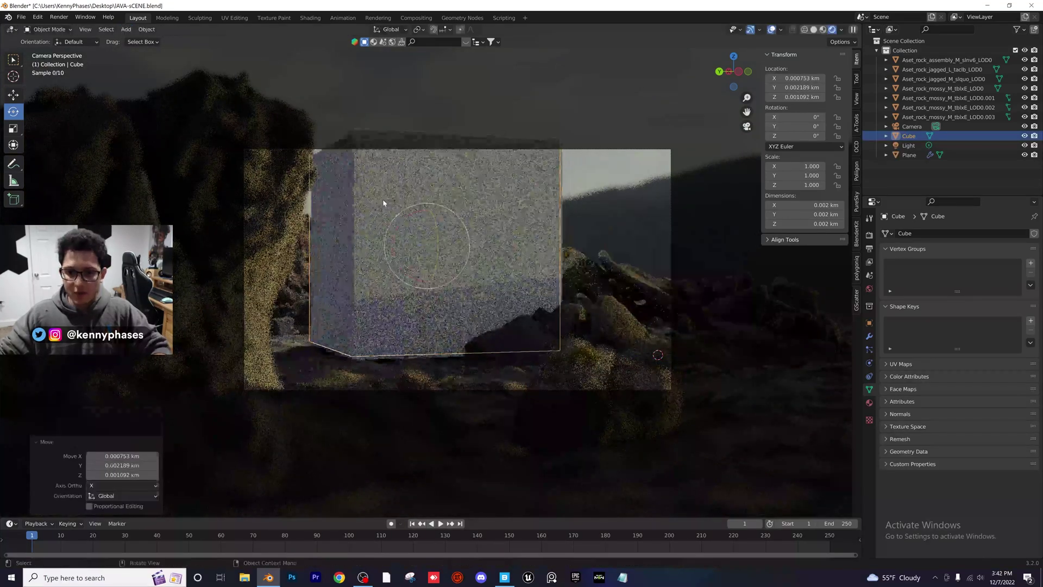
{"action": "left_click", "coordinate": [477, 227]}
{"action": "key", "text": "s"}
{"action": "left_click", "coordinate": [480, 247]}
{"action": "scroll", "coordinate": [480, 250], "scroll_direction": "up", "scroll_amount": 2}
{"action": "key", "text": "s"}
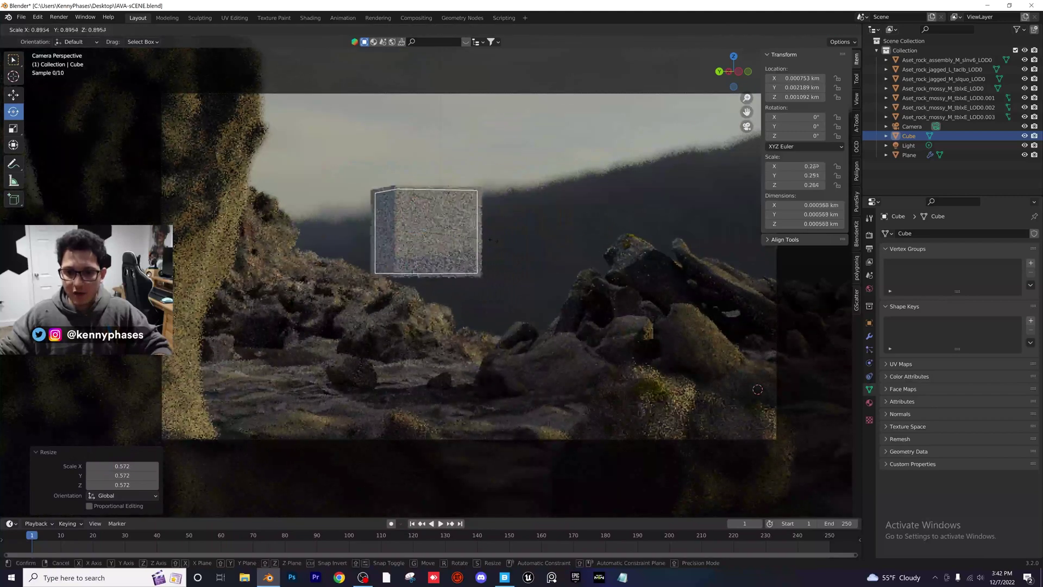
{"action": "left_click", "coordinate": [490, 234]}
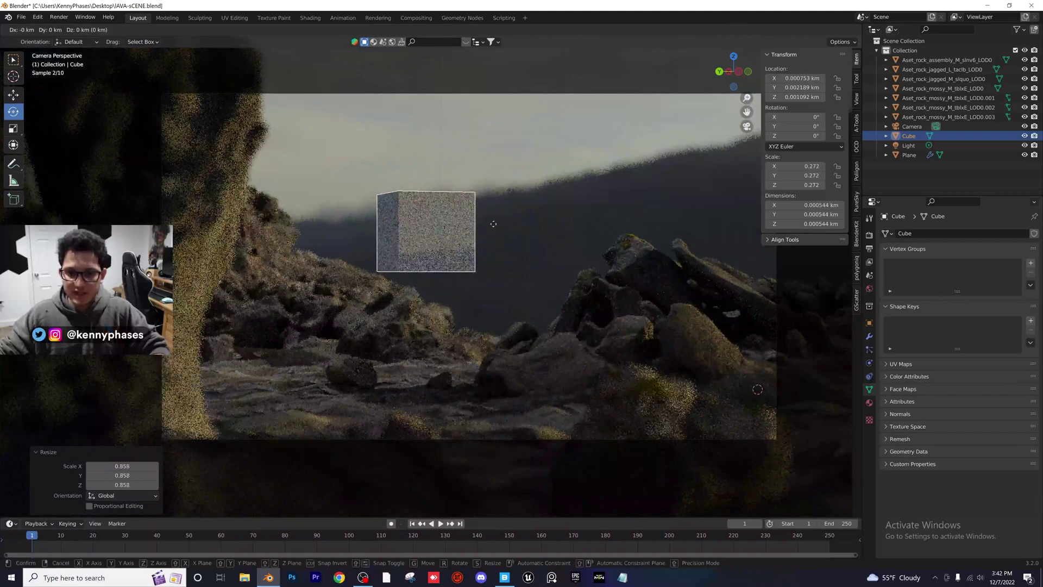
- Raise the cube to a Z location of about 0.001386 km, above the water, and save the file
{"action": "key", "text": "g"}
{"action": "left_click", "coordinate": [525, 224]}
{"action": "key", "text": "ctrl+s"}
- Apply the Quick Liquid effect to the cube to generate a liquid domain around it
{"action": "left_click", "coordinate": [146, 30]}
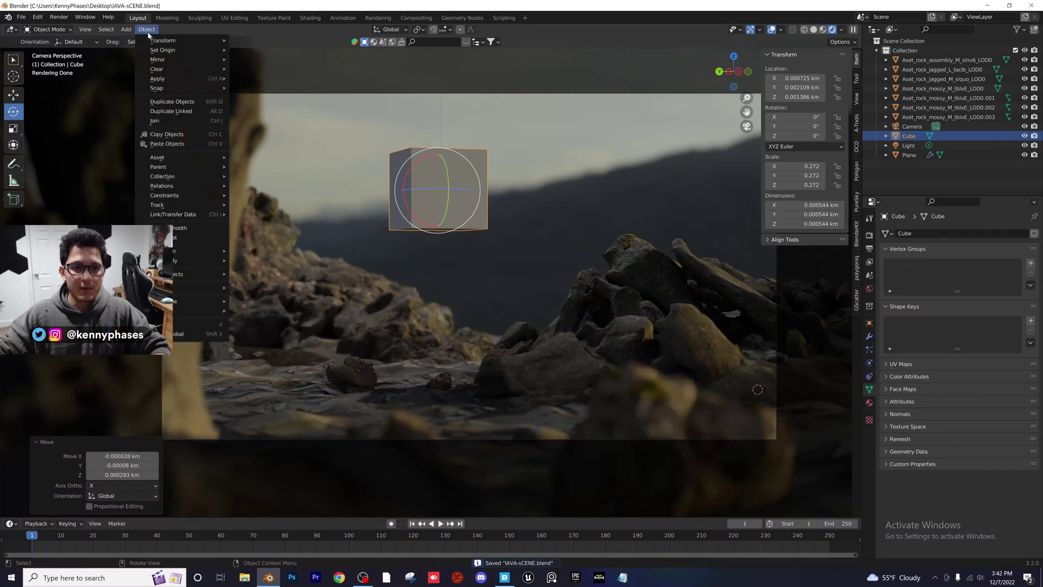
{"action": "mouse_move", "coordinate": [216, 276]}
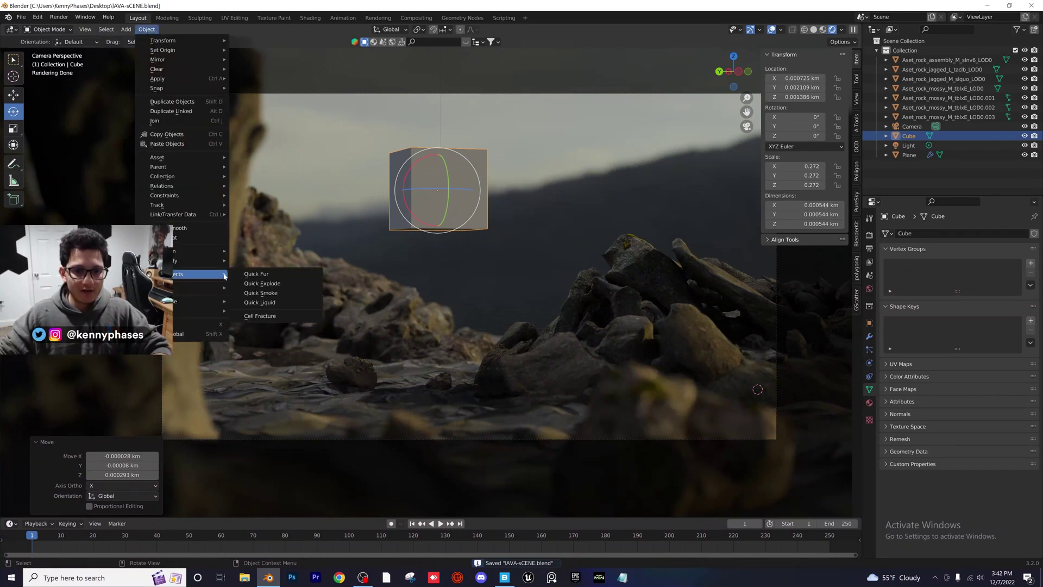
{"action": "left_click", "coordinate": [285, 303]}
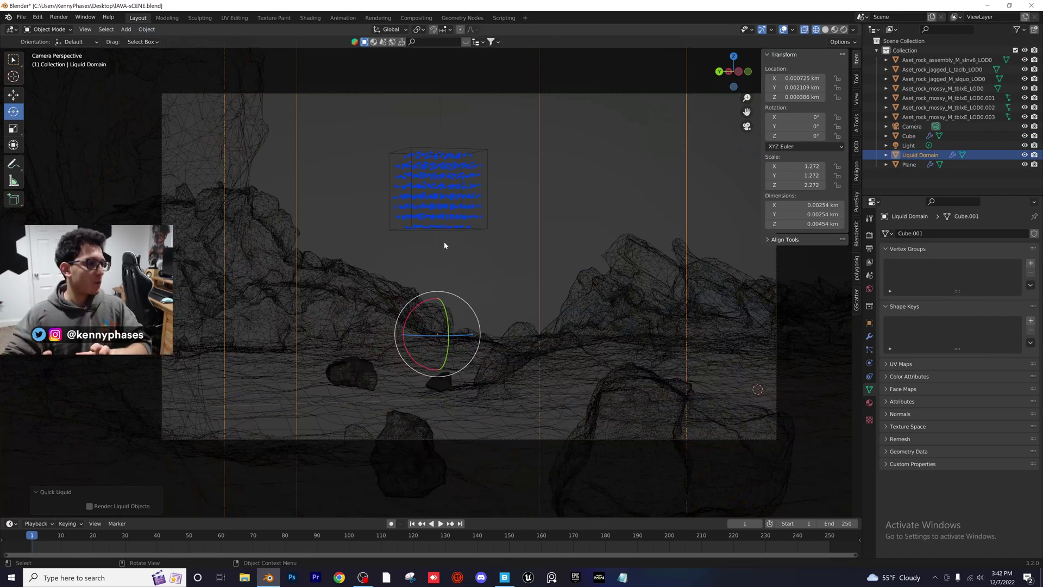
- Play back the liquid simulation from outside the camera view and return to frame 1
{"action": "middle_click_drag", "start_coordinate": [389, 186], "coordinate": [467, 275]}
{"action": "key", "text": "space"}
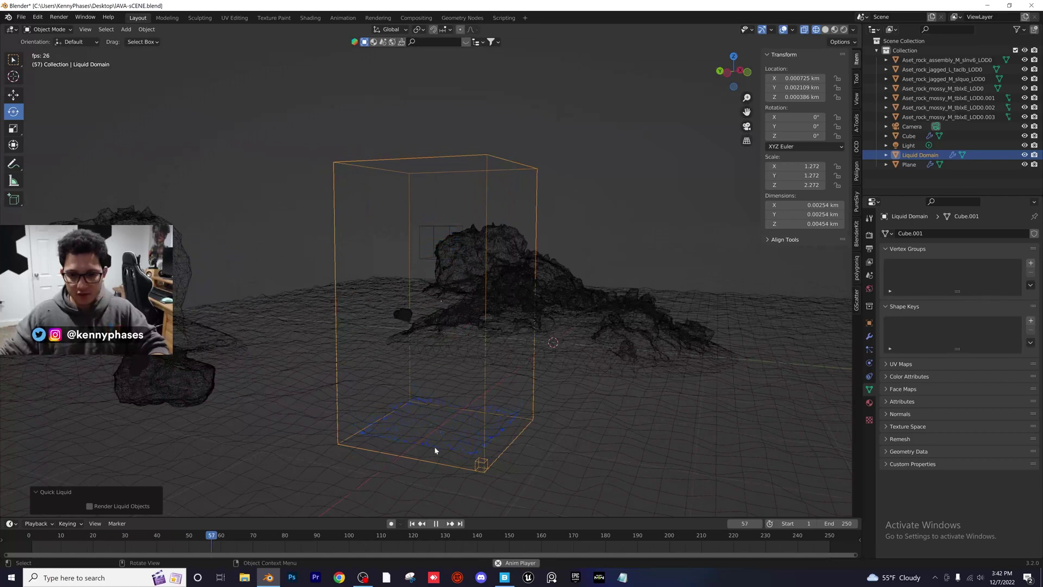
{"action": "left_click_drag", "start_coordinate": [156, 535], "coordinate": [48, 538]}
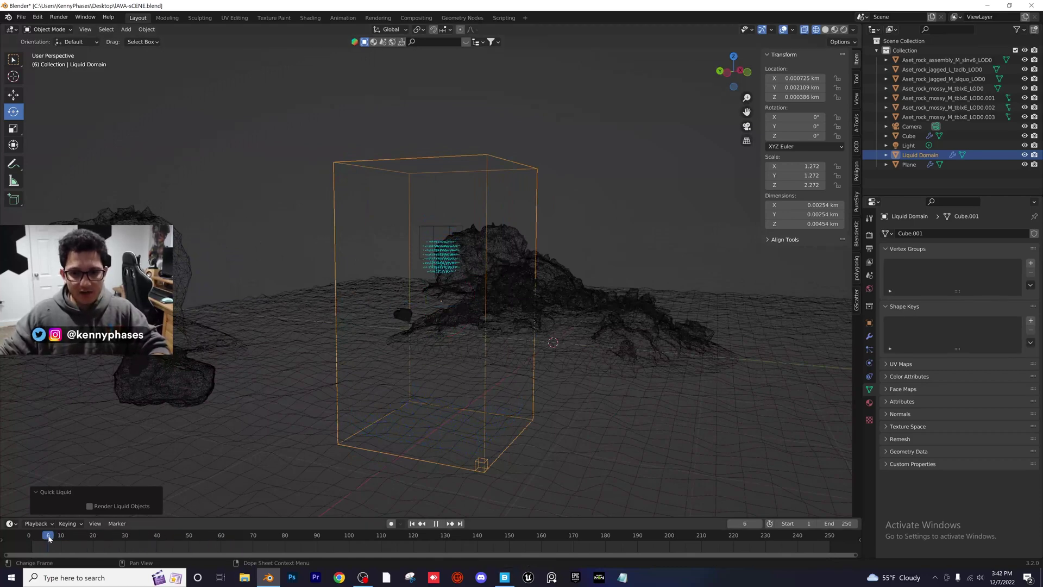
{"action": "key", "text": "Escape"}
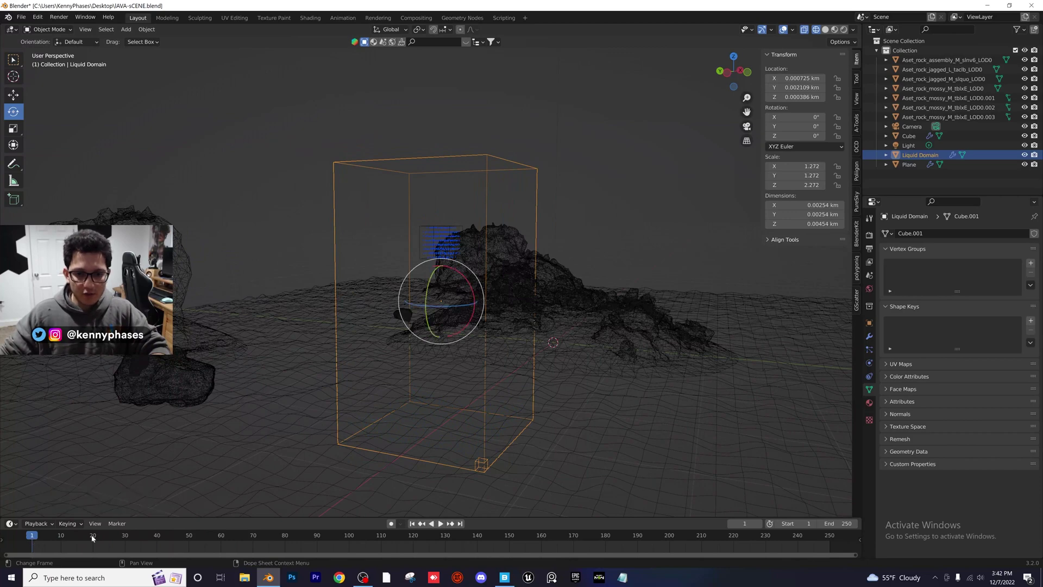
{"action": "middle_click_drag", "start_coordinate": [495, 99], "coordinate": [514, 145]}
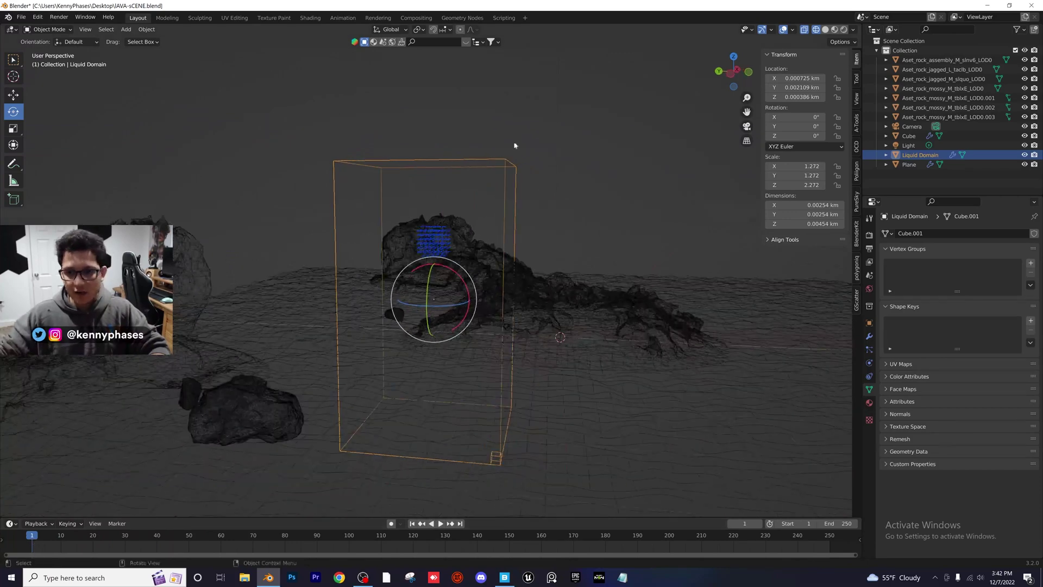
{"action": "left_click", "coordinate": [581, 150]}
{"action": "left_click", "coordinate": [479, 162]}
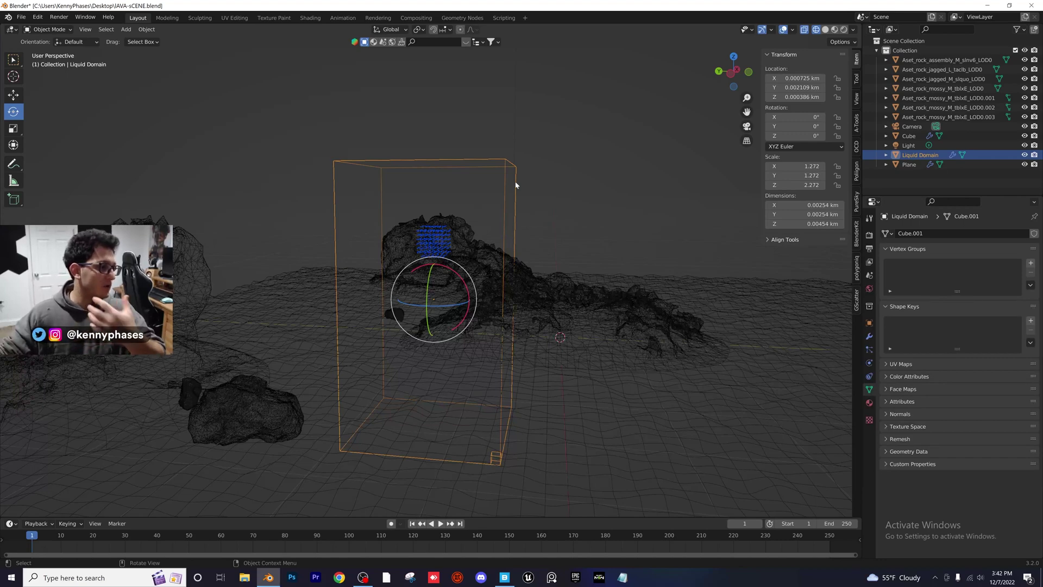
{"action": "scroll", "coordinate": [509, 214], "scroll_direction": "up", "scroll_amount": 3}
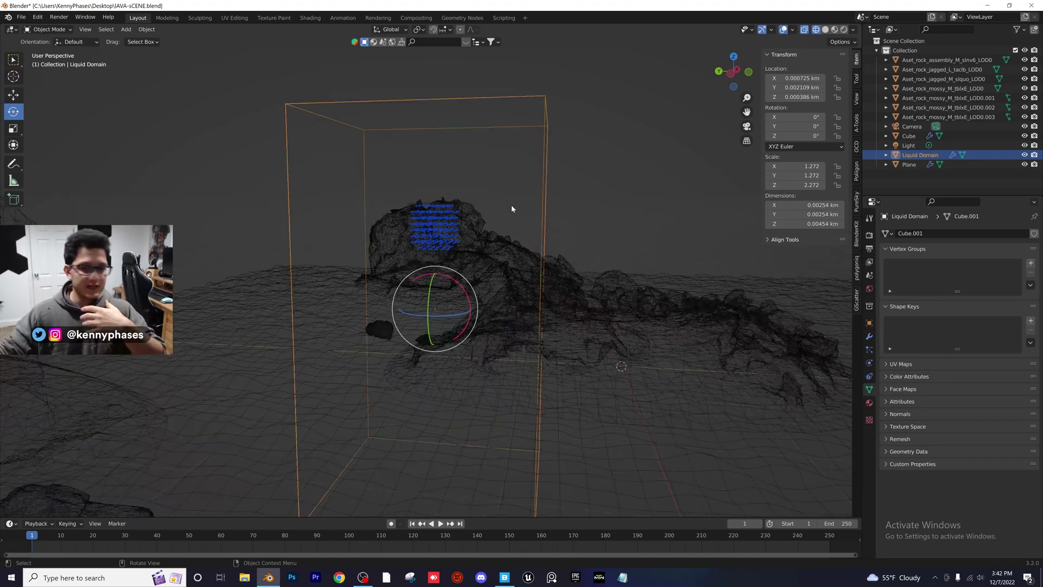
{"action": "middle_click_drag", "start_coordinate": [552, 264], "coordinate": [540, 215], "text": "shift"}
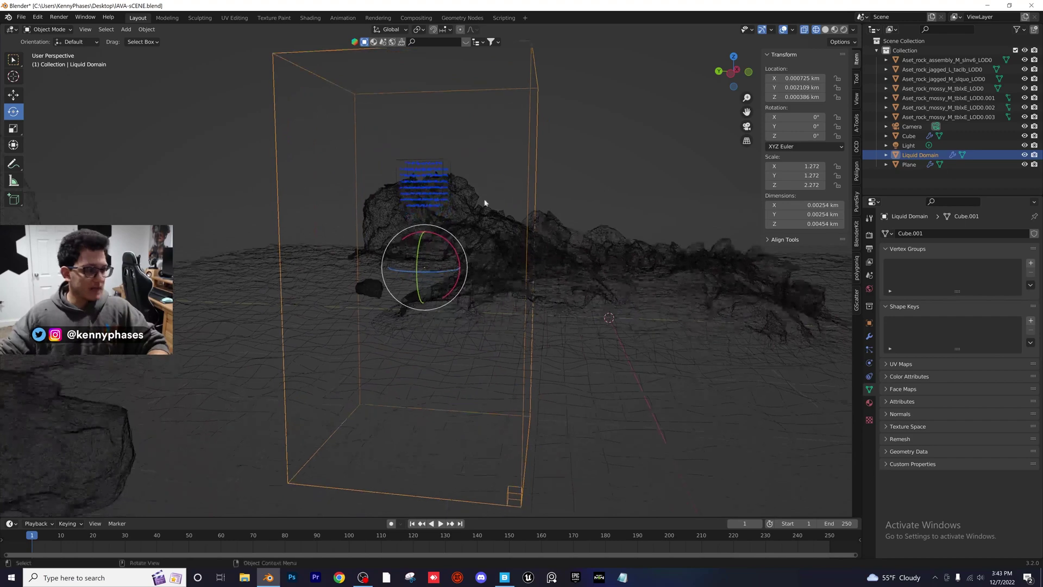
- Set the liquid domain's fluid time scale to 0.5 in its physics settings
{"action": "left_click", "coordinate": [870, 364]}
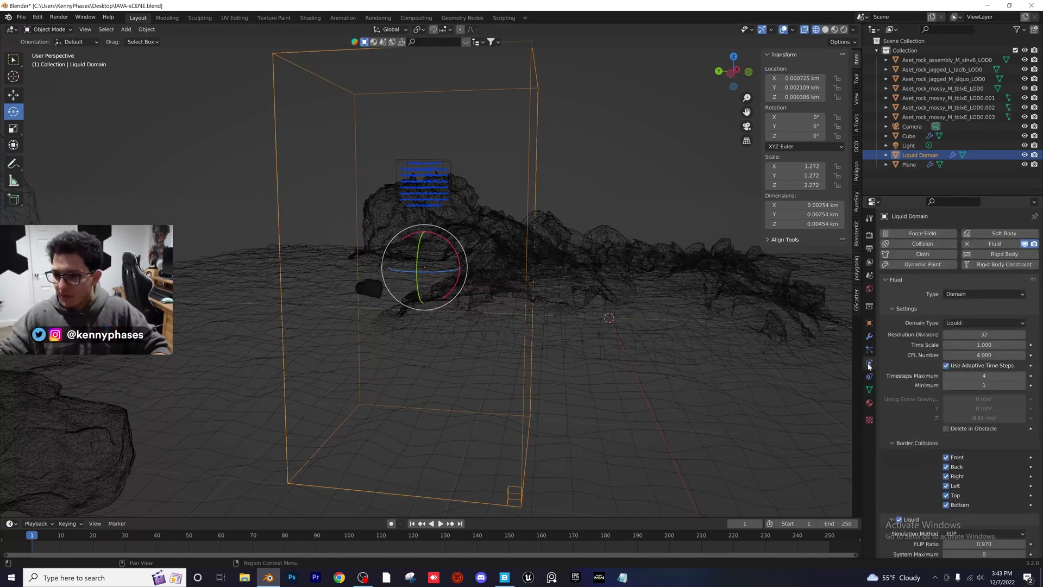
{"action": "scroll", "coordinate": [912, 357], "scroll_direction": "down", "scroll_amount": 2}
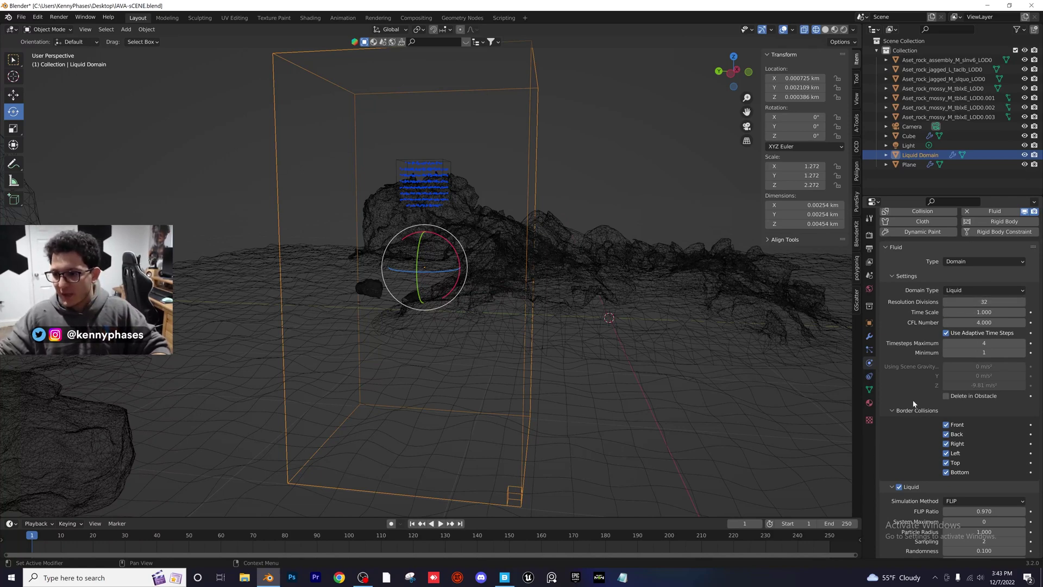
{"action": "scroll", "coordinate": [909, 407], "scroll_direction": "down", "scroll_amount": 1}
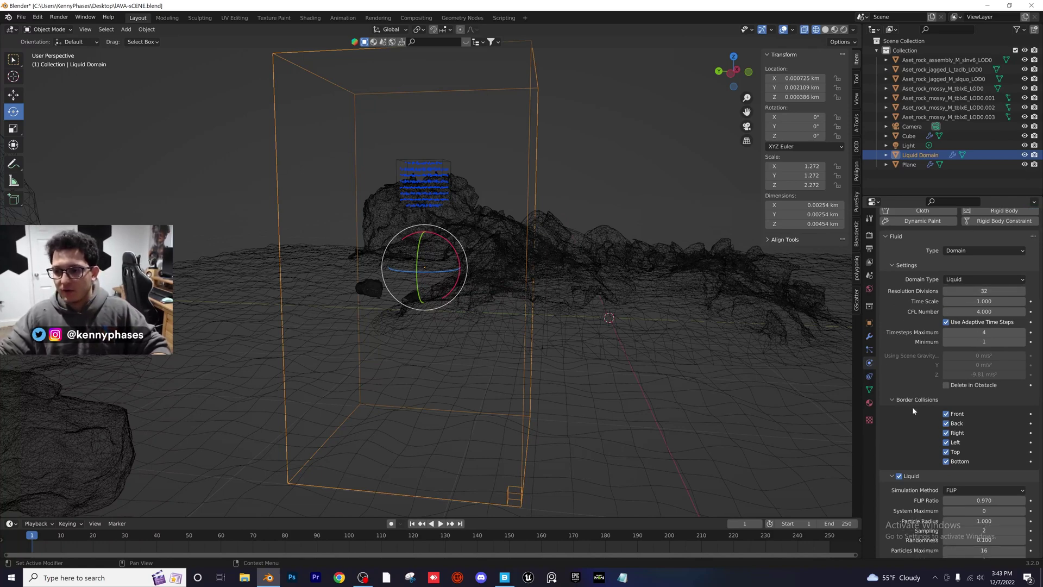
{"action": "left_click", "coordinate": [985, 301]}
{"action": "key", "text": "Return"}
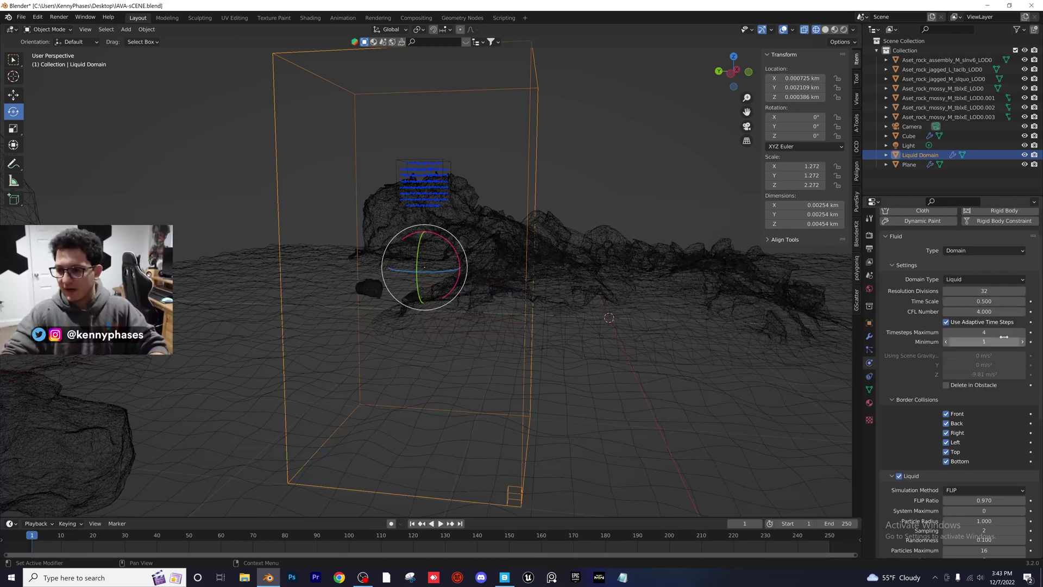
- Enable Diffusion for the liquid domain and expand its settings
{"action": "scroll", "coordinate": [912, 355], "scroll_direction": "down", "scroll_amount": 8}
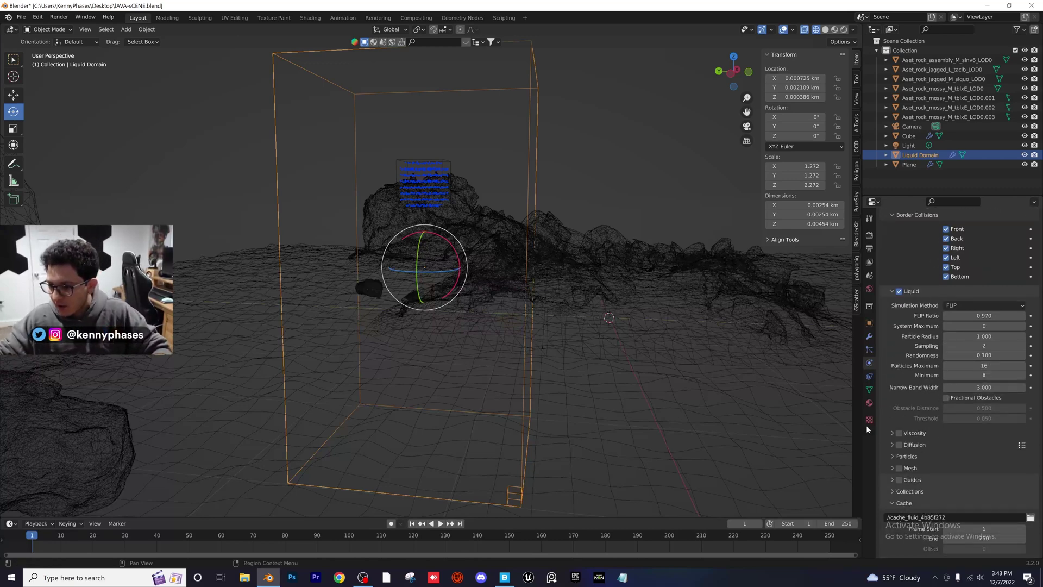
{"action": "scroll", "coordinate": [937, 469], "scroll_direction": "down", "scroll_amount": 2}
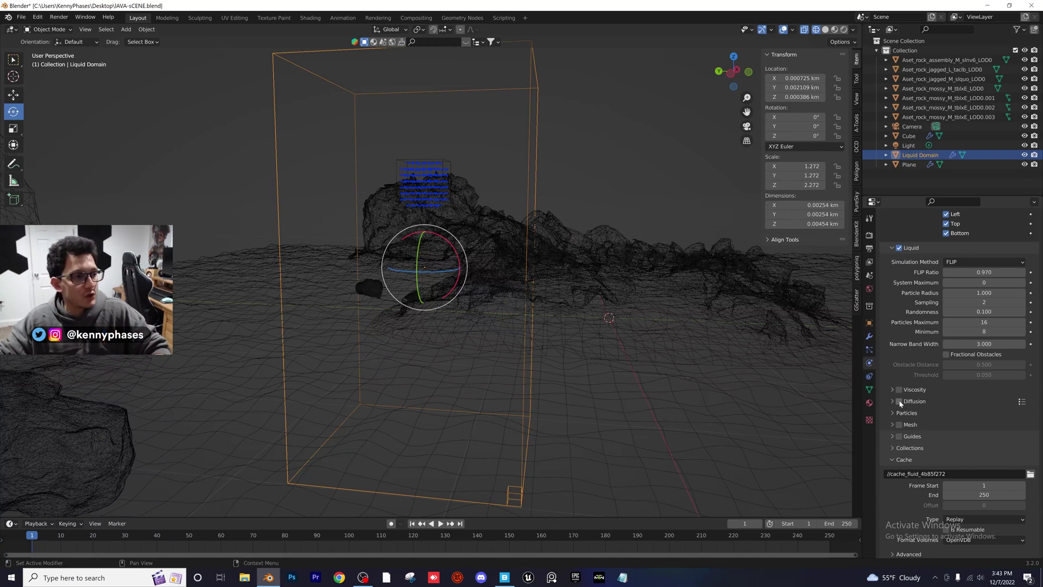
{"action": "left_click", "coordinate": [893, 402]}
- Set the liquid domain's cache type to All and expand the Advanced and Field Weights settings
{"action": "scroll", "coordinate": [978, 389], "scroll_direction": "down", "scroll_amount": 2}
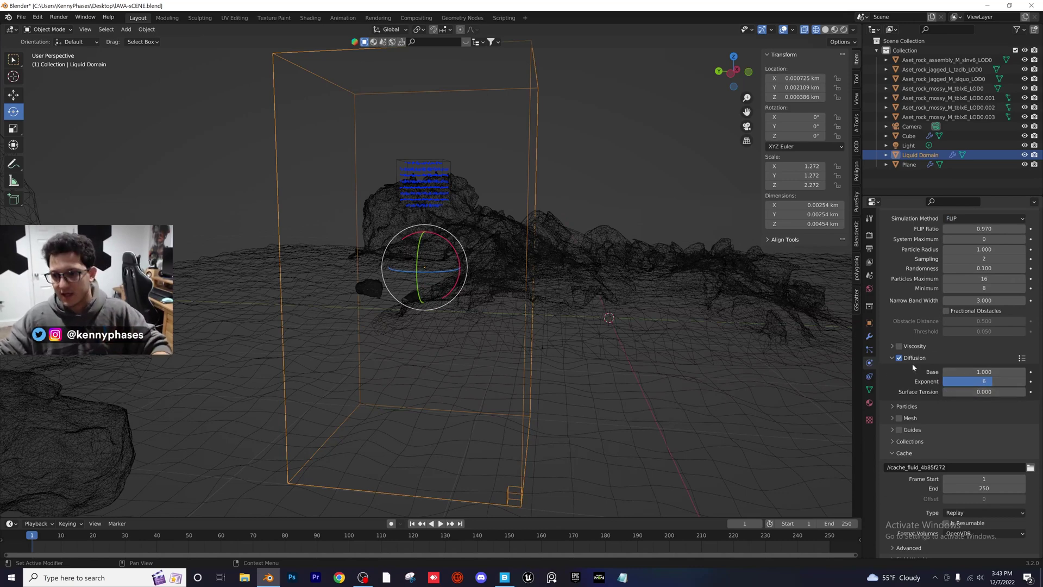
{"action": "scroll", "coordinate": [929, 397], "scroll_direction": "down", "scroll_amount": 1}
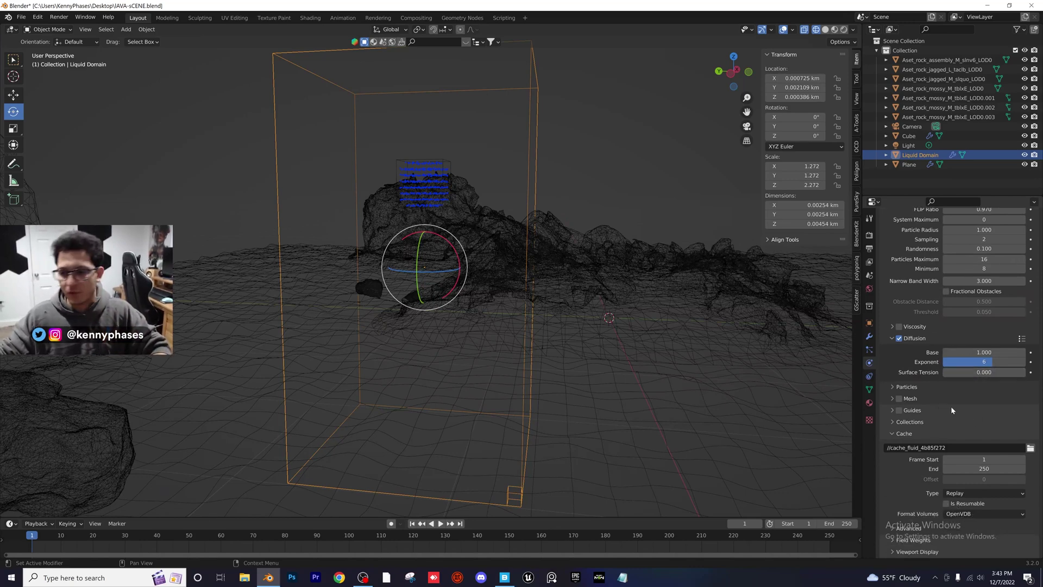
{"action": "left_click", "coordinate": [965, 493]}
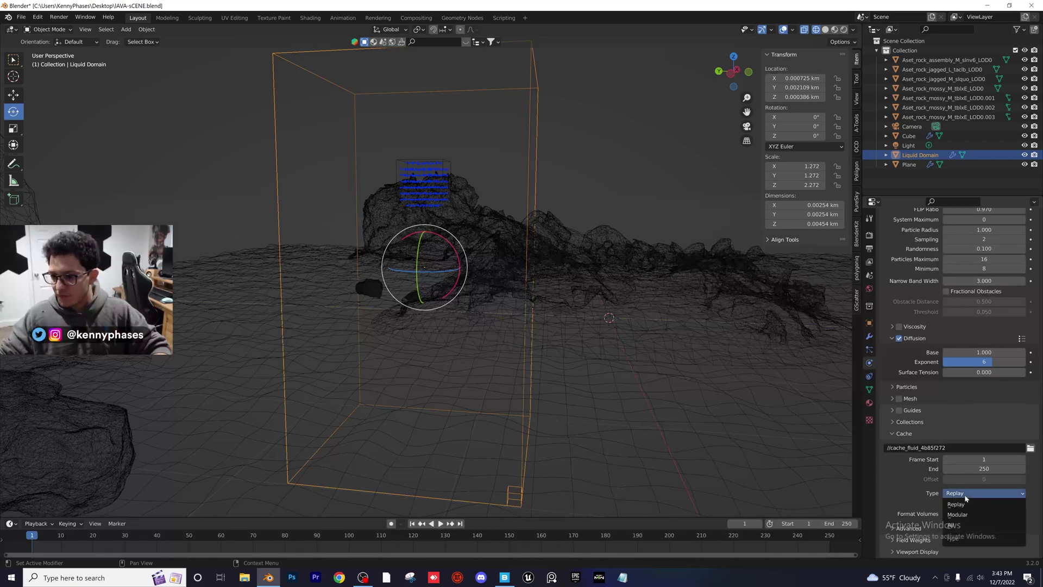
{"action": "left_click", "coordinate": [971, 523]}
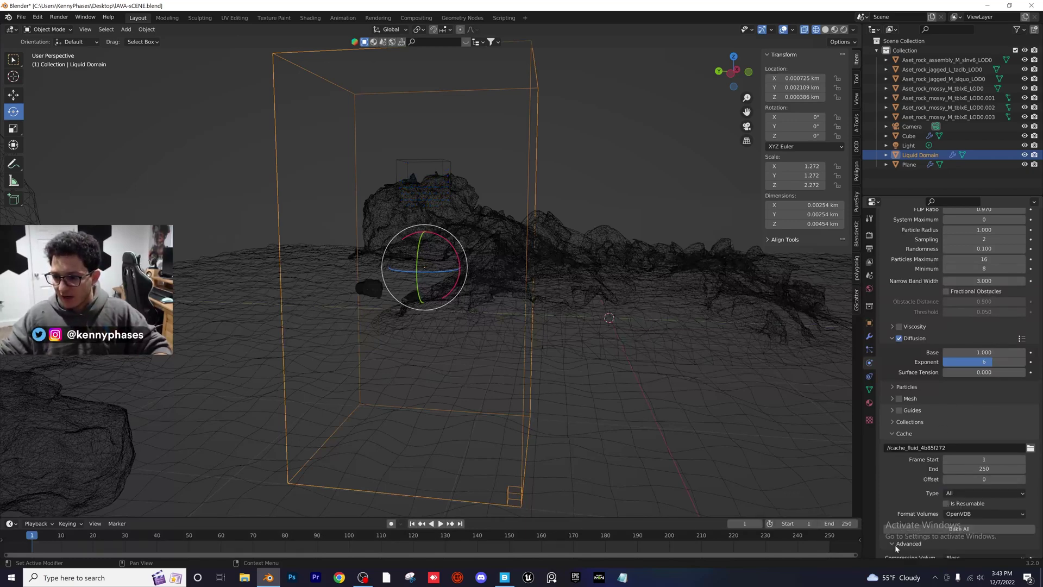
{"action": "left_click", "coordinate": [895, 543]}
{"action": "scroll", "coordinate": [918, 521], "scroll_direction": "down", "scroll_amount": 2}
{"action": "left_click", "coordinate": [896, 540]}
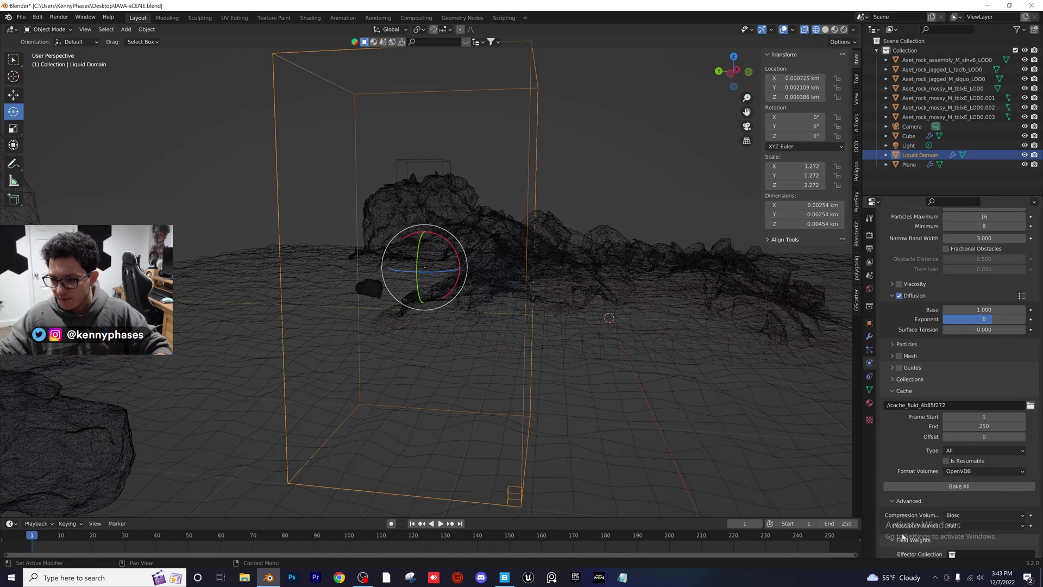
{"action": "scroll", "coordinate": [924, 435], "scroll_direction": "down", "scroll_amount": 7}
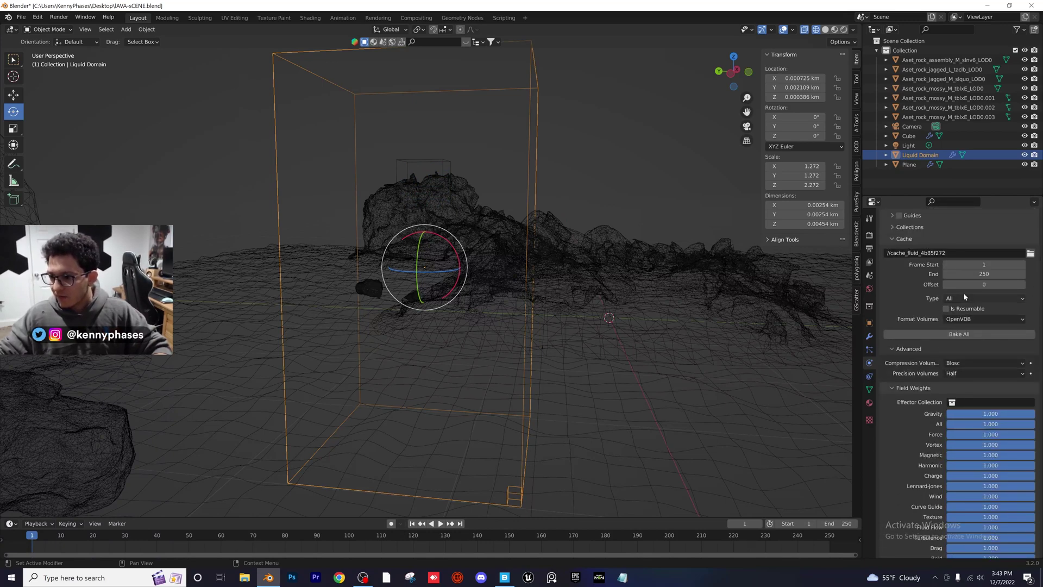
{"action": "left_click", "coordinate": [964, 296]}
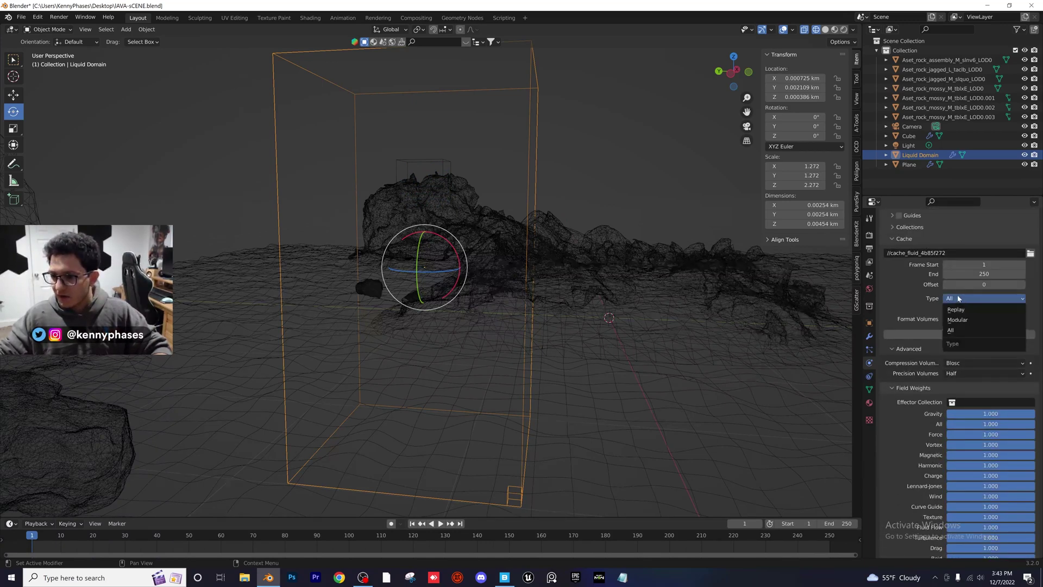
{"action": "left_click", "coordinate": [973, 330]}
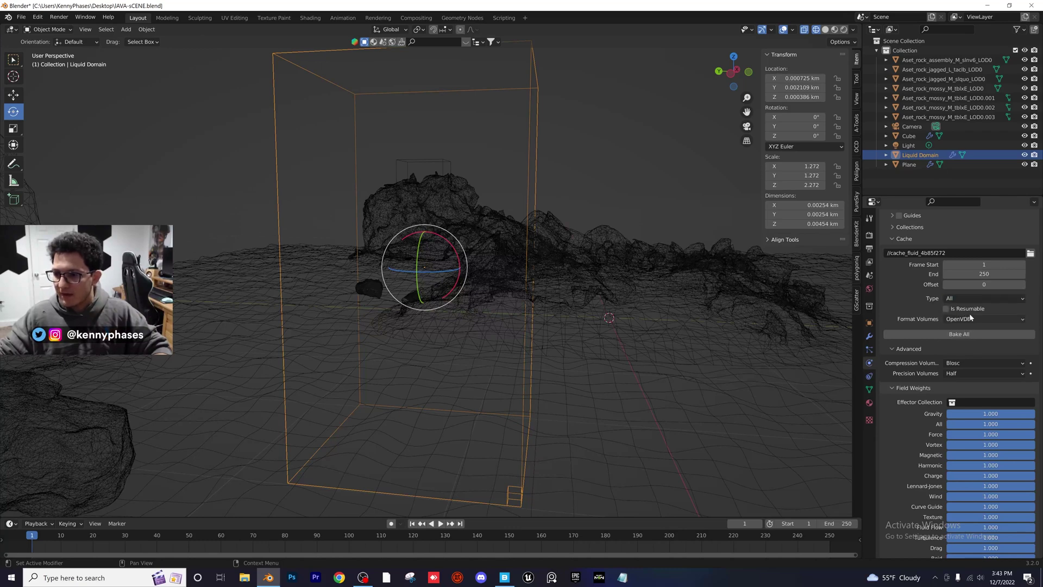
- Set the end frame of both the domain's fluid cache and the scene's frame range to 100
{"action": "left_click", "coordinate": [973, 273]}
{"action": "type", "text": "100"}
{"action": "key", "text": "Return"}
{"action": "left_click", "coordinate": [869, 250]}
{"action": "left_click", "coordinate": [989, 357]}
{"action": "type", "text": "100"}
{"action": "key", "text": "Return"}
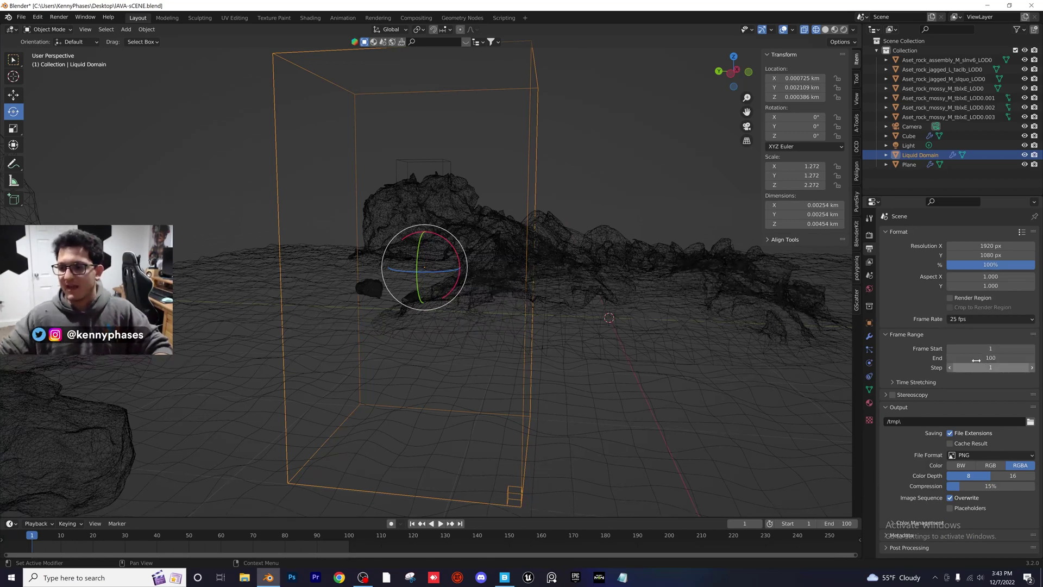
- Return to the domain's physics settings, make the timeline area slightly taller and save the file
{"action": "left_click", "coordinate": [869, 363]}
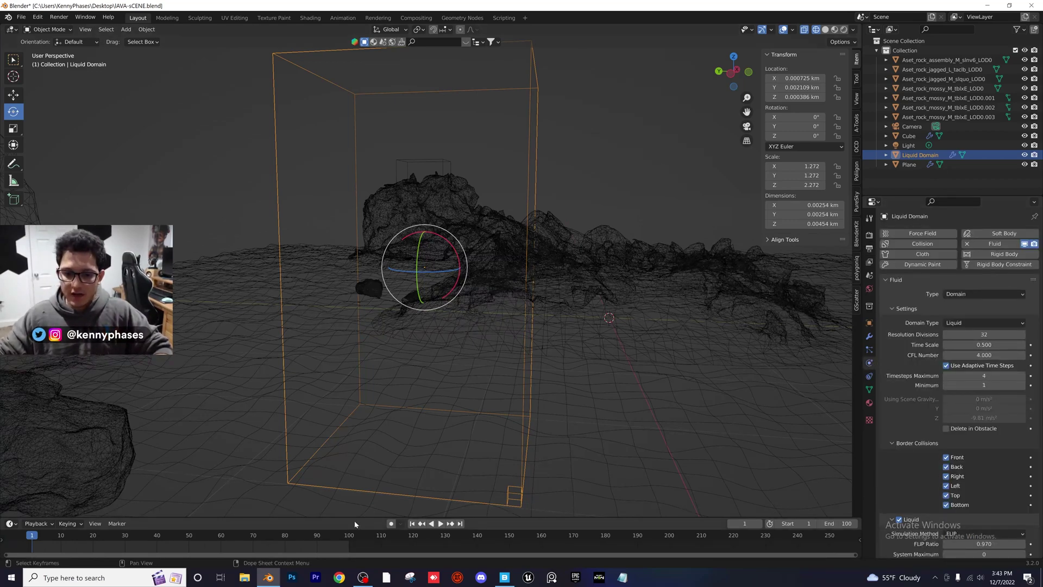
{"action": "left_click_drag", "start_coordinate": [352, 518], "coordinate": [356, 497]}
{"action": "key", "text": "ctrl+s"}
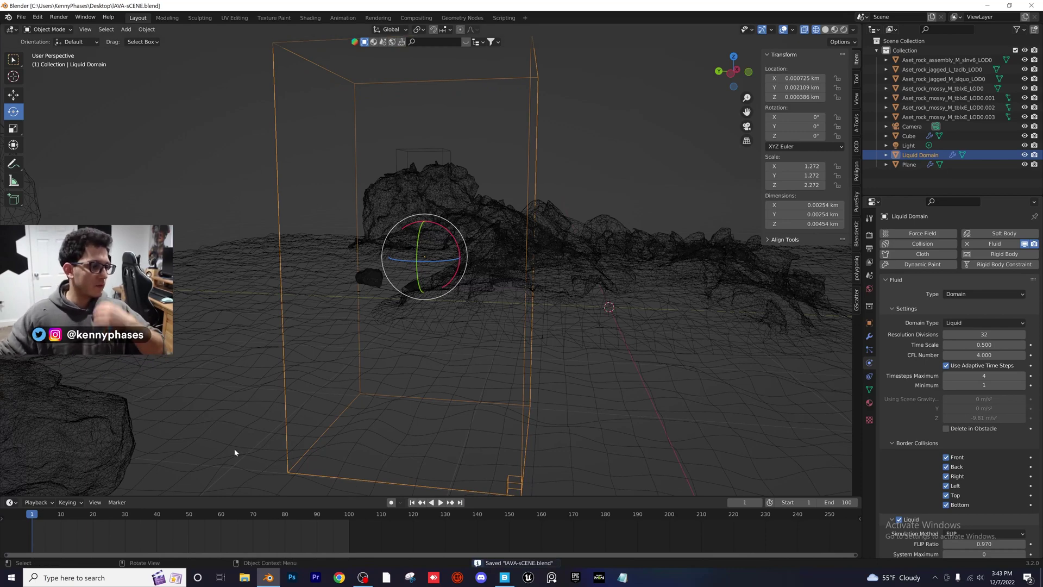
- In side view, scale the liquid domain along Z by about 0.512 and raise it about 0.00086 km
{"action": "scroll", "coordinate": [349, 293], "scroll_direction": "down", "scroll_amount": 3}
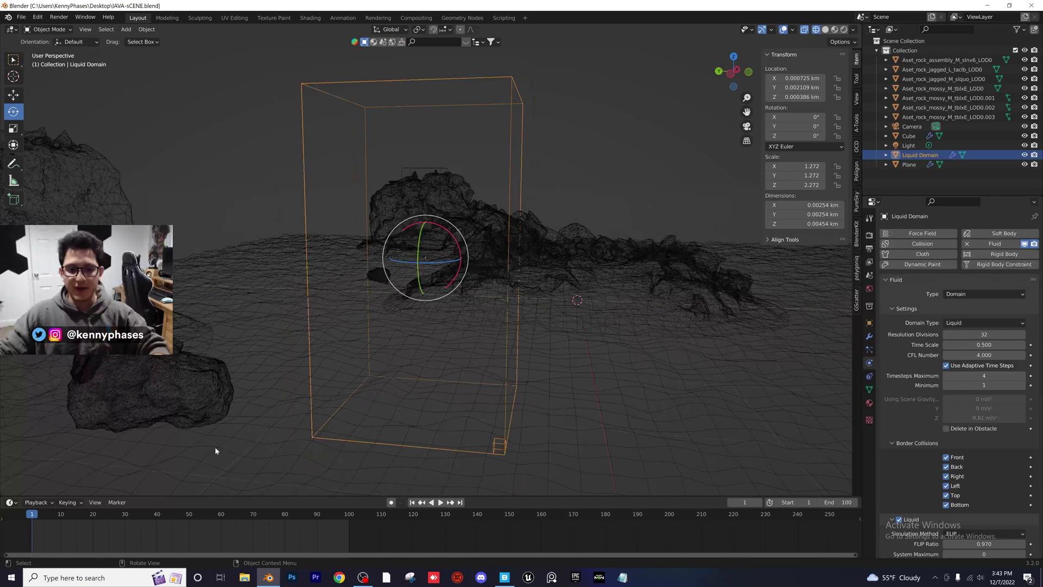
{"action": "scroll", "coordinate": [984, 383], "scroll_direction": "down", "scroll_amount": 10}
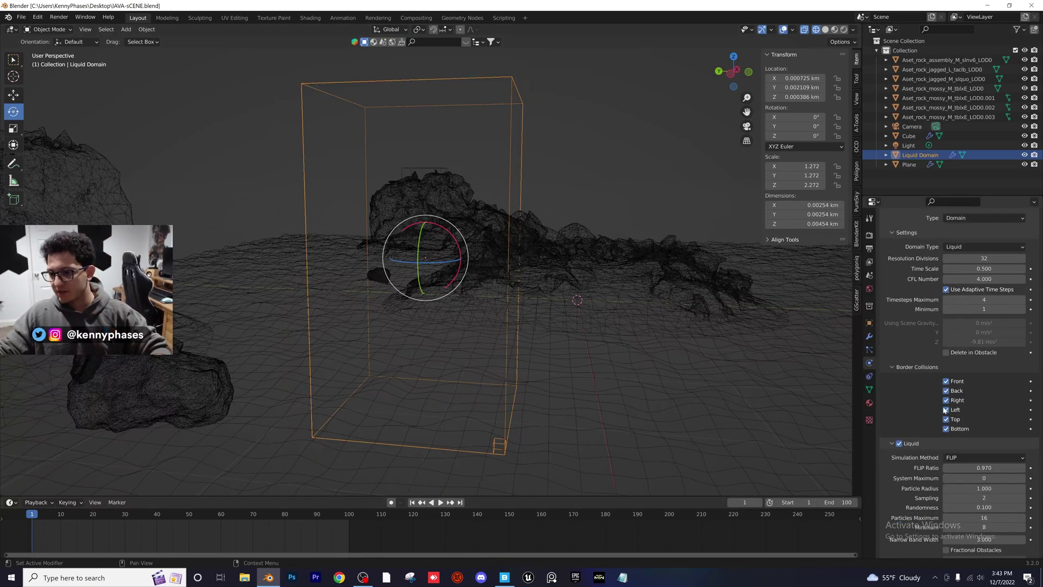
{"action": "scroll", "coordinate": [930, 418], "scroll_direction": "down", "scroll_amount": 7}
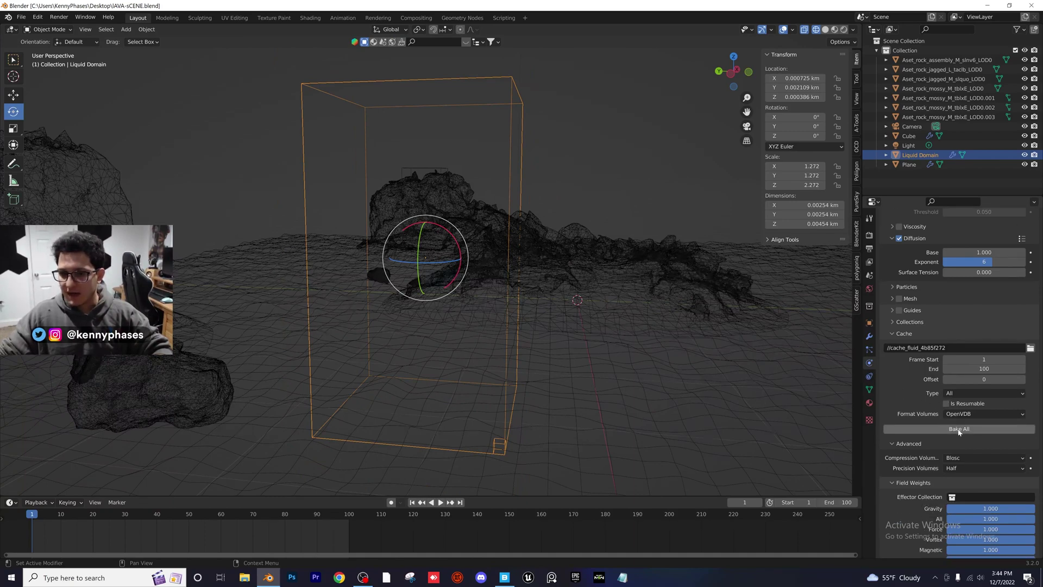
{"action": "left_click", "coordinate": [731, 73]}
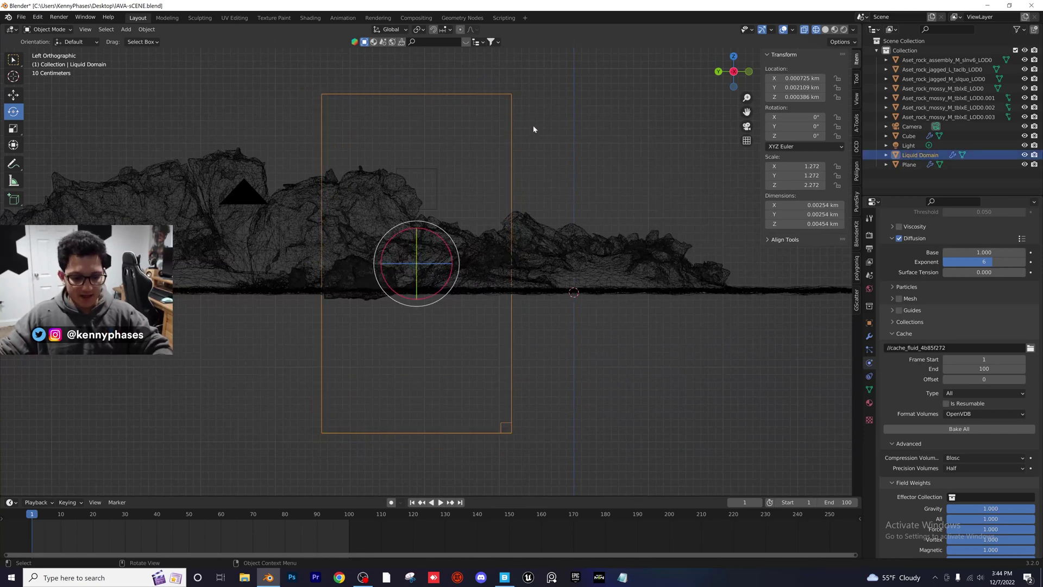
{"action": "key", "text": "s"}
{"action": "key", "text": "z"}
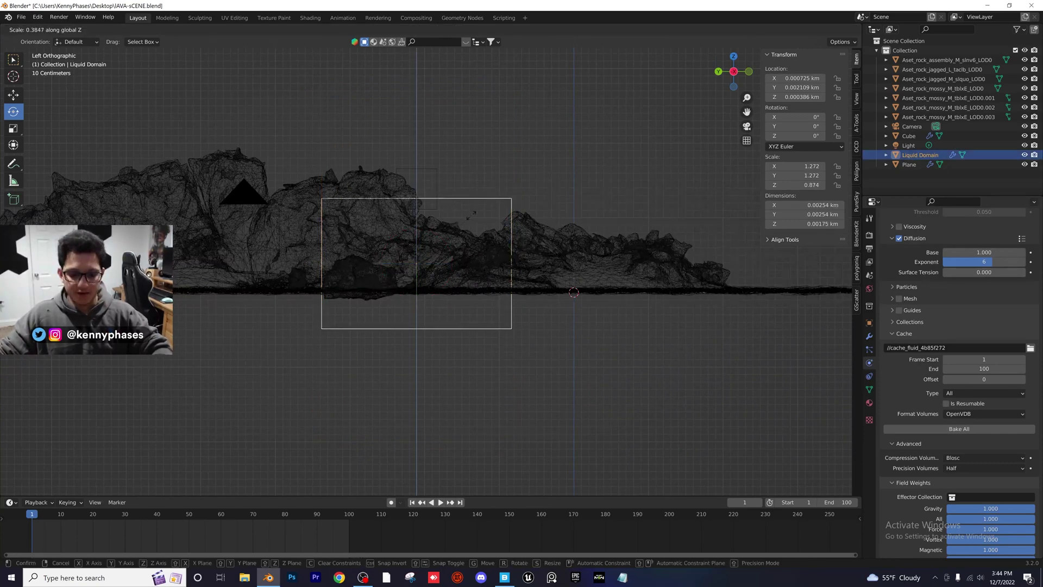
{"action": "left_click", "coordinate": [488, 199]}
{"action": "key", "text": "g"}
{"action": "key", "text": "z"}
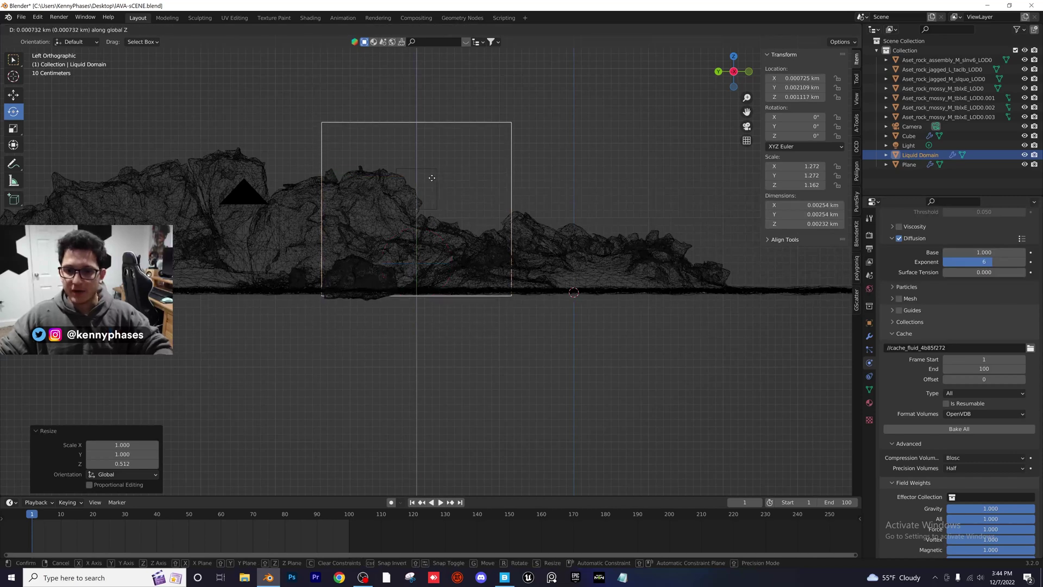
{"action": "left_click", "coordinate": [416, 171]}
{"action": "middle_click_drag", "start_coordinate": [416, 170], "coordinate": [497, 241]}
- In back view, lower the liquid domain by about 0.00003 km so its base sits near the water surface
{"action": "left_click", "coordinate": [727, 75]}
{"action": "scroll", "coordinate": [405, 344], "scroll_direction": "up", "scroll_amount": 3}
{"action": "middle_click_drag", "start_coordinate": [529, 301], "coordinate": [591, 278], "text": "shift"}
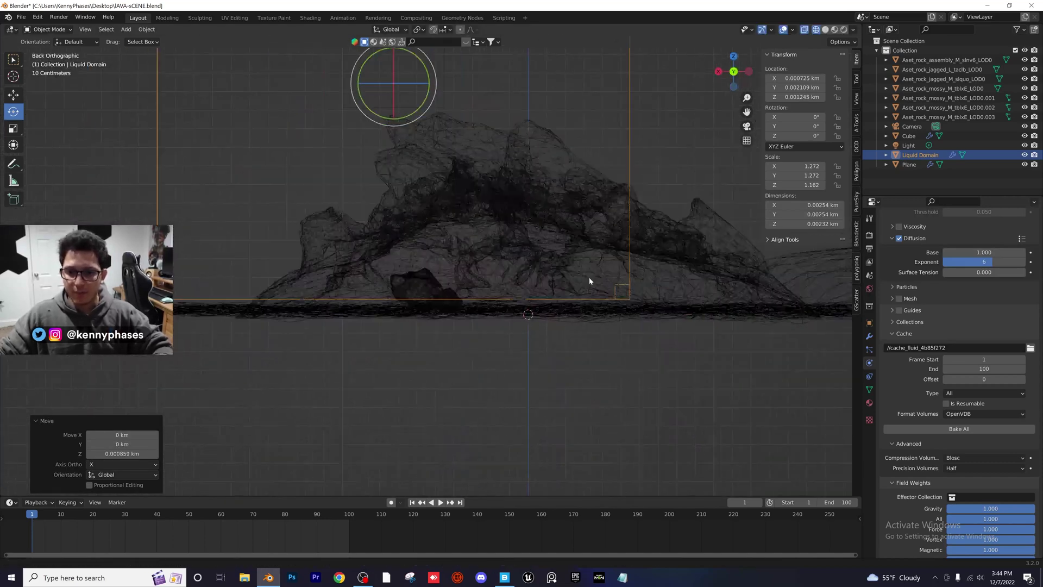
{"action": "middle_click_drag", "start_coordinate": [489, 308], "coordinate": [576, 280], "text": "shift"}
{"action": "scroll", "coordinate": [576, 279], "scroll_direction": "up", "scroll_amount": 1}
{"action": "key", "text": "g"}
{"action": "key", "text": "z"}
{"action": "left_click", "coordinate": [563, 247]}
- Scale the liquid domain along Z by about 1.381 and raise it to a Z location of about 0.001646 km
{"action": "scroll", "coordinate": [565, 249], "scroll_direction": "down", "scroll_amount": 4}
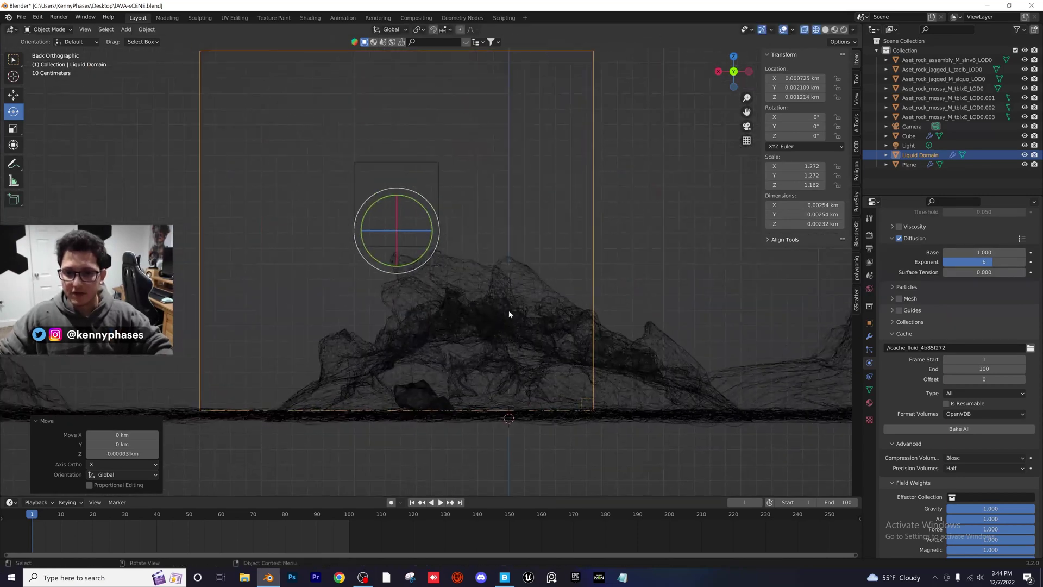
{"action": "scroll", "coordinate": [494, 282], "scroll_direction": "down", "scroll_amount": 1}
{"action": "key", "text": "s"}
{"action": "key", "text": "z"}
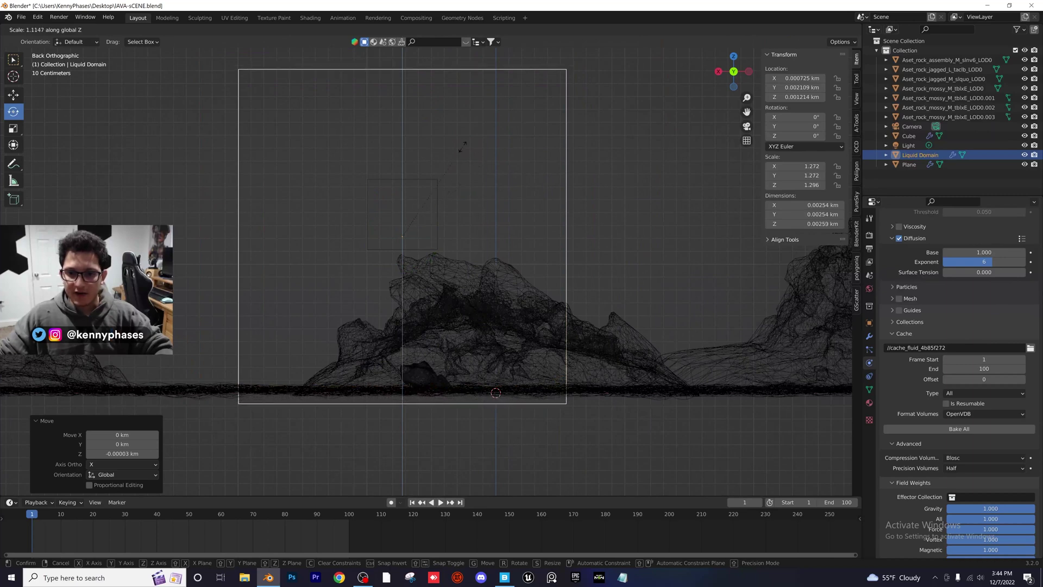
{"action": "left_click", "coordinate": [477, 122]}
{"action": "key", "text": "g"}
{"action": "key", "text": "z"}
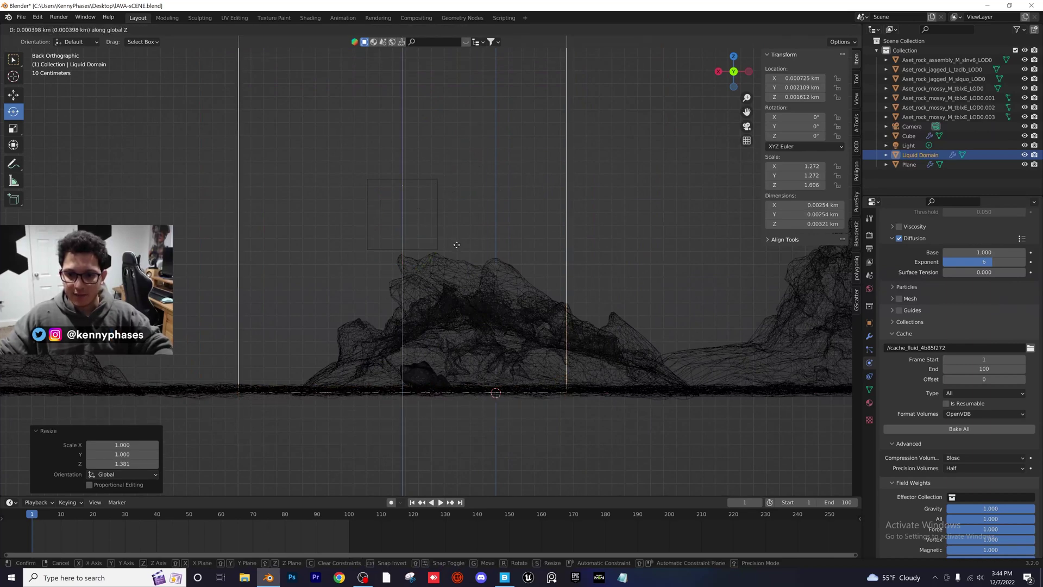
{"action": "left_click", "coordinate": [451, 240]}
- Raise the cube about 0.001412 km along Z to just below the top of the liquid domain and save the file
{"action": "middle_click_drag", "start_coordinate": [452, 239], "coordinate": [493, 275]}
{"action": "left_click", "coordinate": [435, 270]}
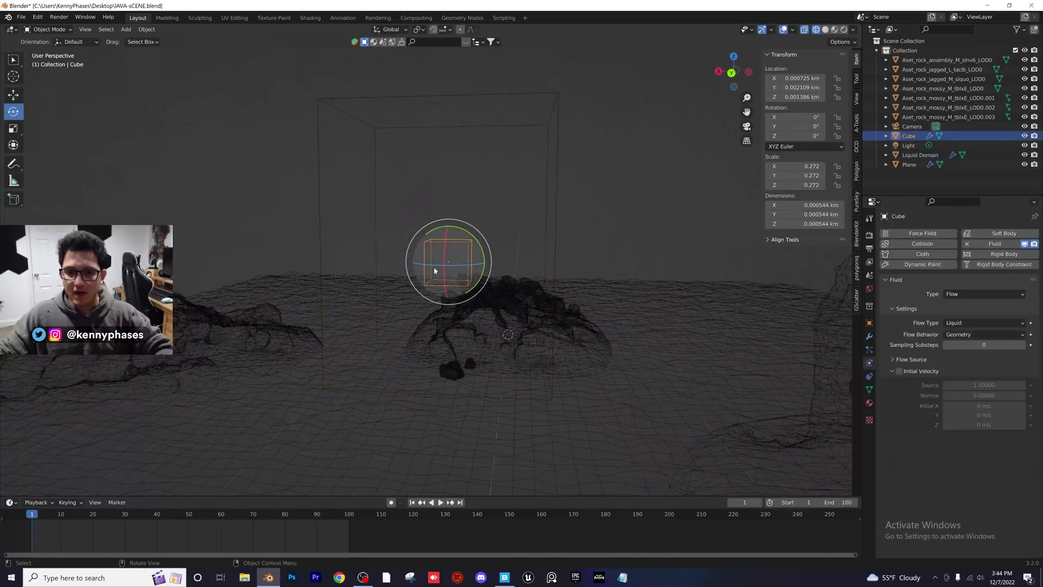
{"action": "key", "text": "g"}
{"action": "key", "text": "z"}
{"action": "left_click", "coordinate": [452, 169]}
{"action": "left_click", "coordinate": [732, 72]}
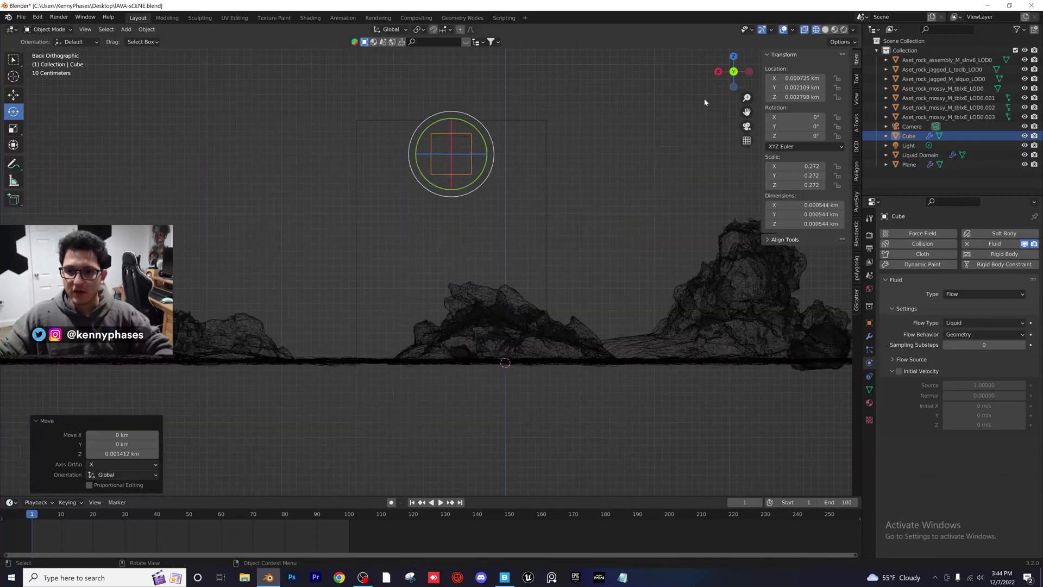
{"action": "scroll", "coordinate": [513, 129], "scroll_direction": "up", "scroll_amount": 4}
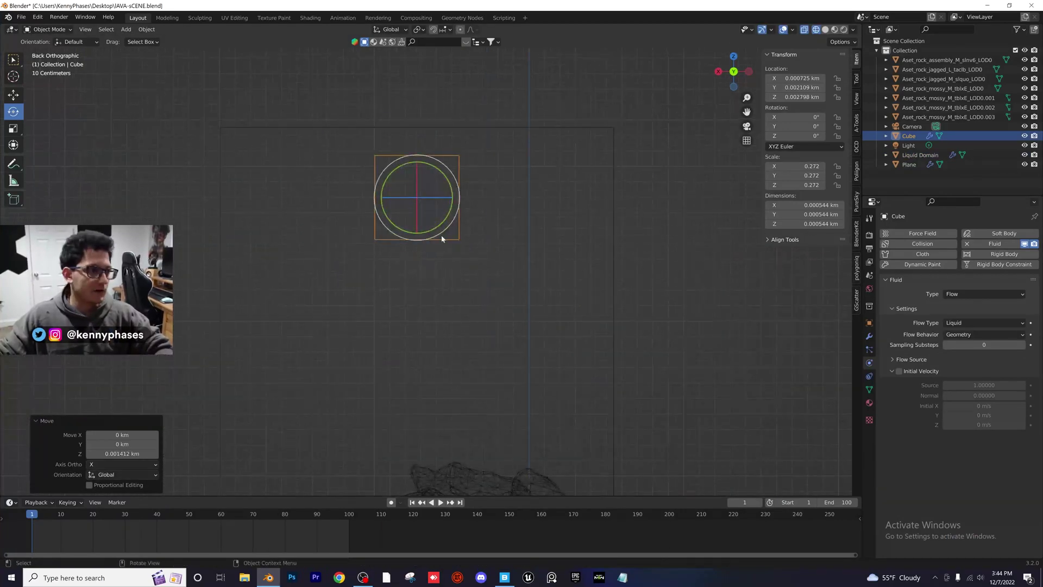
{"action": "middle_click_drag", "start_coordinate": [396, 266], "coordinate": [491, 238]}
{"action": "key", "text": "ctrl+s"}
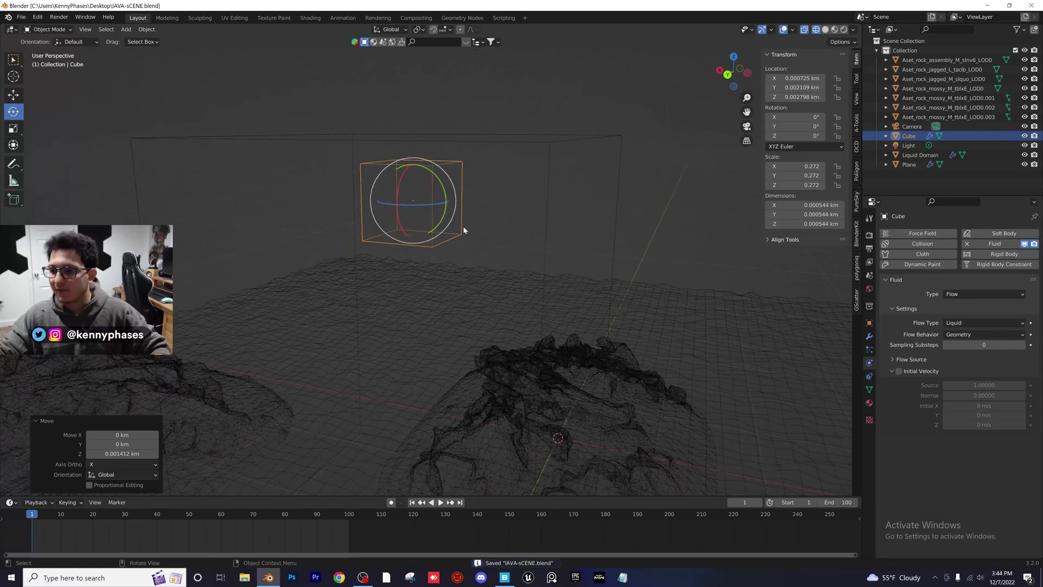
- Set the cube's fluid flow behavior to Inflow and save the file
{"action": "left_click", "coordinate": [964, 335]}
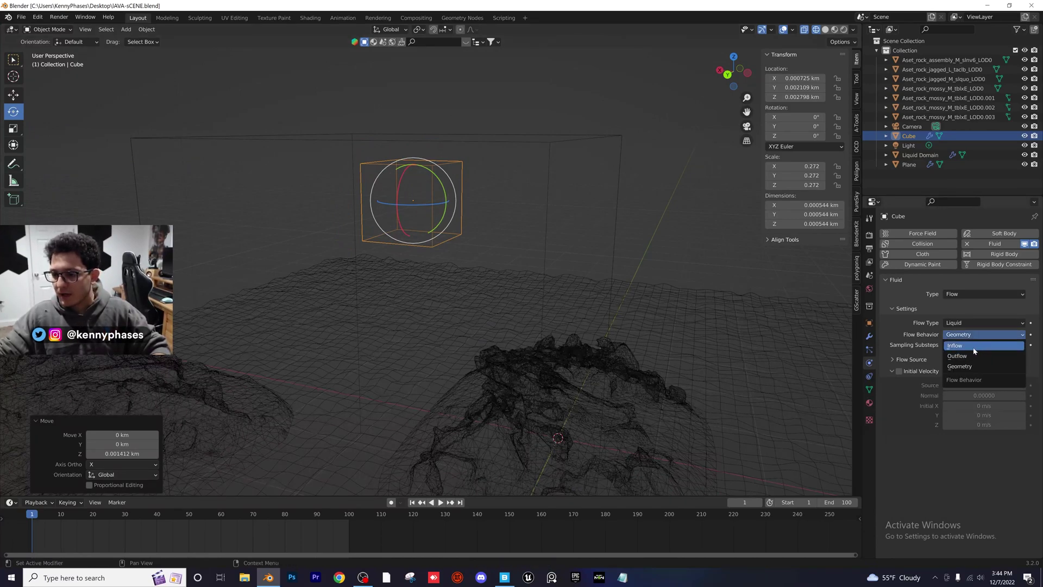
{"action": "left_click", "coordinate": [973, 347]}
{"action": "key", "text": "ctrl+s"}
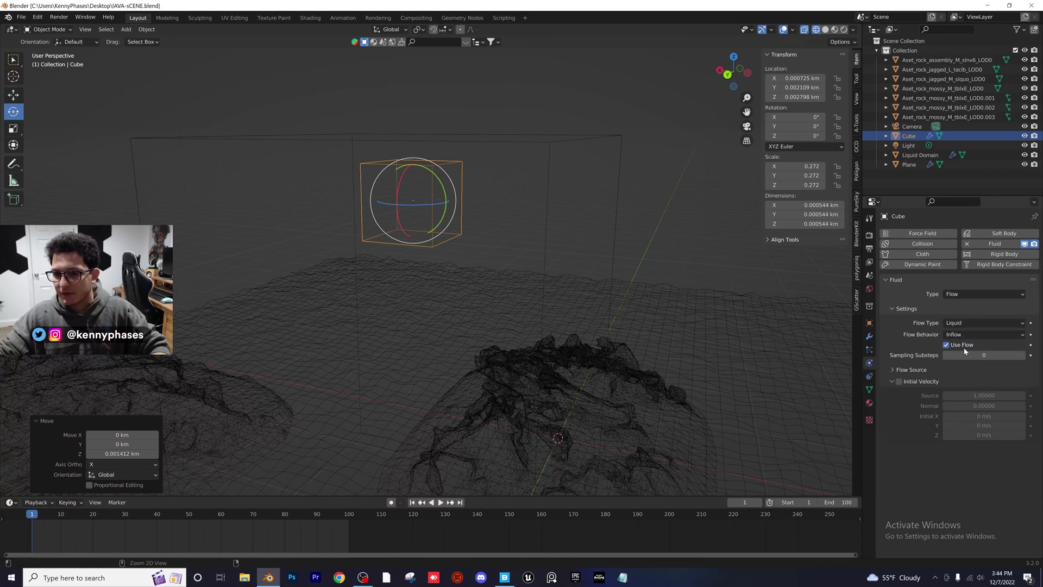
- Select the liquid domain and bake its entire fluid simulation
{"action": "left_click", "coordinate": [620, 159]}
{"action": "scroll", "coordinate": [629, 187], "scroll_direction": "down", "scroll_amount": 4}
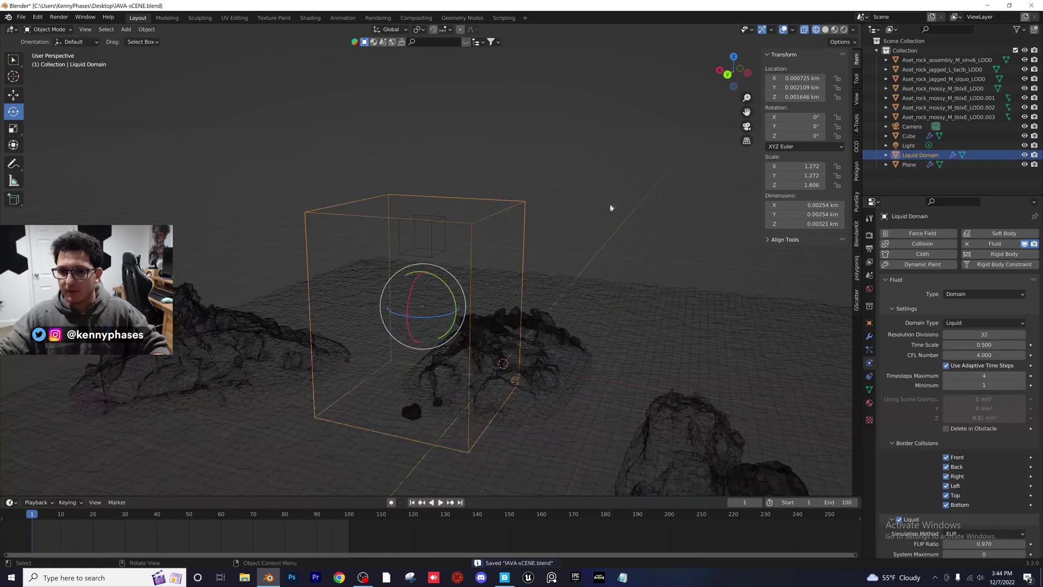
{"action": "scroll", "coordinate": [931, 429], "scroll_direction": "down", "scroll_amount": 15}
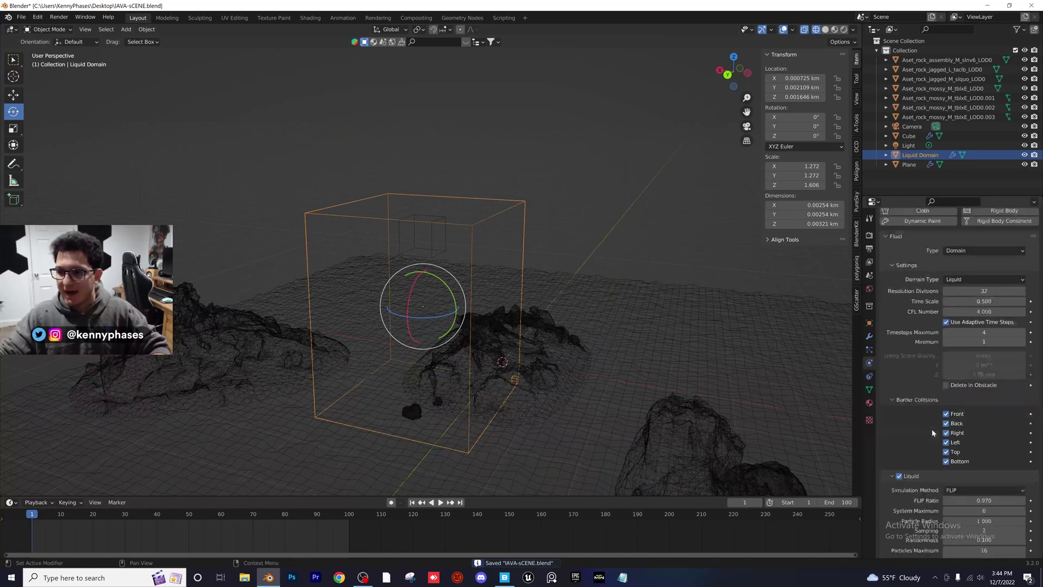
{"action": "left_click", "coordinate": [972, 495]}
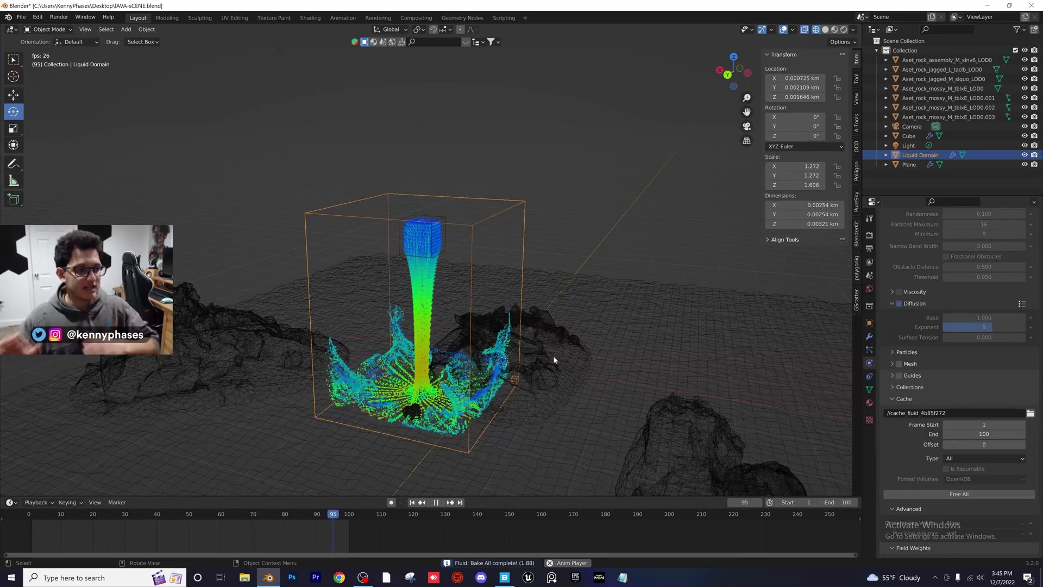
- Examine the baked liquid's playback up close and pause it at frame 92
{"action": "scroll", "coordinate": [517, 364], "scroll_direction": "up", "scroll_amount": 2}
{"action": "middle_click_drag", "start_coordinate": [517, 364], "coordinate": [527, 278], "text": "shift"}
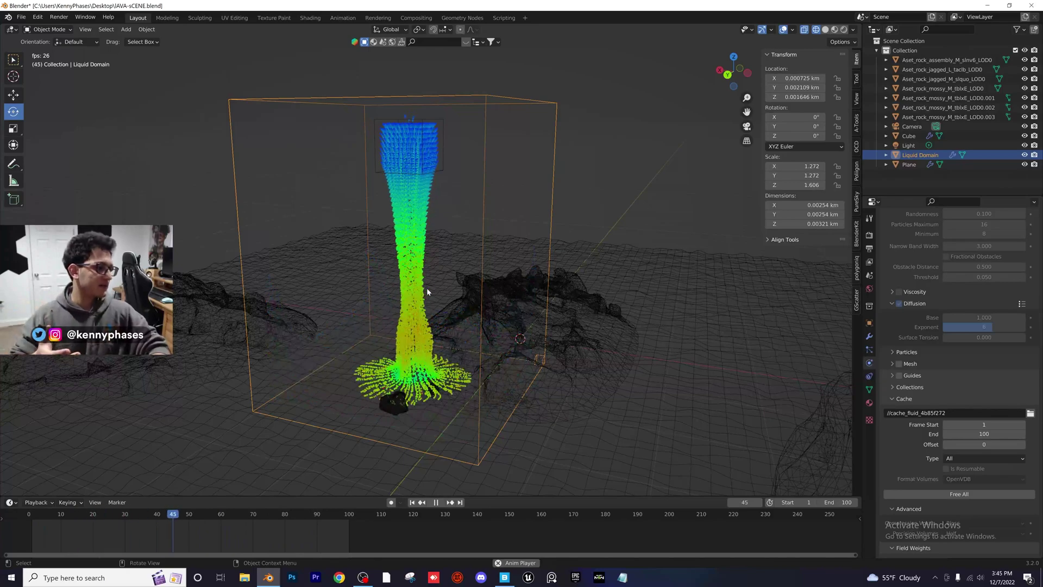
{"action": "key", "text": "space"}
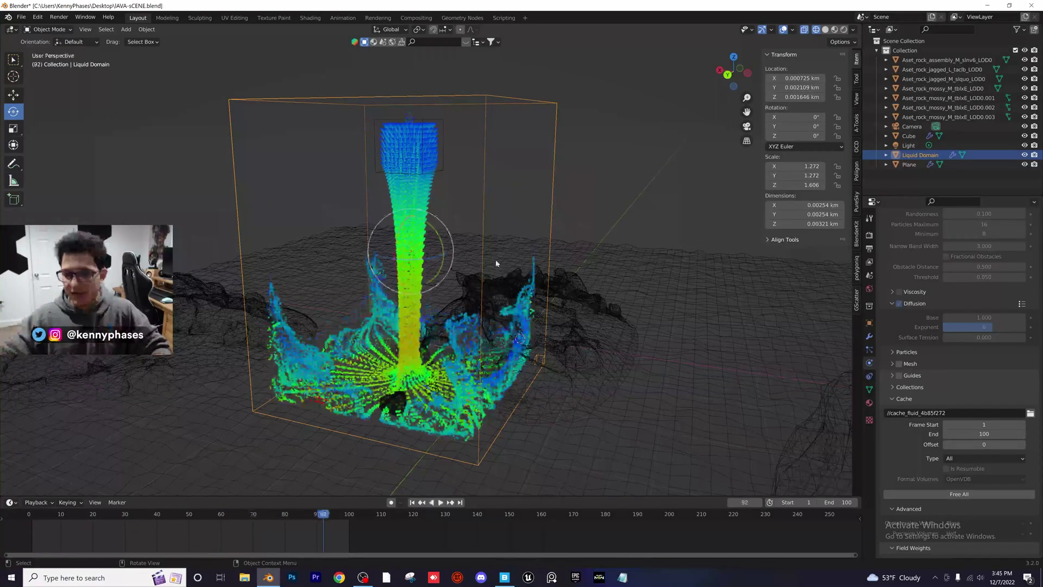
{"action": "scroll", "coordinate": [470, 333], "scroll_direction": "up", "scroll_amount": 5}
{"action": "scroll", "coordinate": [470, 333], "scroll_direction": "down", "scroll_amount": 2}
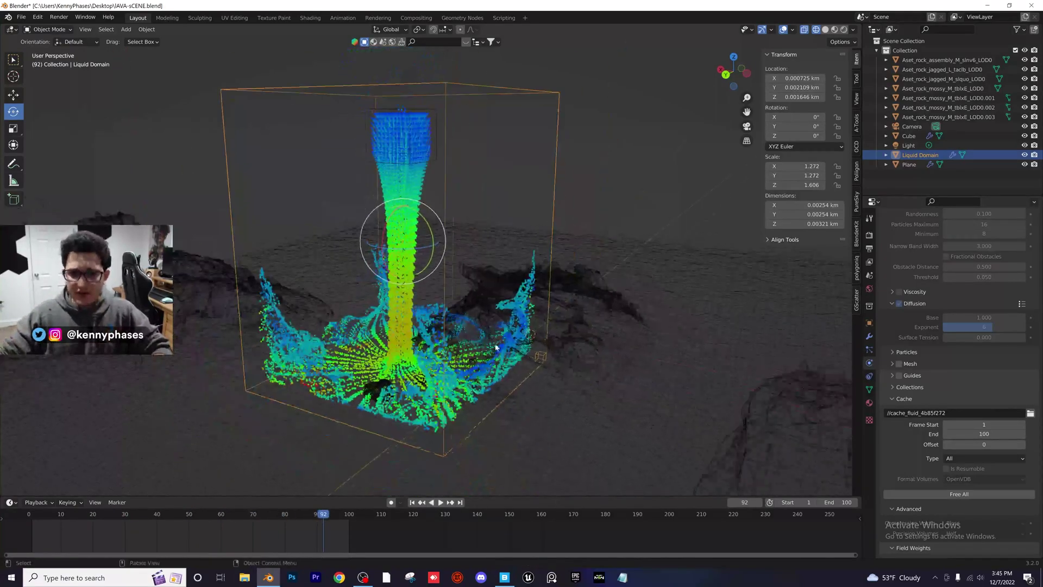
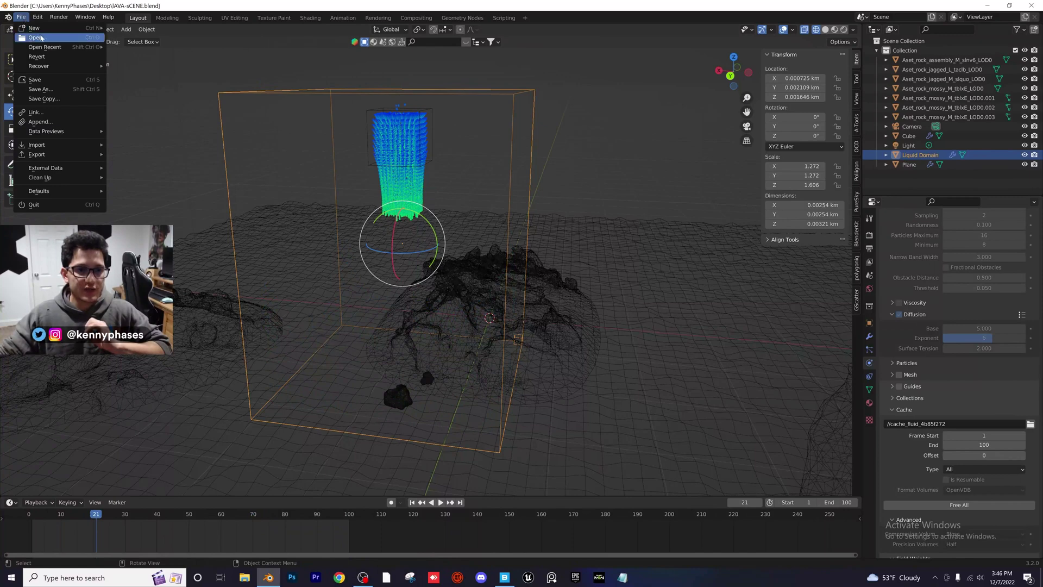
- Open the file Lava-Testing.blend from the recent Instagram folder
{"action": "left_click", "coordinate": [37, 38]}
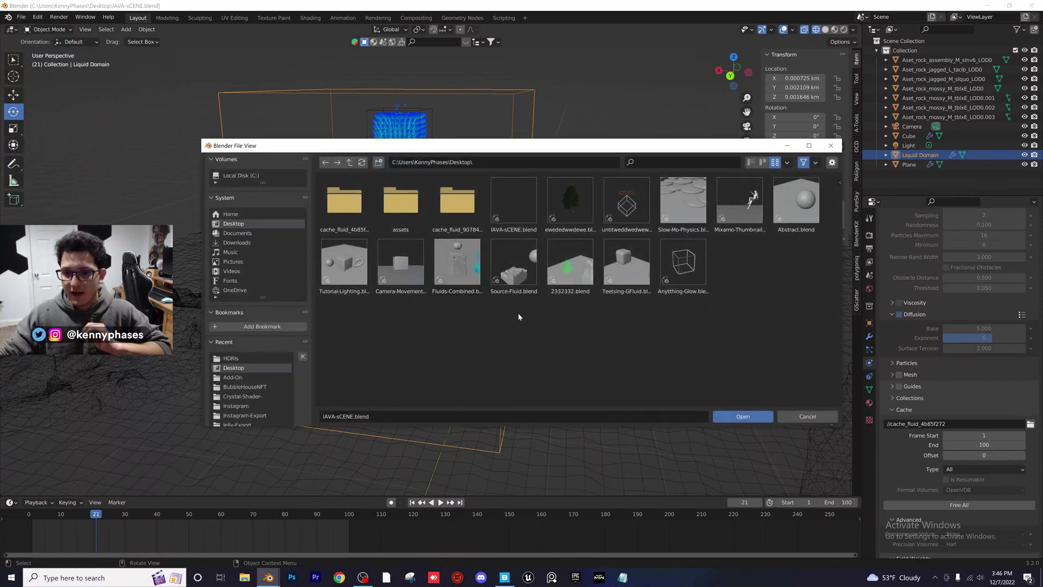
{"action": "scroll", "coordinate": [258, 399], "scroll_direction": "down", "scroll_amount": 1}
{"action": "left_click", "coordinate": [245, 395]}
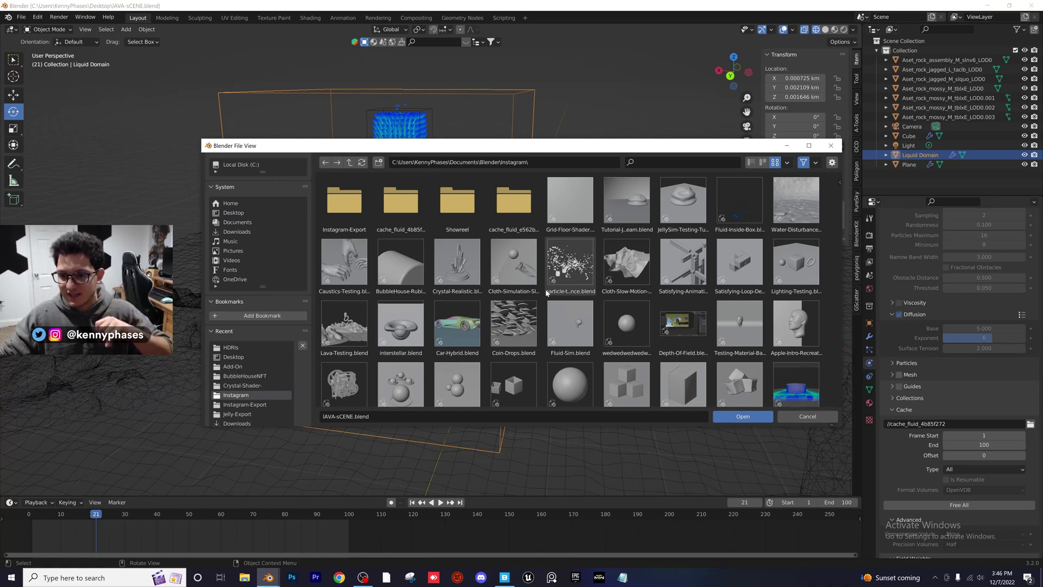
{"action": "scroll", "coordinate": [546, 293], "scroll_direction": "down", "scroll_amount": 2}
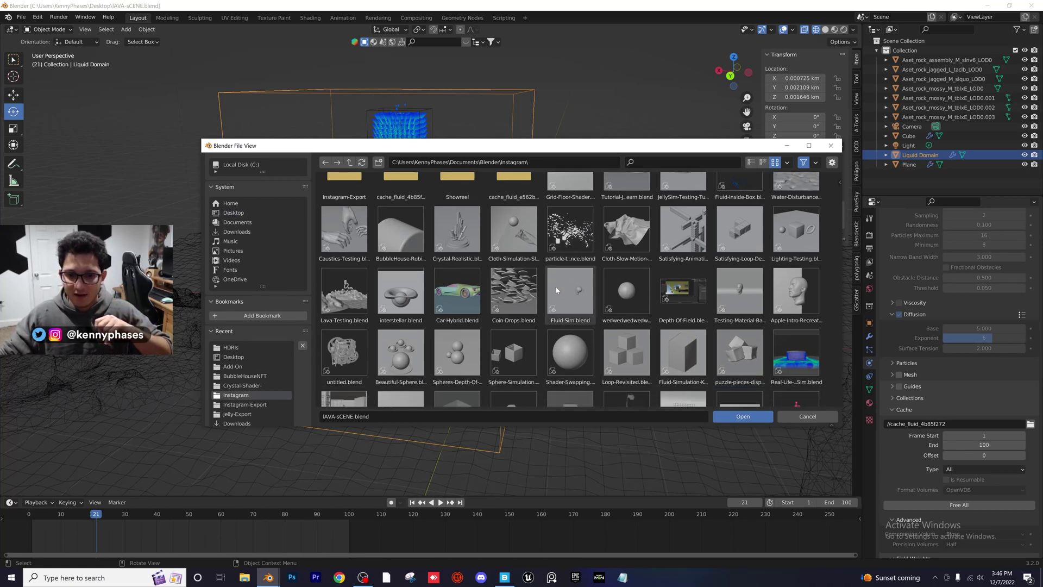
{"action": "double_click", "coordinate": [344, 291]}
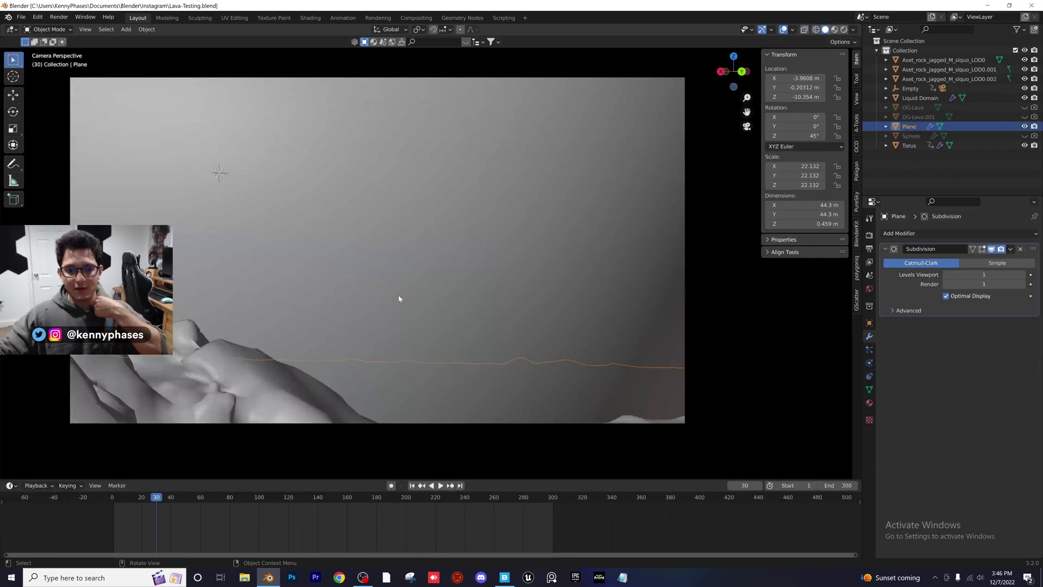
- Switch the scene to wireframe shading and examine the liquid domain and the torus inside it
{"action": "middle_click_drag", "start_coordinate": [399, 294], "coordinate": [473, 159]}
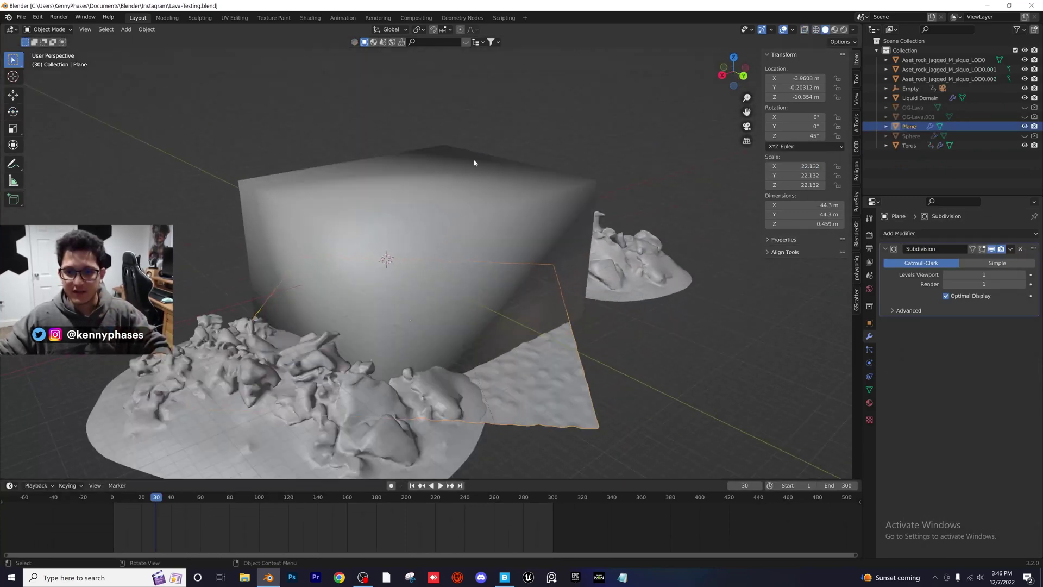
{"action": "left_click", "coordinate": [816, 30]}
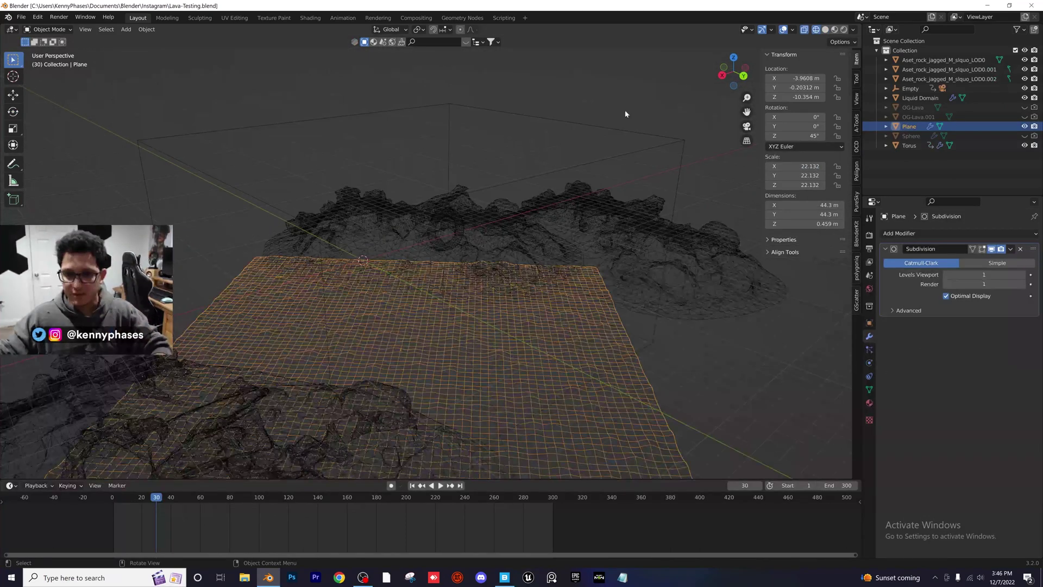
{"action": "left_click", "coordinate": [612, 130]}
{"action": "scroll", "coordinate": [510, 180], "scroll_direction": "down", "scroll_amount": 3}
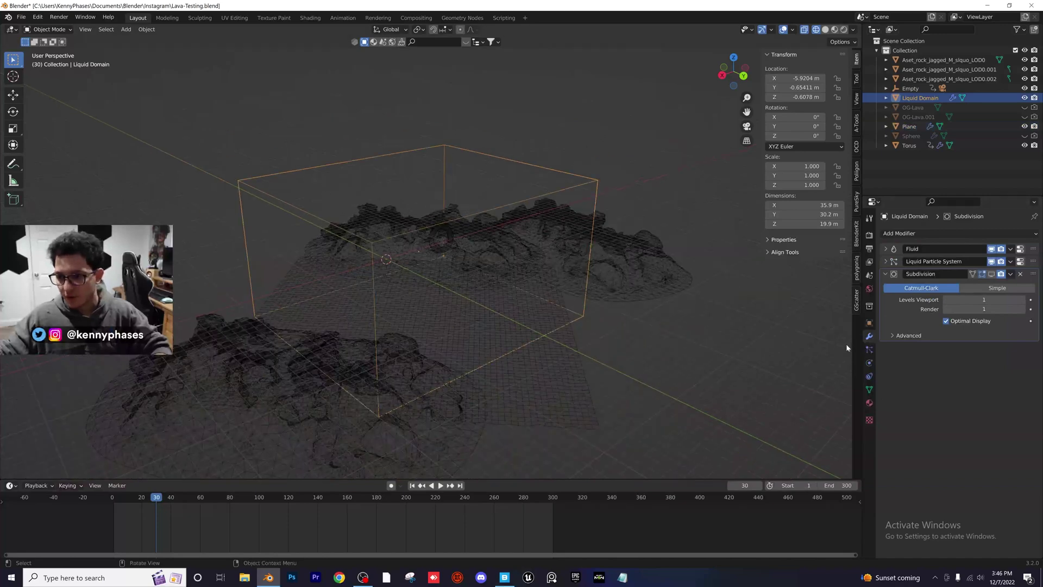
{"action": "scroll", "coordinate": [565, 292], "scroll_direction": "up", "scroll_amount": 1}
{"action": "middle_click_drag", "start_coordinate": [489, 276], "coordinate": [390, 224]}
{"action": "scroll", "coordinate": [386, 218], "scroll_direction": "up", "scroll_amount": 4}
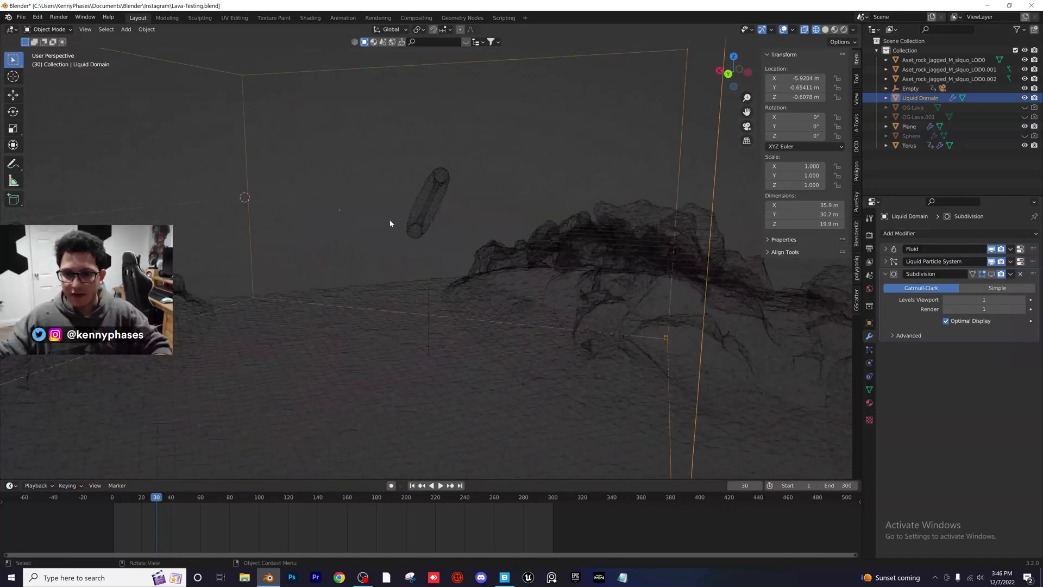
{"action": "left_click", "coordinate": [425, 191]}
{"action": "scroll", "coordinate": [445, 227], "scroll_direction": "down", "scroll_amount": 4}
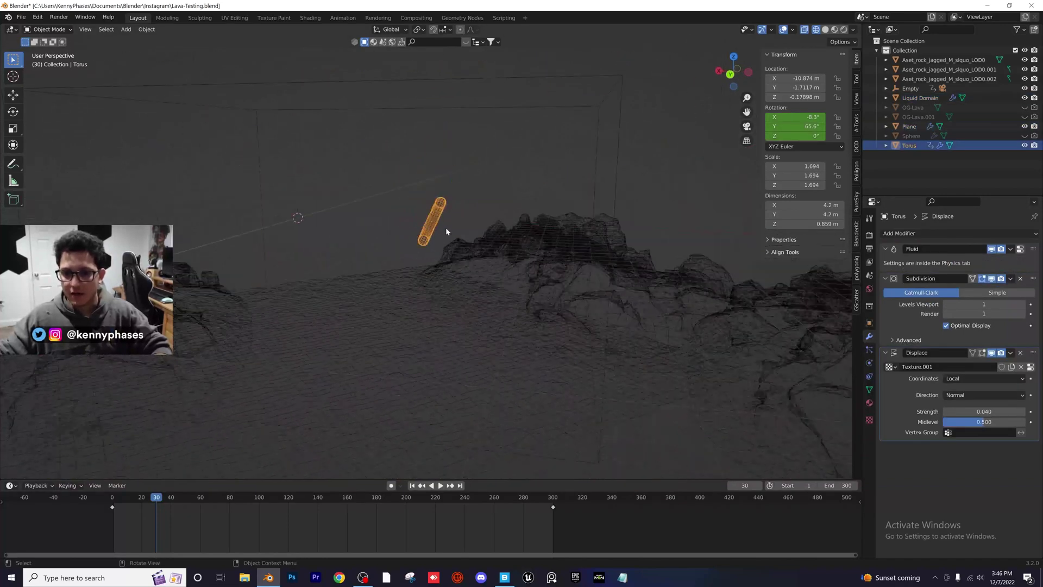
- Preview the lava scene from above in rendered shading and select the liquid domain
{"action": "left_click", "coordinate": [843, 30]}
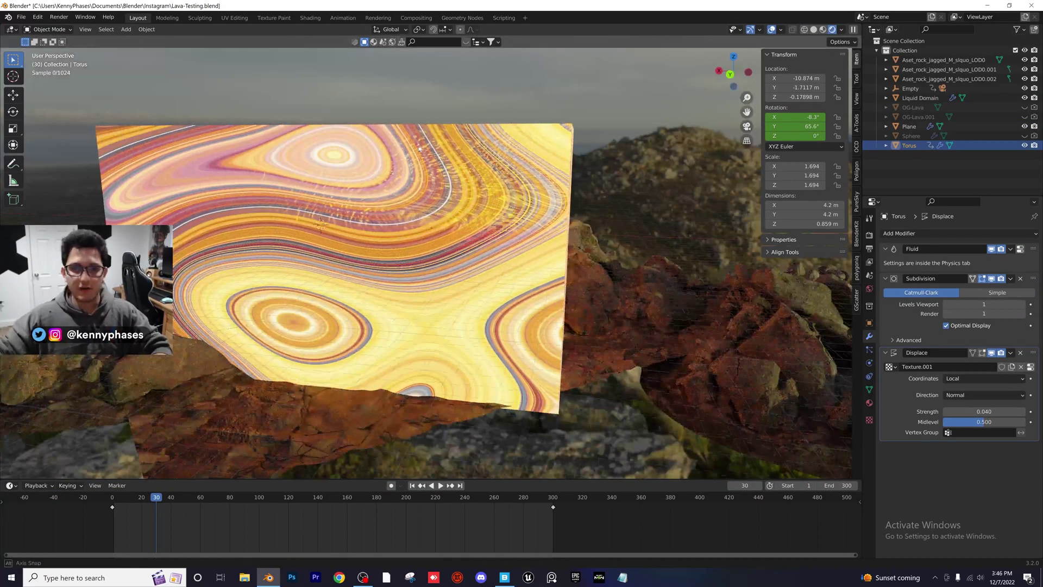
{"action": "middle_click_drag", "start_coordinate": [523, 133], "coordinate": [491, 106]}
{"action": "scroll", "coordinate": [471, 223], "scroll_direction": "down", "scroll_amount": 2}
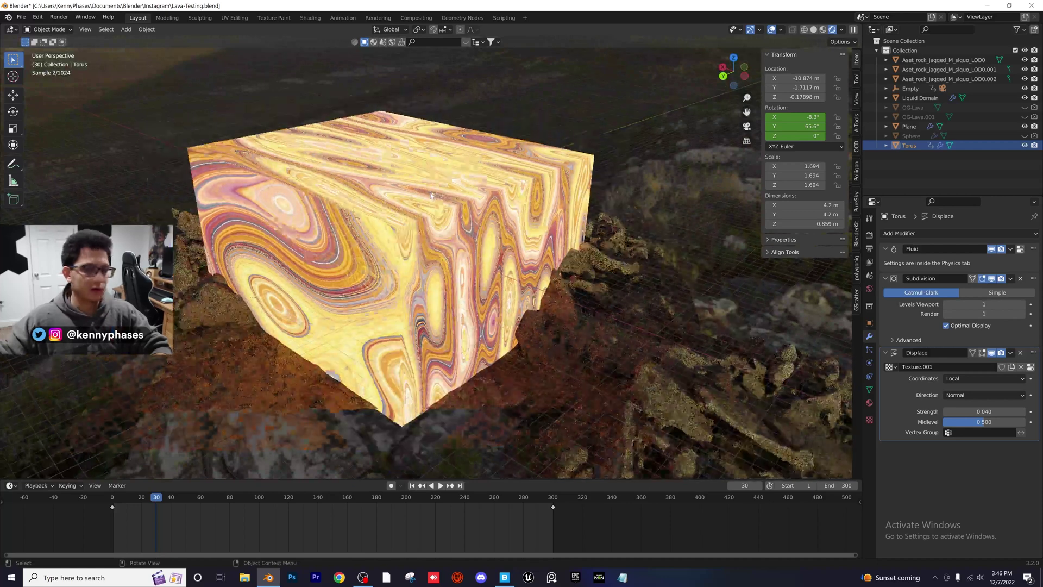
{"action": "left_click", "coordinate": [445, 200]}
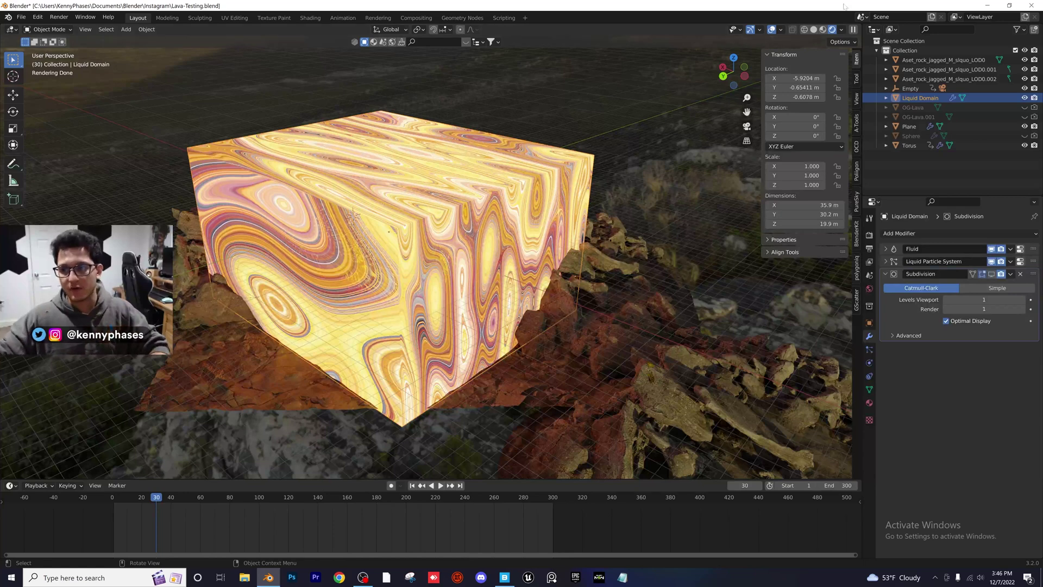
- Return to wireframe shading and review the liquid domain's fluid physics settings, including diffusion and cache
{"action": "left_click", "coordinate": [805, 30]}
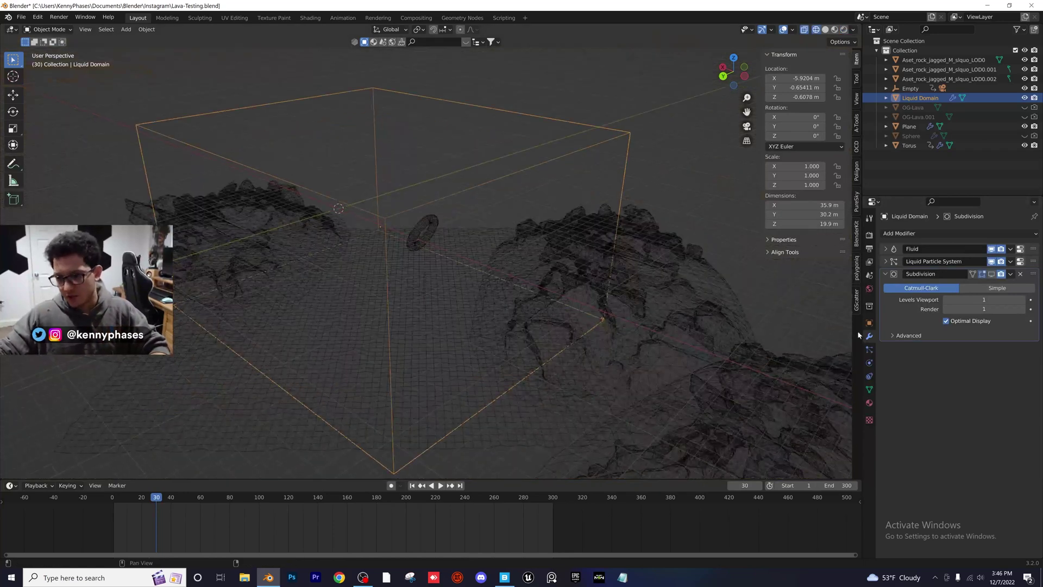
{"action": "left_click", "coordinate": [869, 362]}
{"action": "scroll", "coordinate": [915, 342], "scroll_direction": "down", "scroll_amount": 10}
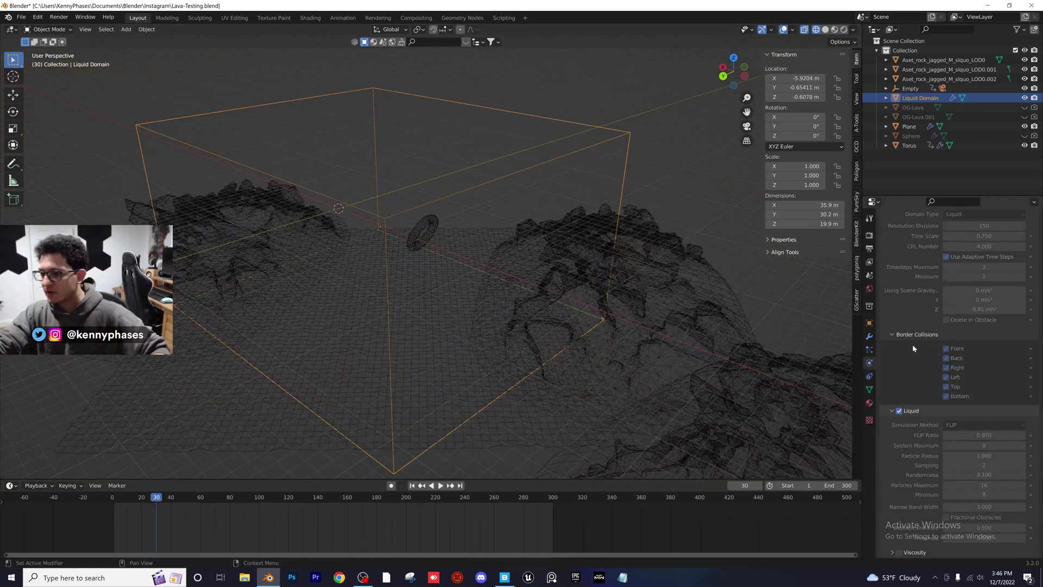
{"action": "scroll", "coordinate": [915, 345], "scroll_direction": "down", "scroll_amount": 7}
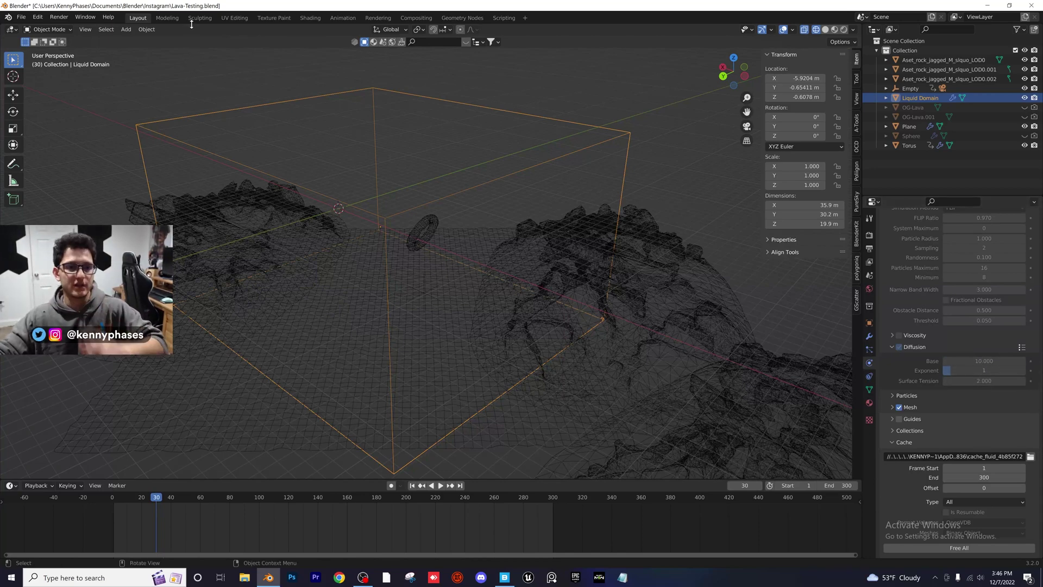
- Reopen the recent file lAVA-sCENE.blend
{"action": "left_click", "coordinate": [25, 18]}
{"action": "mouse_move", "coordinate": [33, 47]}
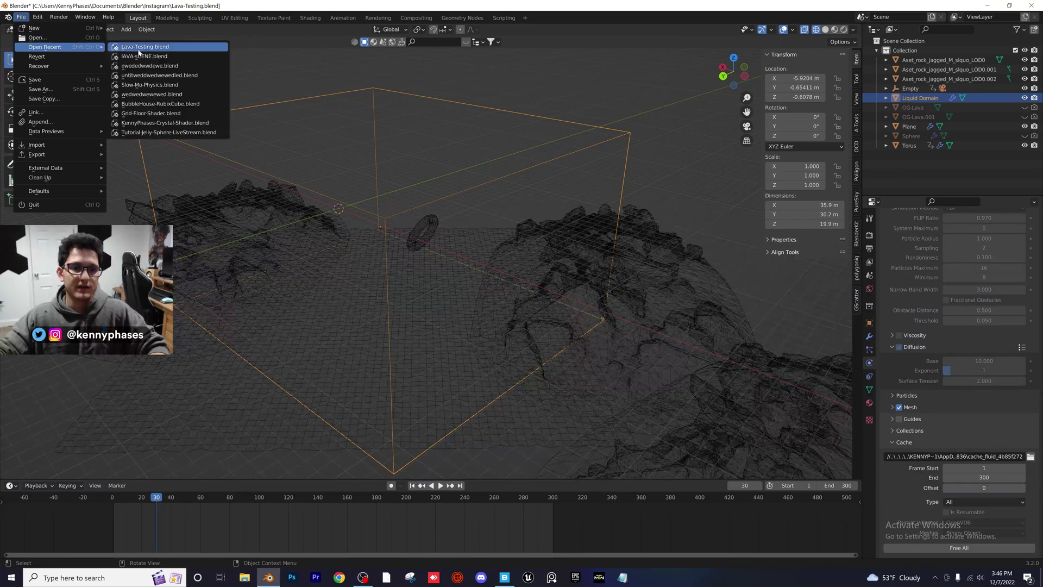
{"action": "left_click", "coordinate": [166, 58]}
{"action": "left_click", "coordinate": [494, 306]}
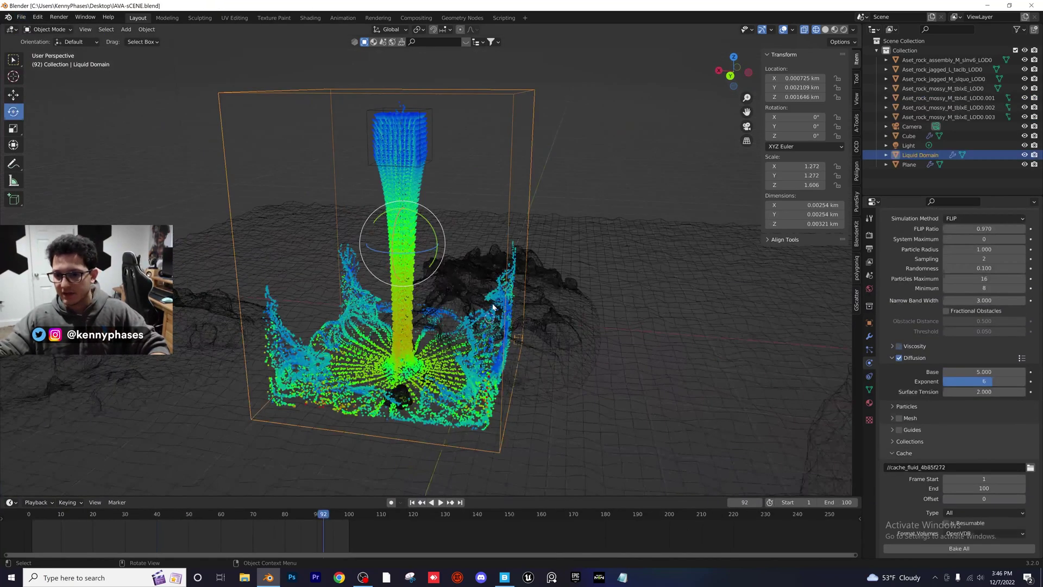
- Set the liquid domain's diffusion to base 10, exponent 1 and surface tension 2
{"action": "left_click", "coordinate": [981, 372]}
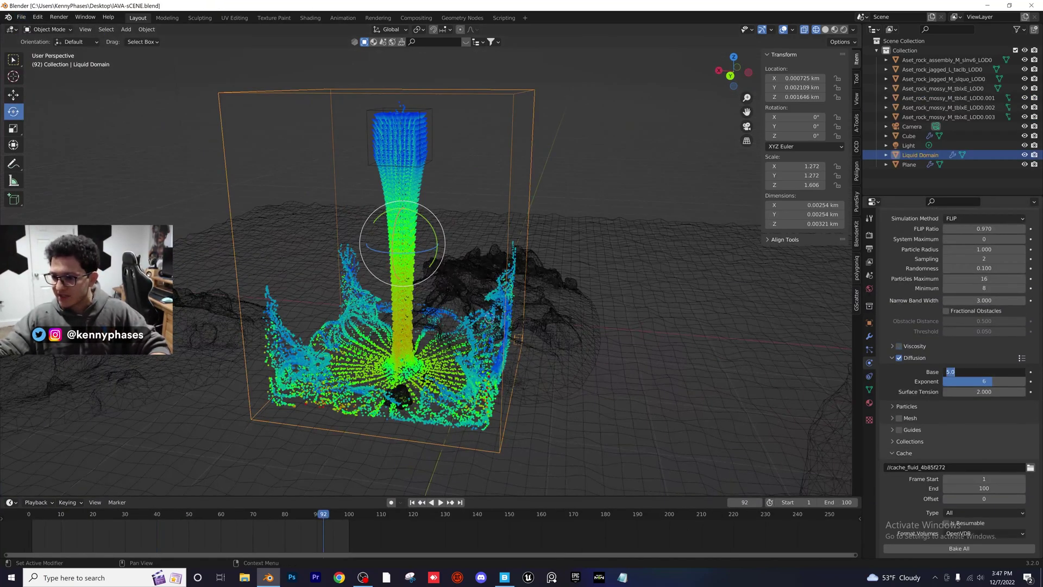
{"action": "type", "text": "10"}
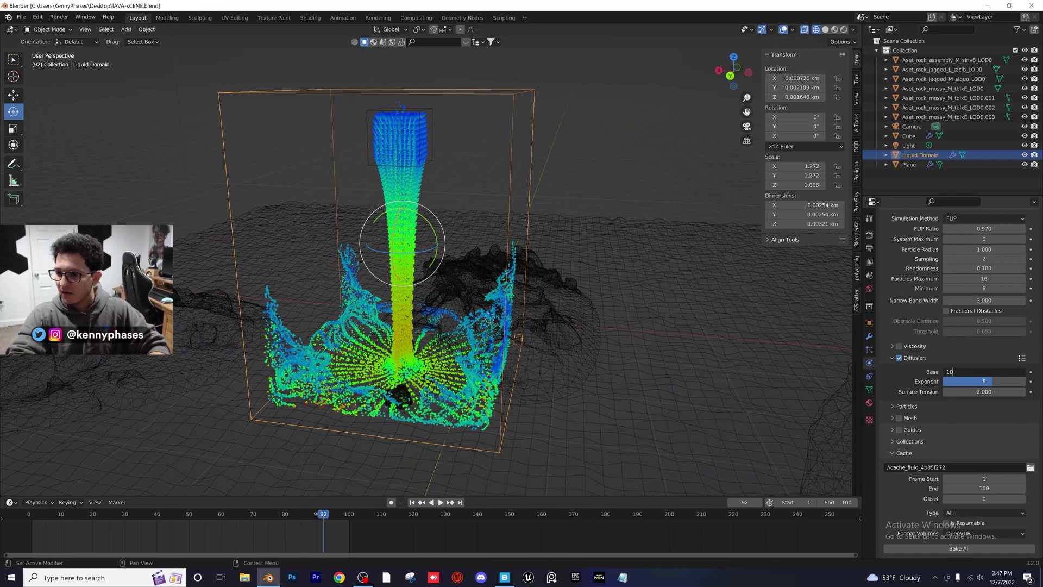
{"action": "key", "text": "Tab"}
{"action": "type", "text": "1"}
{"action": "key", "text": "Tab"}
{"action": "type", "text": "2"}
{"action": "key", "text": "Return"}
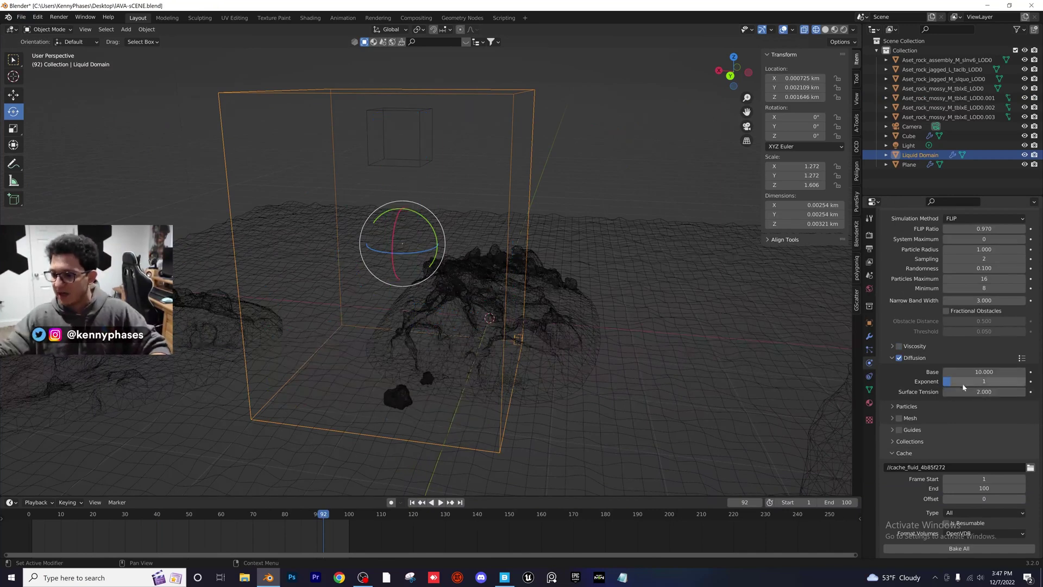
- Bake the liquid domain's entire simulation and play it back from the start, pausing at frame 39
{"action": "scroll", "coordinate": [964, 387], "scroll_direction": "down", "scroll_amount": 2}
{"action": "left_click", "coordinate": [959, 505]}
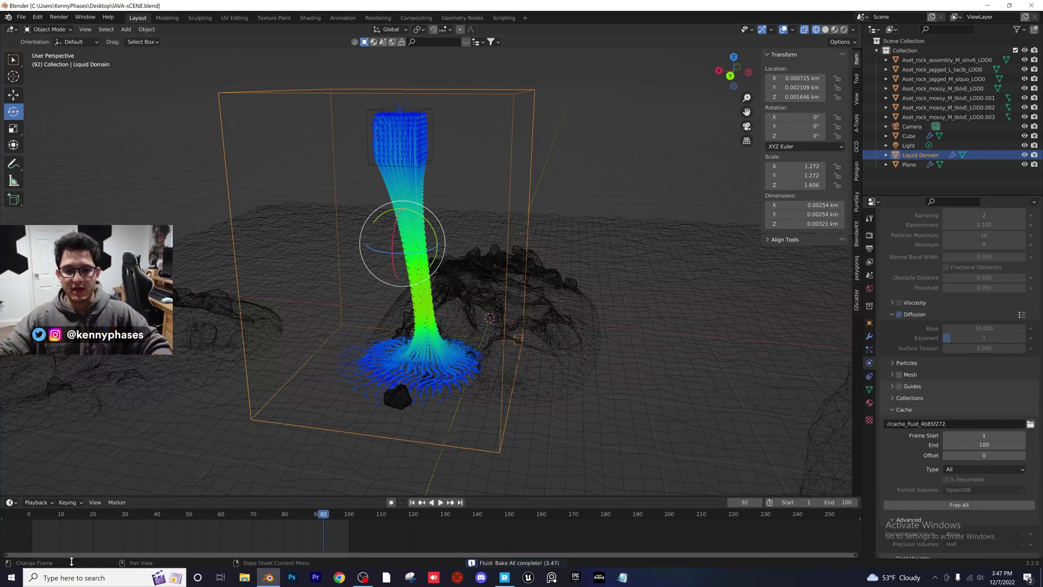
{"action": "left_click_drag", "start_coordinate": [40, 522], "coordinate": [32, 518]}
{"action": "key", "text": "space"}
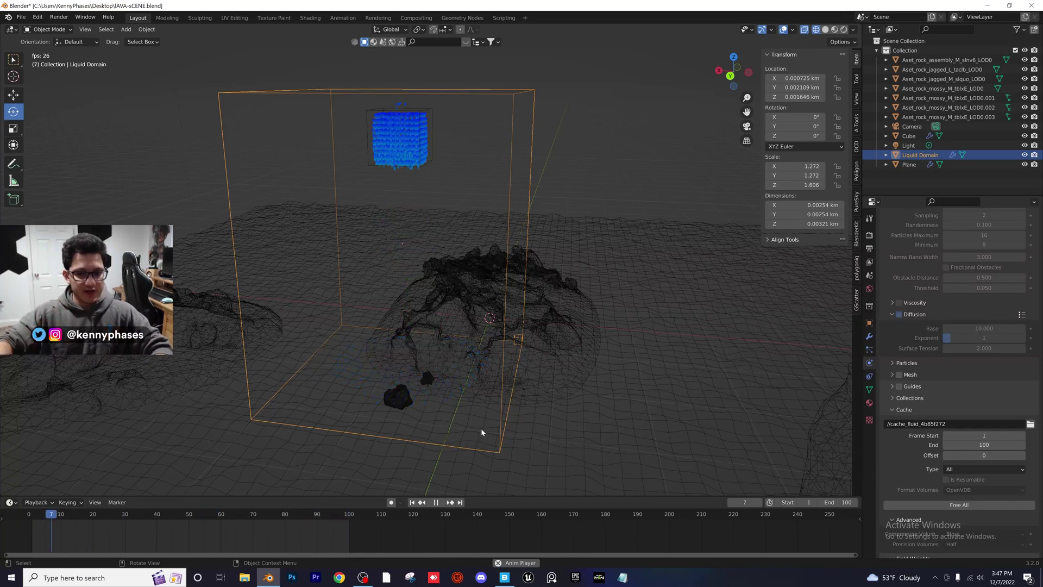
{"action": "key", "text": "space"}
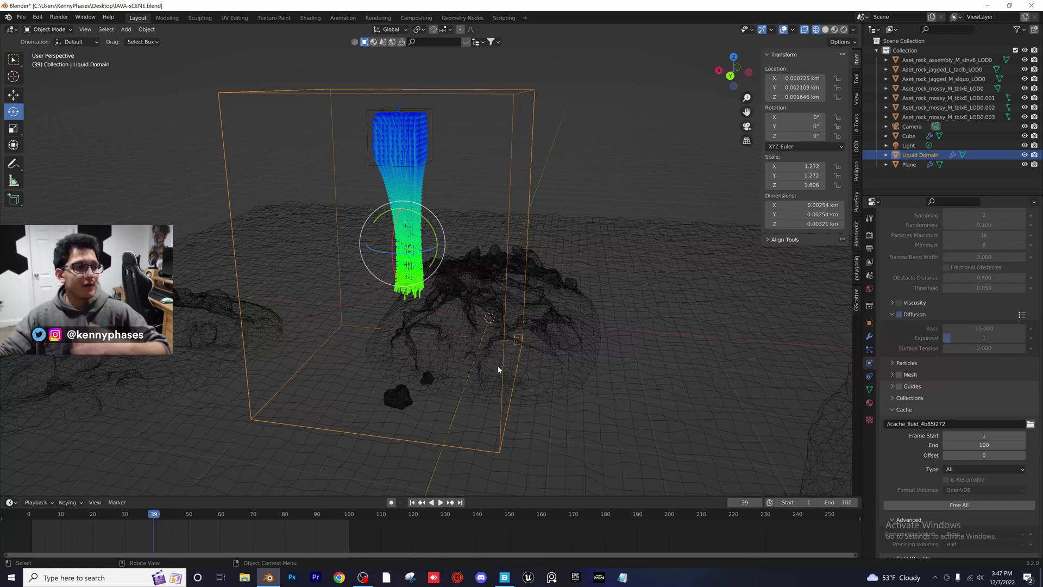
- Review the liquid domain's settings and free its entire baked simulation
{"action": "scroll", "coordinate": [903, 340], "scroll_direction": "up", "scroll_amount": 10}
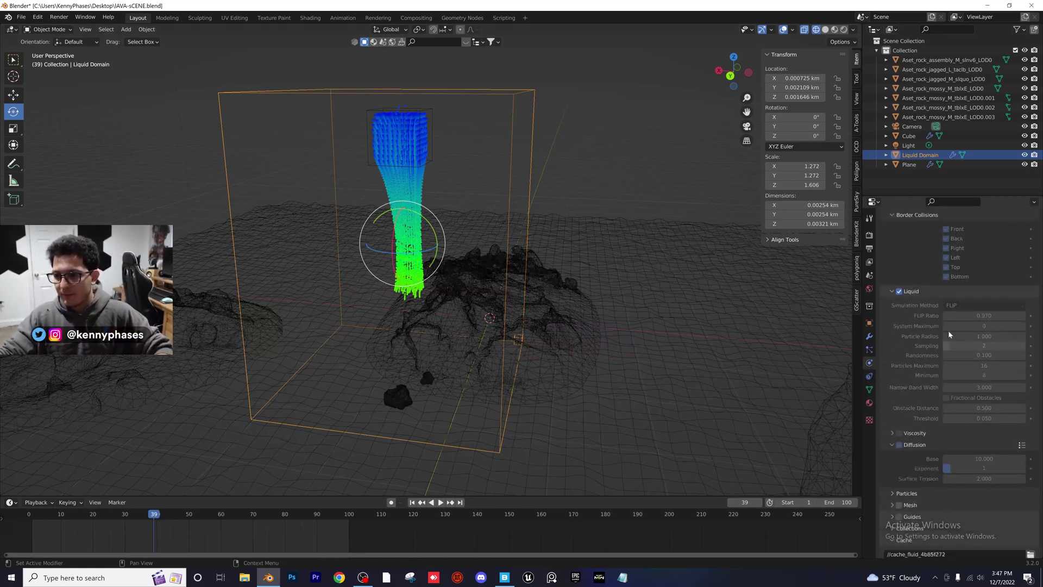
{"action": "scroll", "coordinate": [973, 332], "scroll_direction": "up", "scroll_amount": 5}
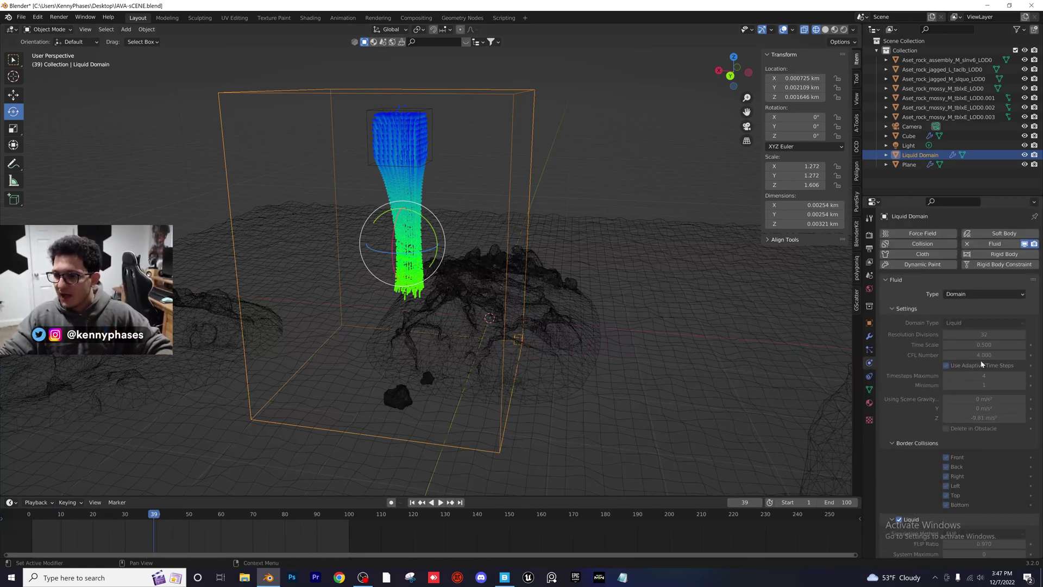
{"action": "scroll", "coordinate": [984, 342], "scroll_direction": "down", "scroll_amount": 12}
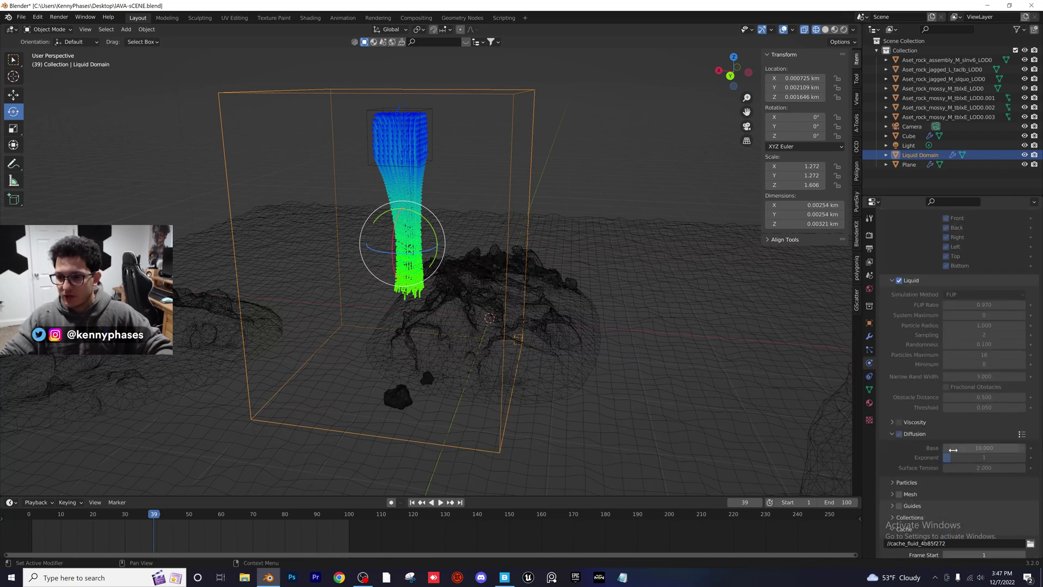
{"action": "scroll", "coordinate": [959, 445], "scroll_direction": "up", "scroll_amount": 10}
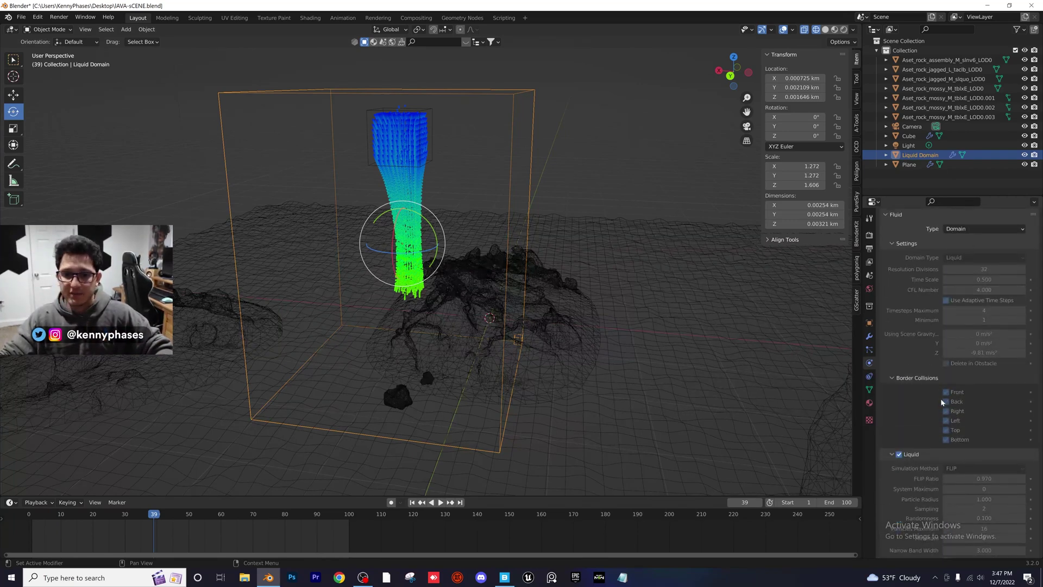
{"action": "scroll", "coordinate": [941, 398], "scroll_direction": "down", "scroll_amount": 2}
{"action": "scroll", "coordinate": [939, 393], "scroll_direction": "down", "scroll_amount": 9}
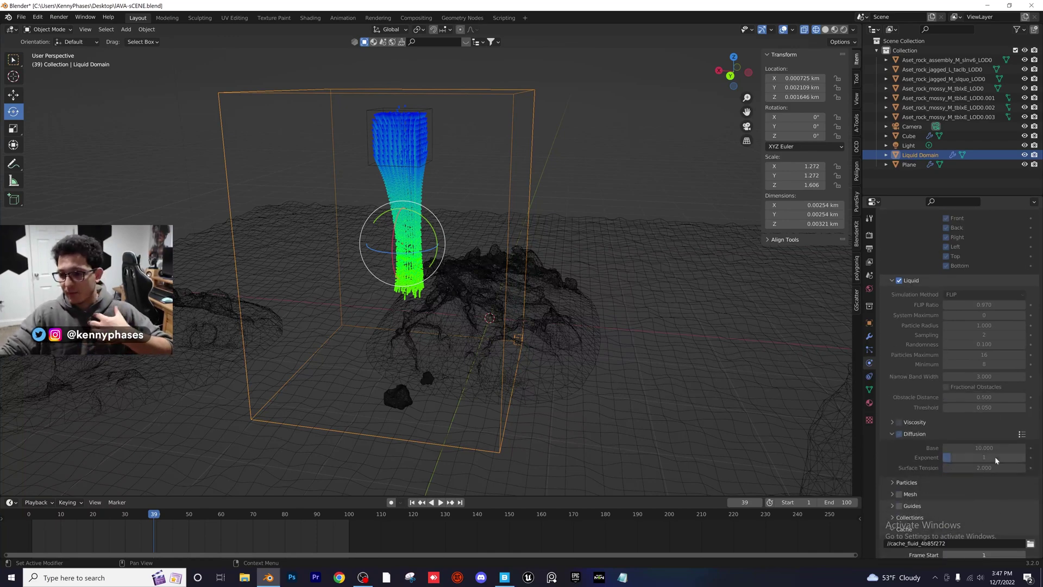
{"action": "left_click", "coordinate": [986, 515]}
- Set the liquid domain's time scale to 0.25 and save the file
{"action": "scroll", "coordinate": [958, 288], "scroll_direction": "up", "scroll_amount": 10}
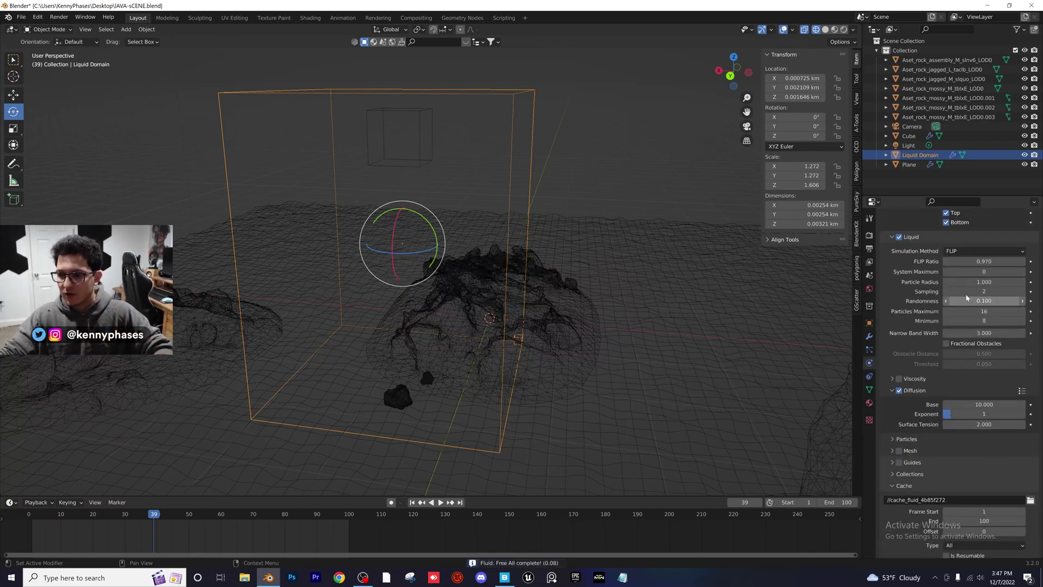
{"action": "double_click", "coordinate": [984, 246]}
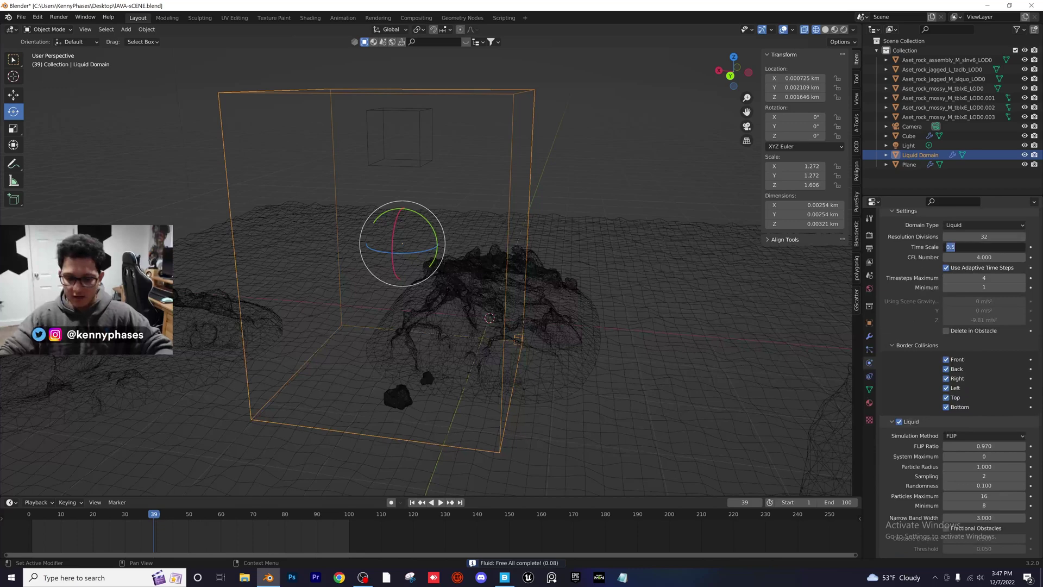
{"action": "key", "text": "Return"}
{"action": "key", "text": "ctrl+s"}
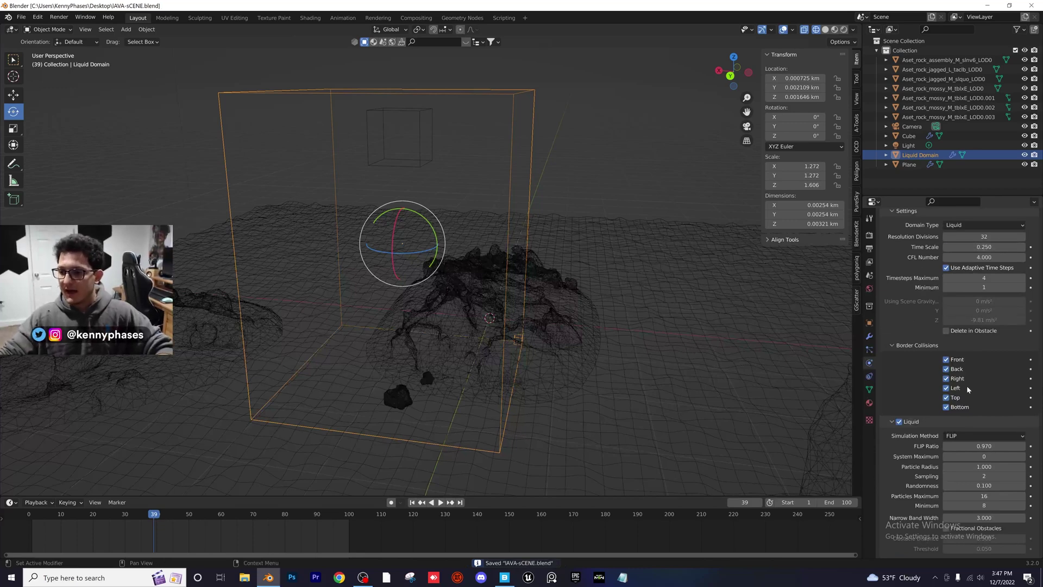
- Bake the liquid domain's entire simulation again and play it back, pausing at frame 38
{"action": "scroll", "coordinate": [949, 423], "scroll_direction": "down", "scroll_amount": 11}
{"action": "scroll", "coordinate": [949, 423], "scroll_direction": "down", "scroll_amount": 2}
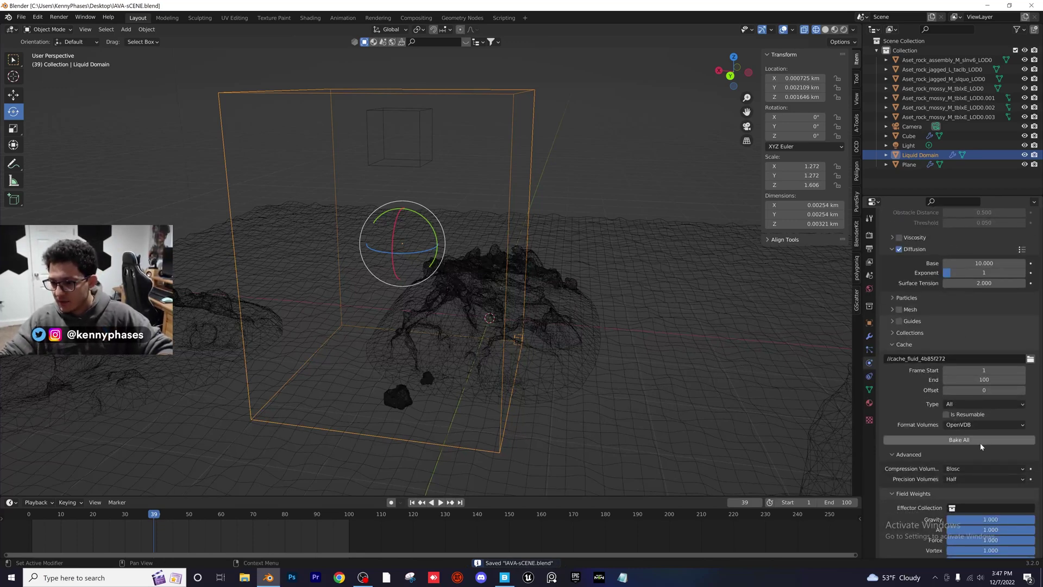
{"action": "left_click", "coordinate": [959, 439]}
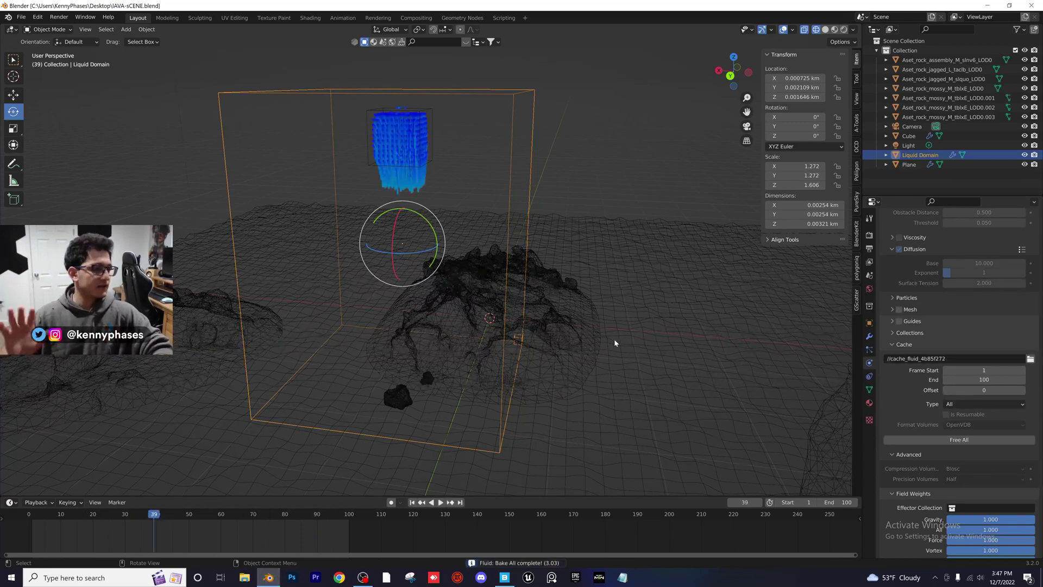
{"action": "key", "text": "space"}
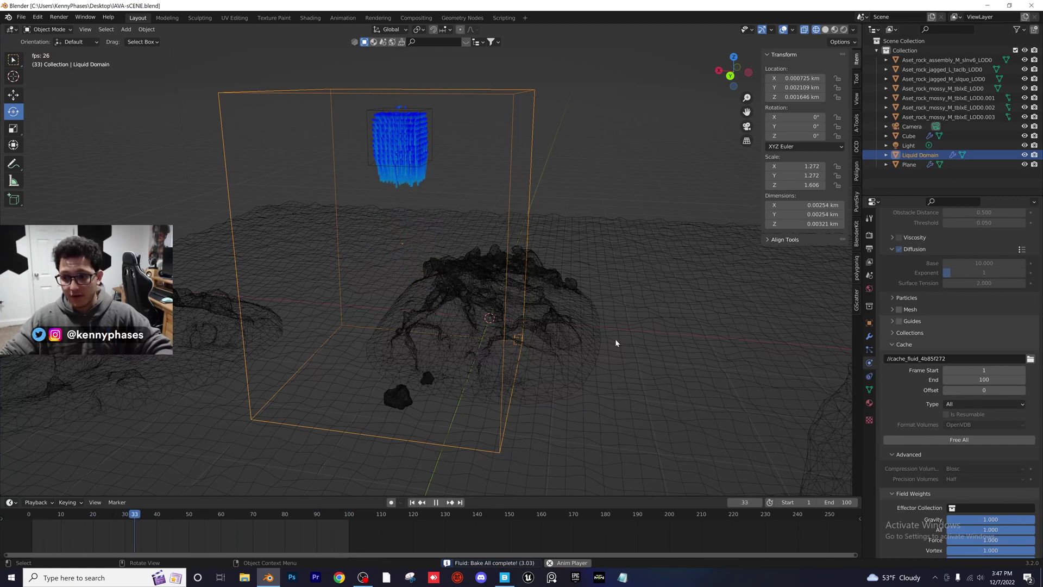
{"action": "key", "text": "space"}
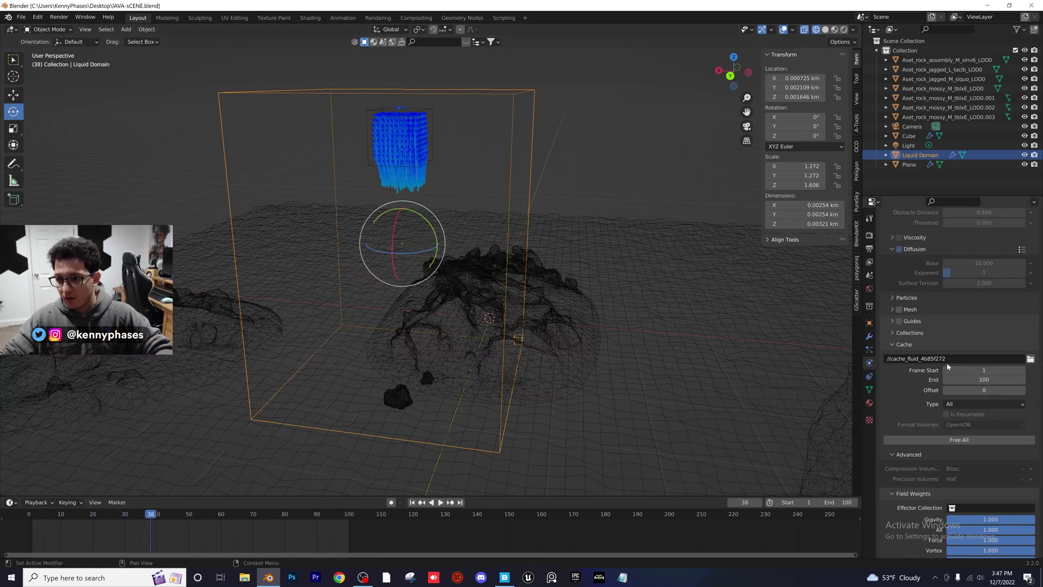
- Enable mesh generation for the liquid domain, save the file, and free its entire baked simulation
{"action": "scroll", "coordinate": [951, 328], "scroll_direction": "up", "scroll_amount": 3}
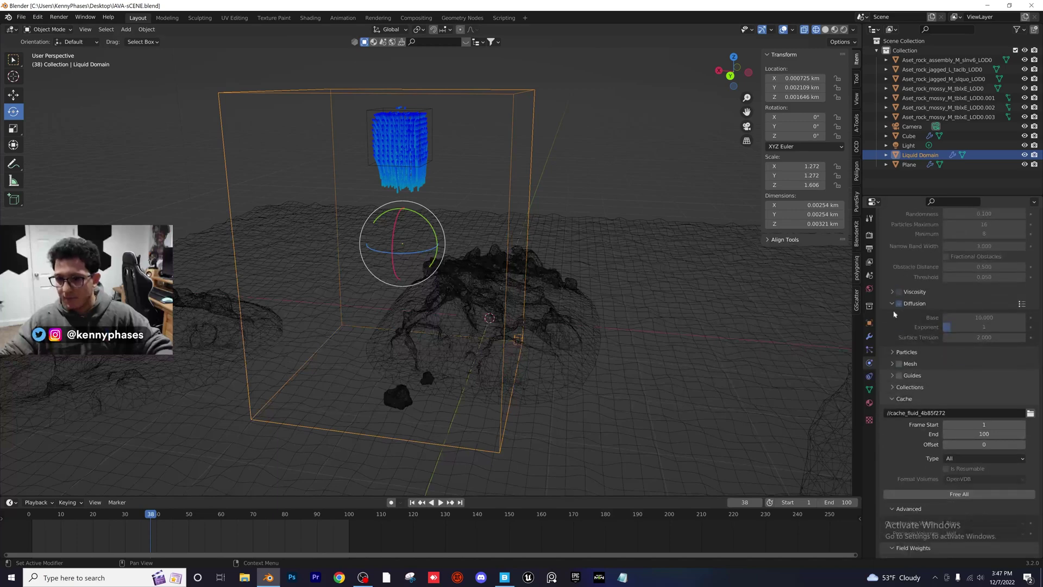
{"action": "left_click", "coordinate": [899, 364]}
{"action": "scroll", "coordinate": [964, 413], "scroll_direction": "down", "scroll_amount": 4}
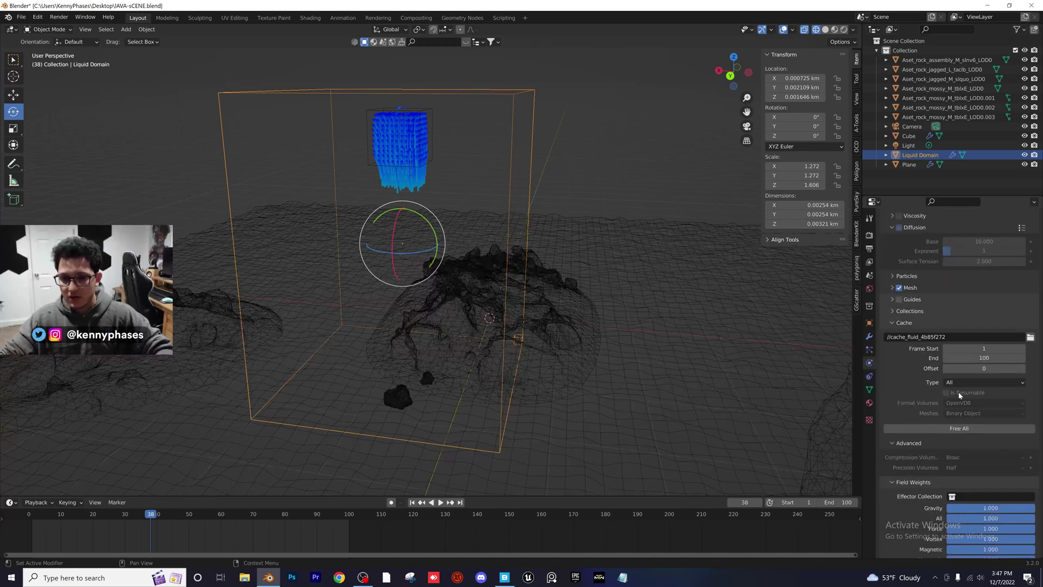
{"action": "key", "text": "ctrl+s"}
{"action": "left_click", "coordinate": [959, 429]}
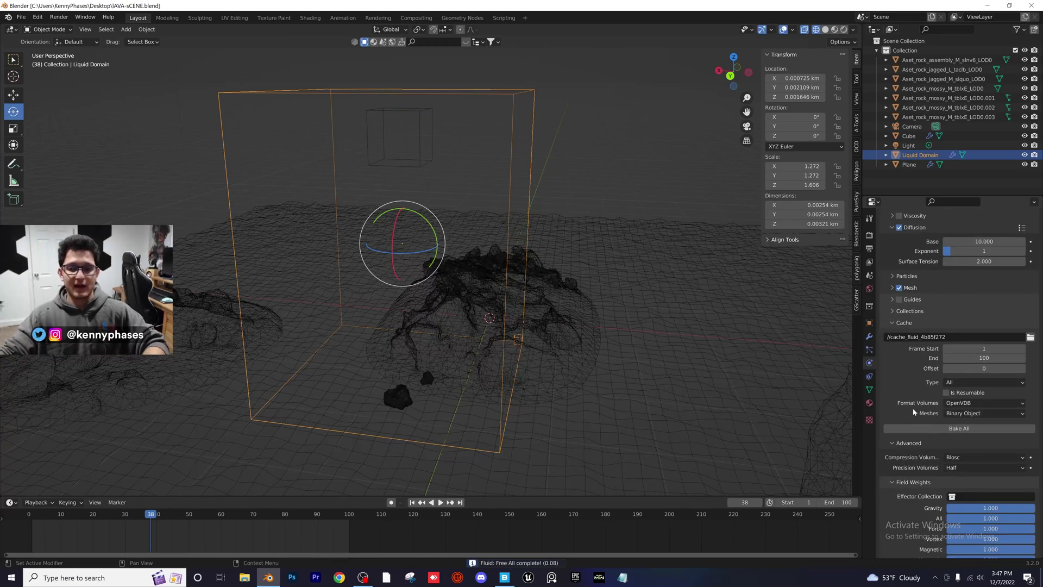
- Bake the liquid domain's entire simulation and play it back from the start in solid shading, pausing at frame 16
{"action": "left_click", "coordinate": [964, 429]}
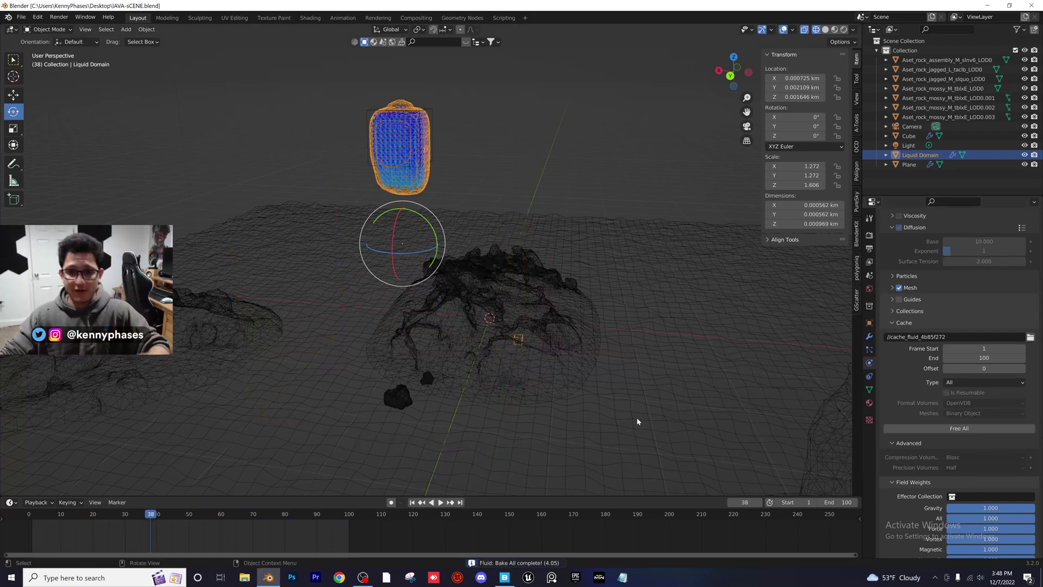
{"action": "left_click", "coordinate": [828, 31]}
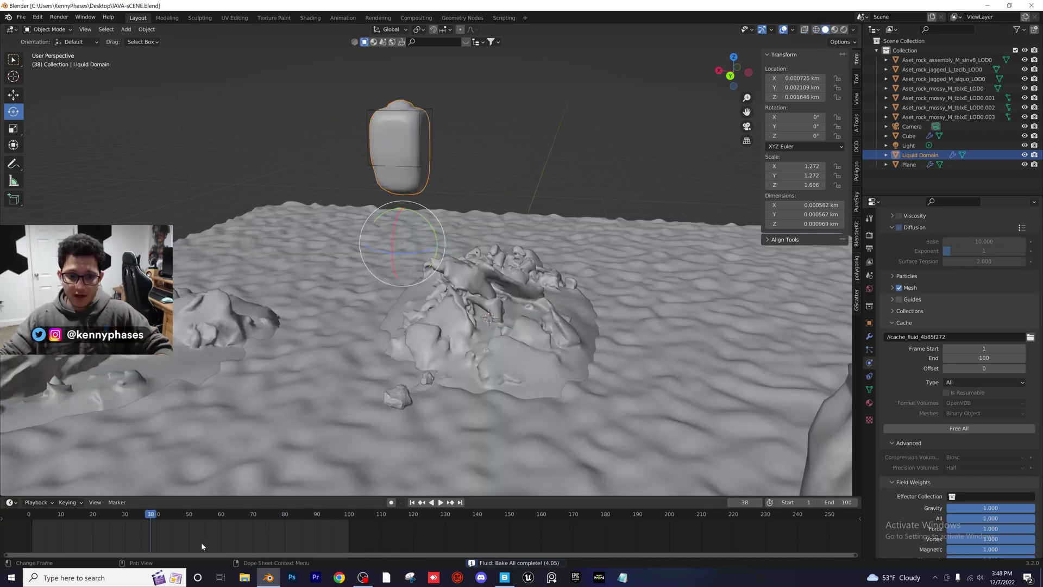
{"action": "left_click", "coordinate": [35, 513]}
{"action": "key", "text": "space"}
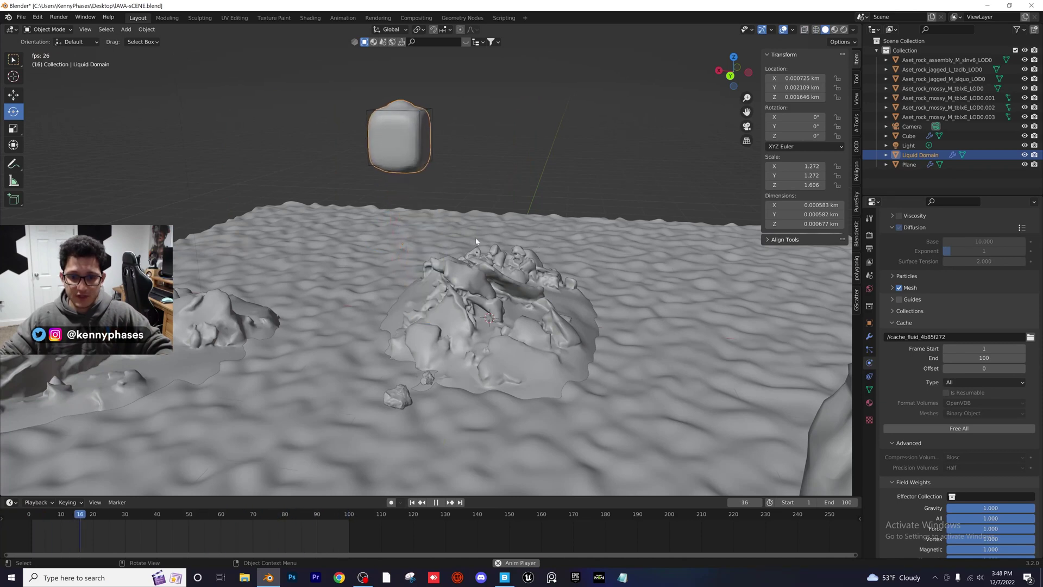
{"action": "key", "text": "space"}
- Set the liquid domain's cache end frame to 150, save the file, and free all baked data
{"action": "left_click", "coordinate": [998, 357]}
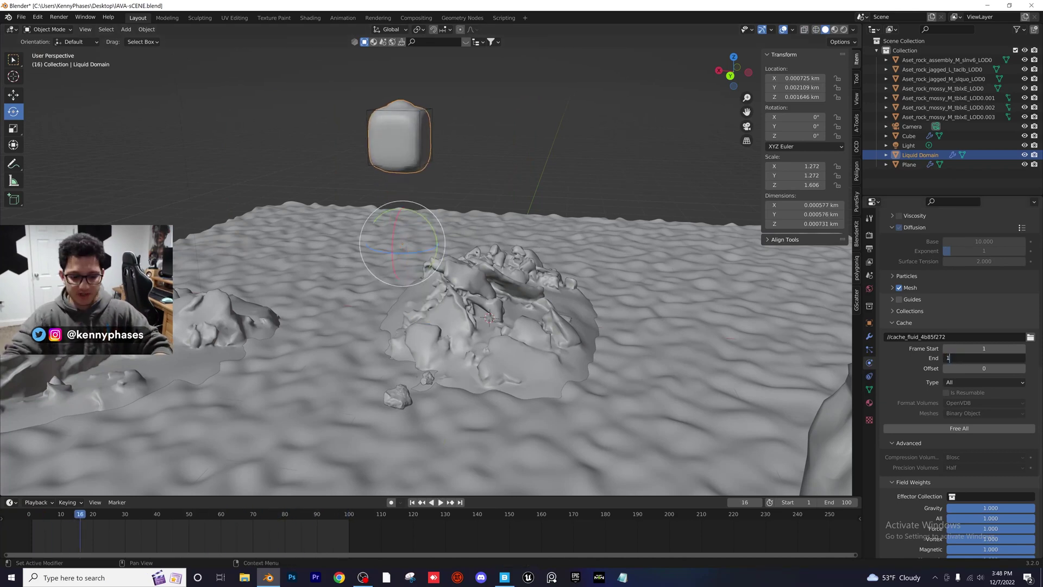
{"action": "key", "text": "Return"}
{"action": "key", "text": "ctrl+s"}
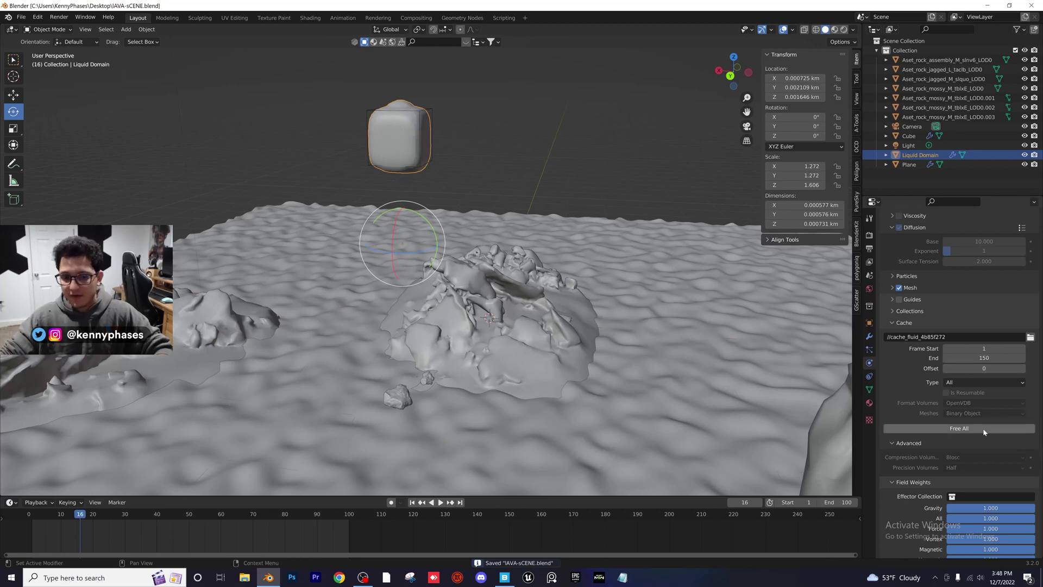
{"action": "left_click", "coordinate": [985, 429]}
- Try a time scale of 0.3 for the liquid domain
{"action": "scroll", "coordinate": [1002, 327], "scroll_direction": "up", "scroll_amount": 15}
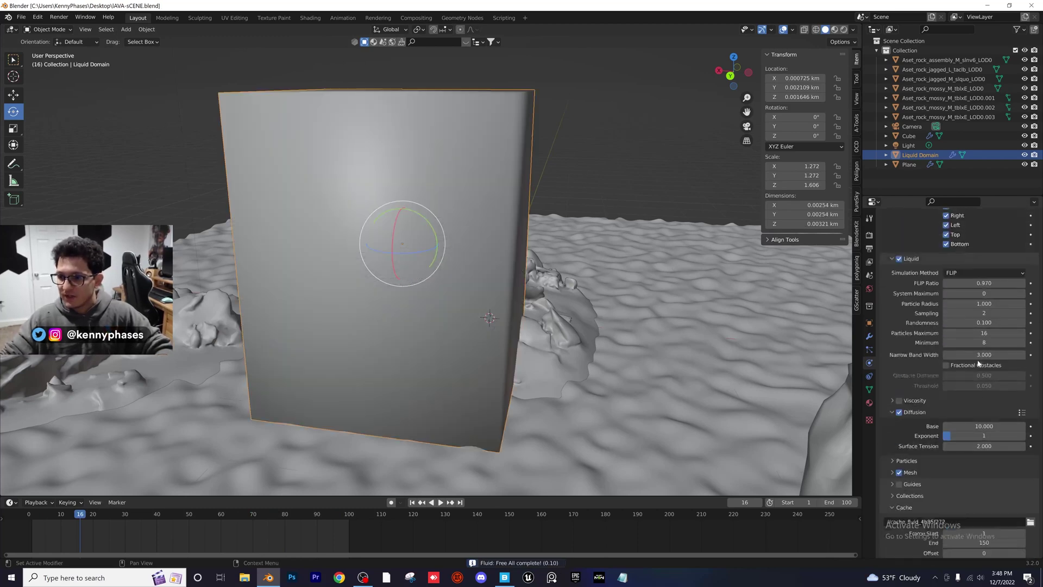
{"action": "double_click", "coordinate": [984, 280]}
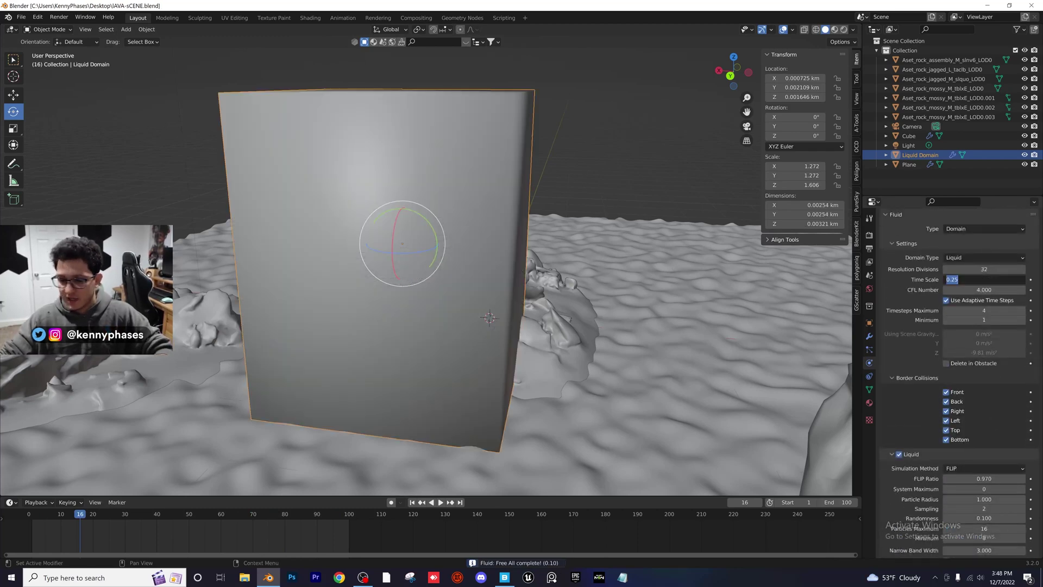
{"action": "type", "text": "0.3"}
{"action": "key", "text": "Return"}
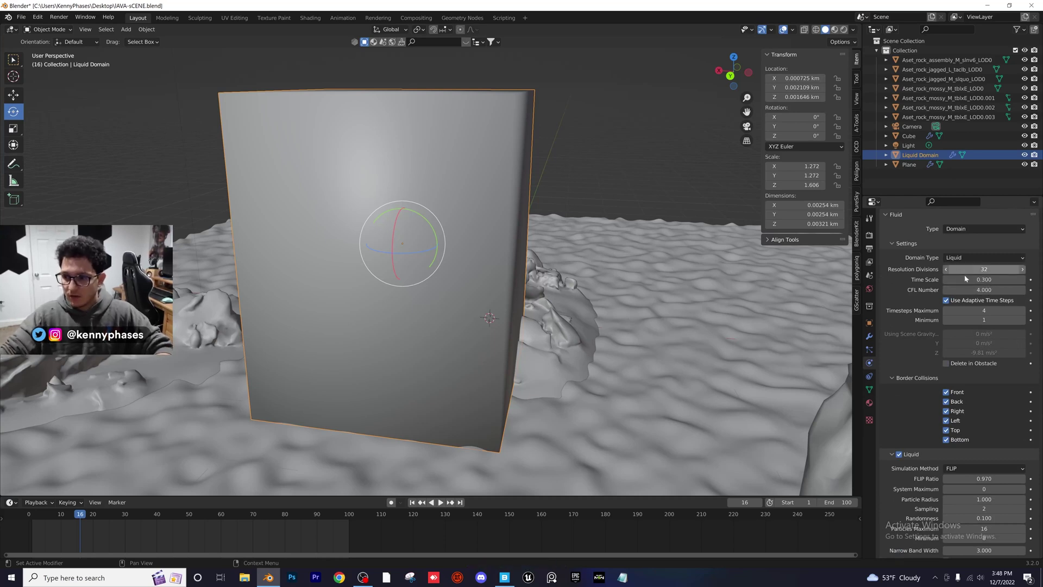
- Set the liquid domain's time scale to 0.5 and save the file
{"action": "double_click", "coordinate": [984, 280]}
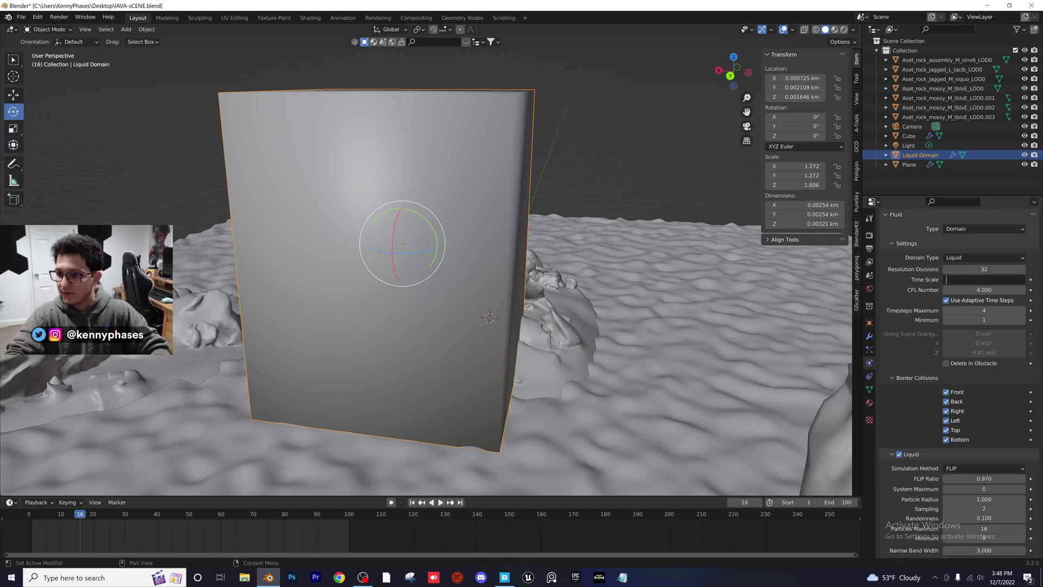
{"action": "type", "text": ".2"}
{"action": "key", "text": "Return"}
{"action": "key", "text": "ctrl+s"}
- Bake the liquid domain's entire simulation with the 150-frame cache range
{"action": "scroll", "coordinate": [937, 443], "scroll_direction": "down", "scroll_amount": 6}
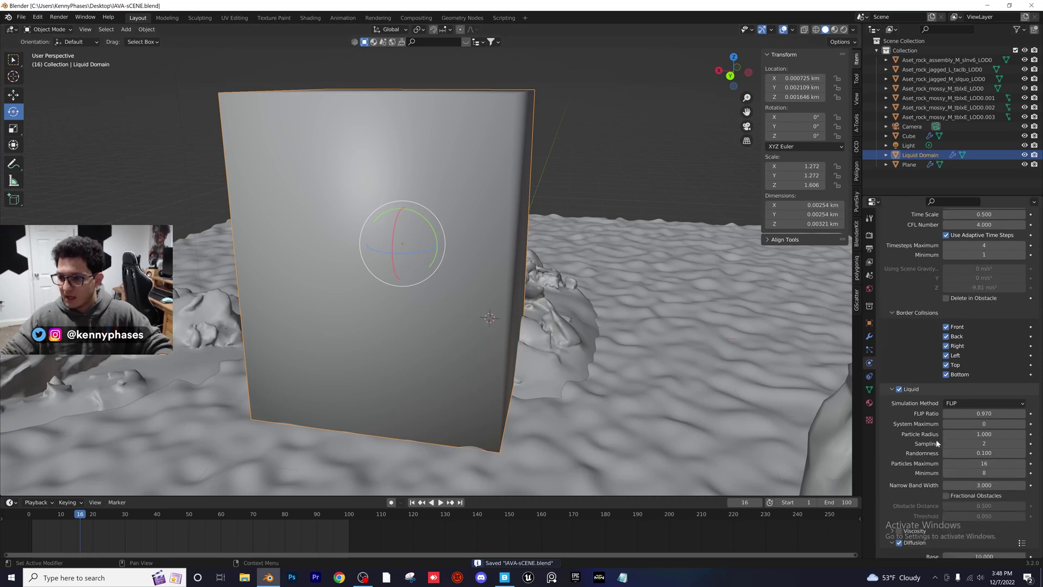
{"action": "scroll", "coordinate": [960, 448], "scroll_direction": "down", "scroll_amount": 7}
{"action": "left_click", "coordinate": [956, 450]}
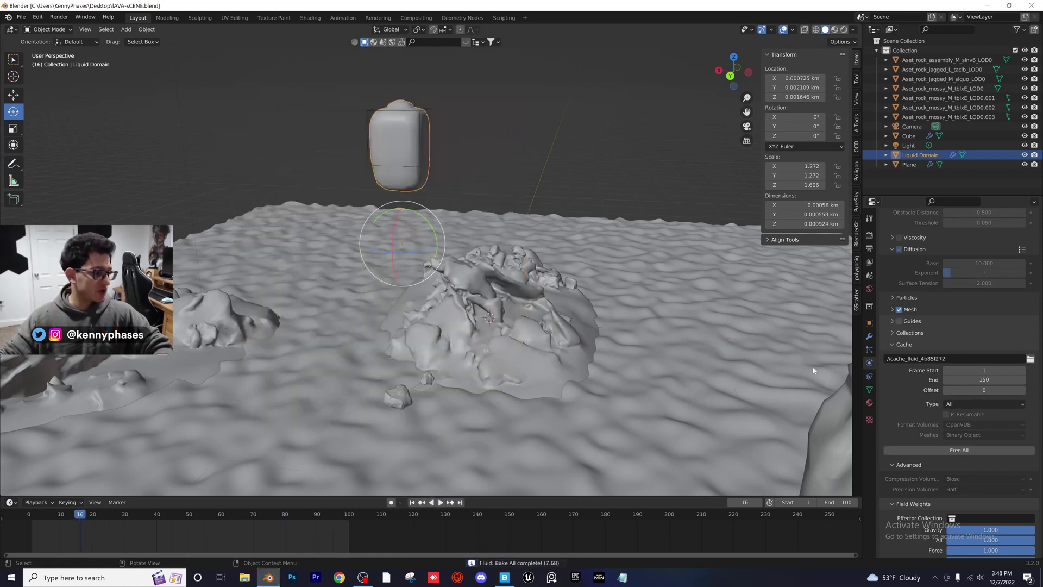
- Set the scene's output frame range to end at frame 150
{"action": "left_click", "coordinate": [870, 249]}
{"action": "double_click", "coordinate": [990, 358]}
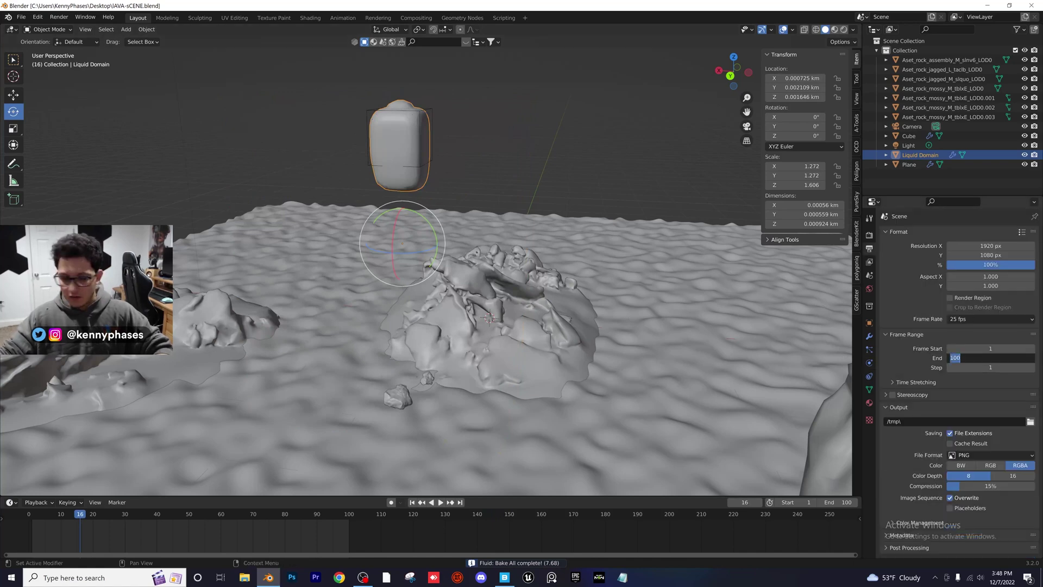
{"action": "type", "text": "150"}
{"action": "key", "text": "Return"}
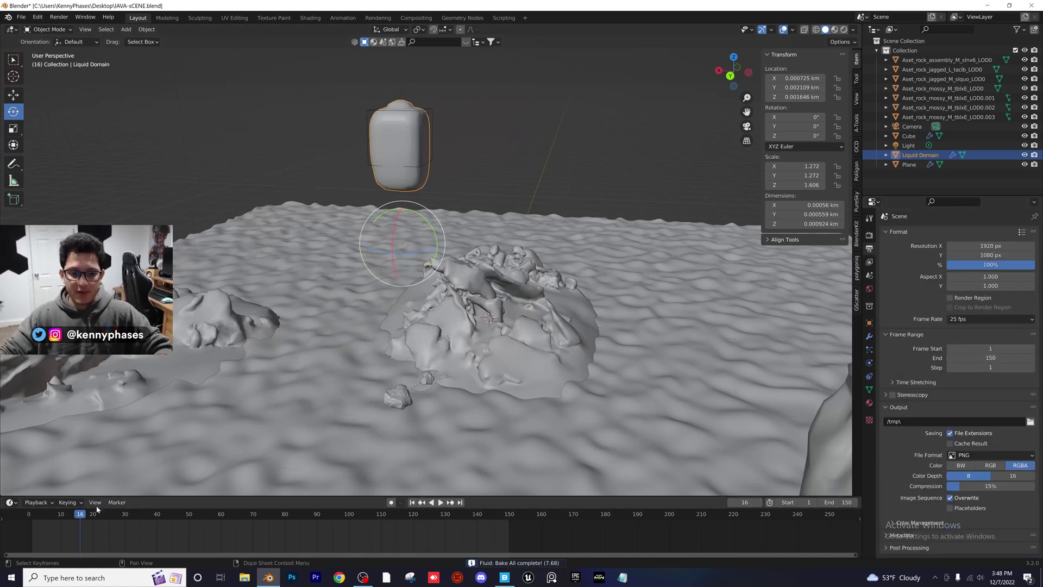
- Play the liquid simulation, pause at frame 94 to examine the pooled mesh up close, and scrub back to frame 4
{"action": "key", "text": "space"}
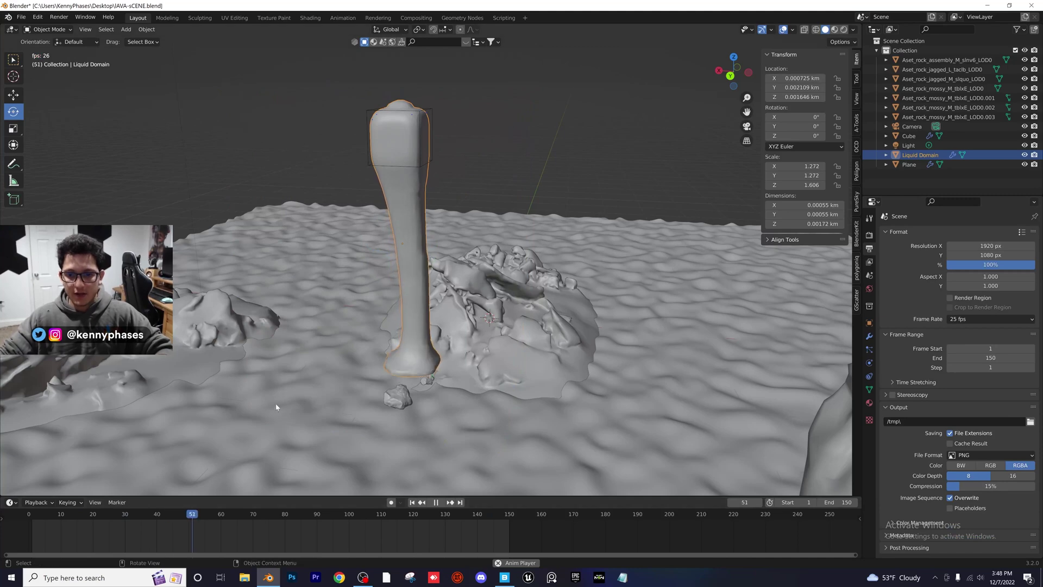
{"action": "key", "text": "space"}
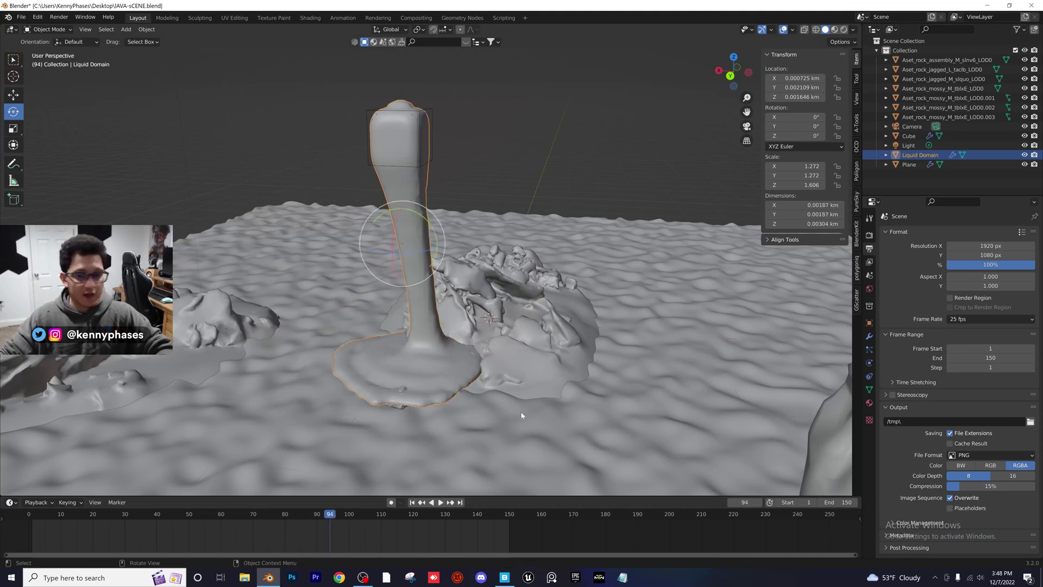
{"action": "scroll", "coordinate": [429, 392], "scroll_direction": "up", "scroll_amount": 1}
{"action": "middle_click_drag", "start_coordinate": [430, 392], "coordinate": [457, 361], "text": "shift"}
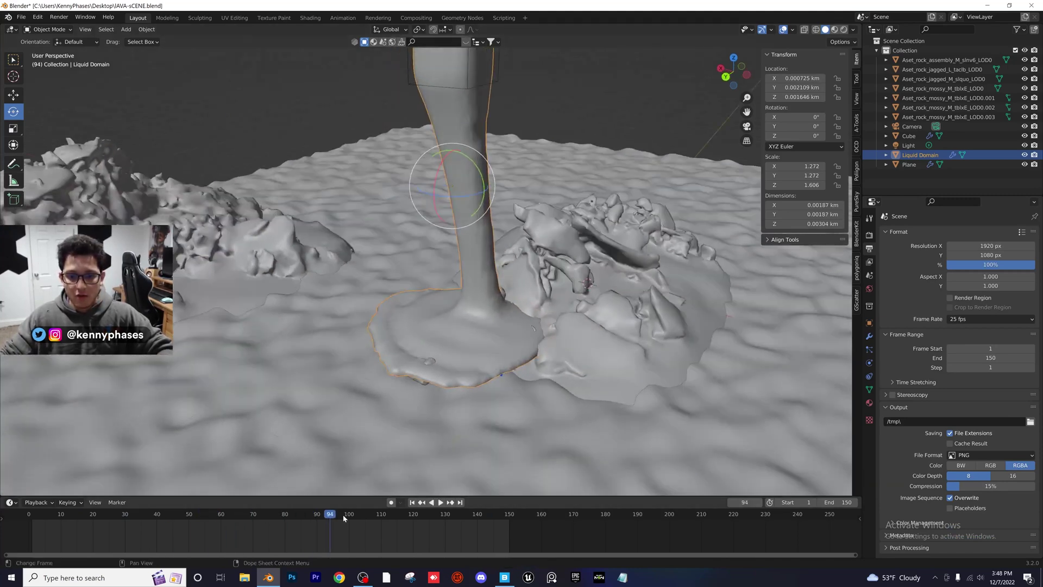
{"action": "left_click_drag", "start_coordinate": [343, 518], "coordinate": [41, 511]}
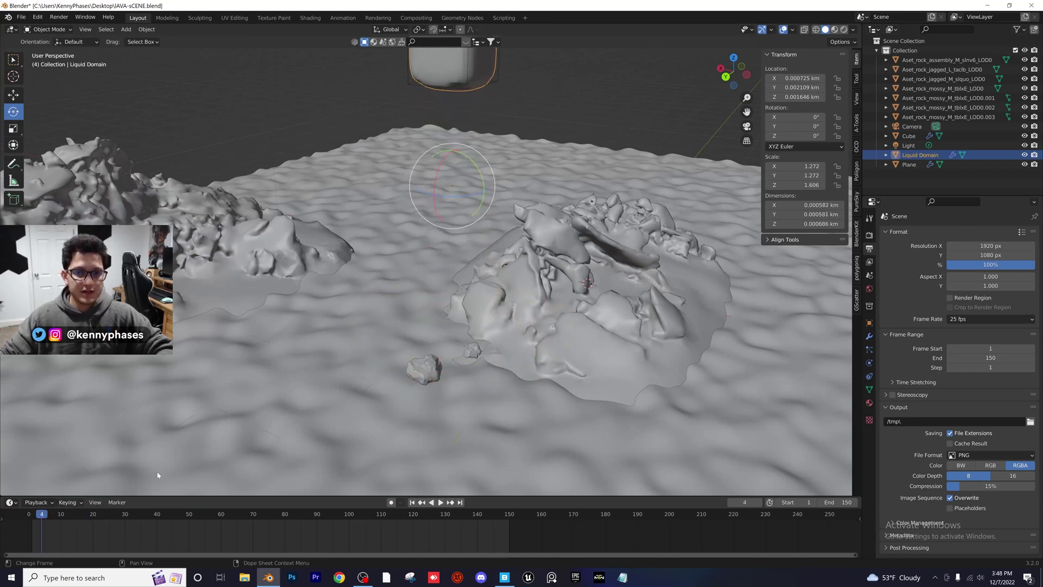
{"action": "scroll", "coordinate": [493, 127], "scroll_direction": "down", "scroll_amount": 3}
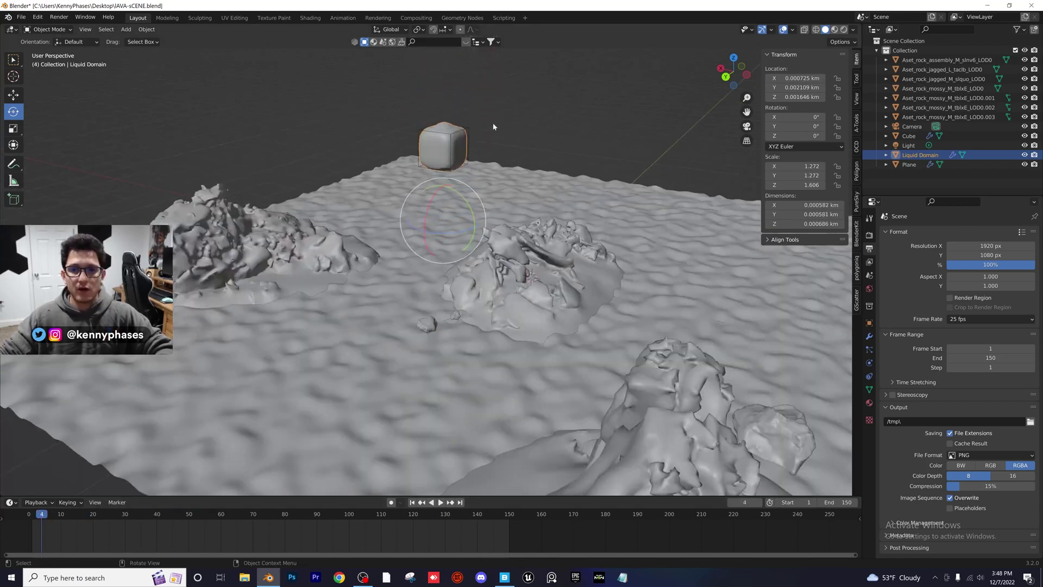
- Free the liquid domain's entire baked simulation and save the file
{"action": "left_click", "coordinate": [869, 363]}
{"action": "scroll", "coordinate": [961, 437], "scroll_direction": "down", "scroll_amount": 15}
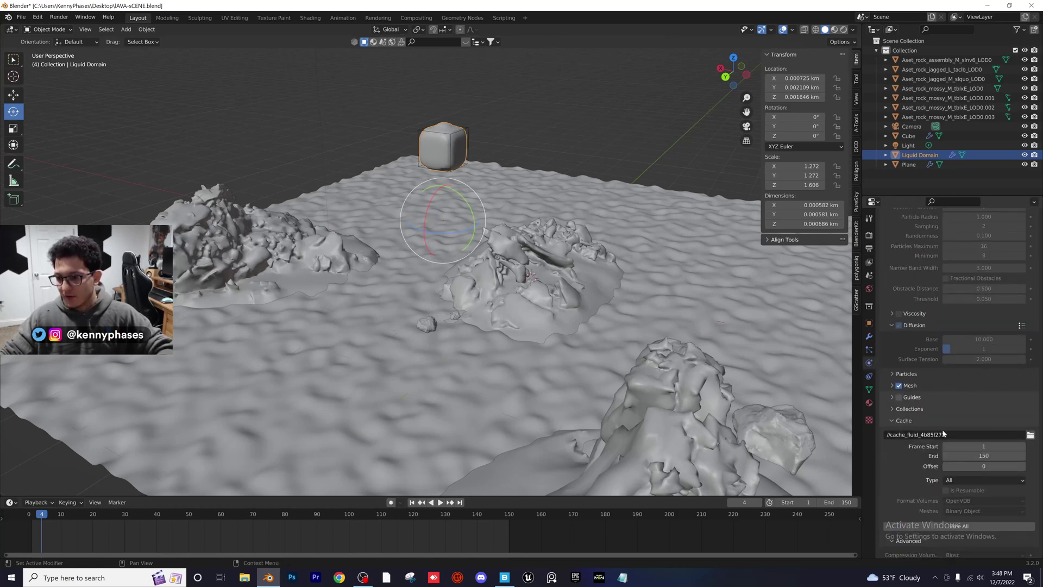
{"action": "scroll", "coordinate": [944, 433], "scroll_direction": "down", "scroll_amount": 3}
{"action": "left_click", "coordinate": [952, 461]}
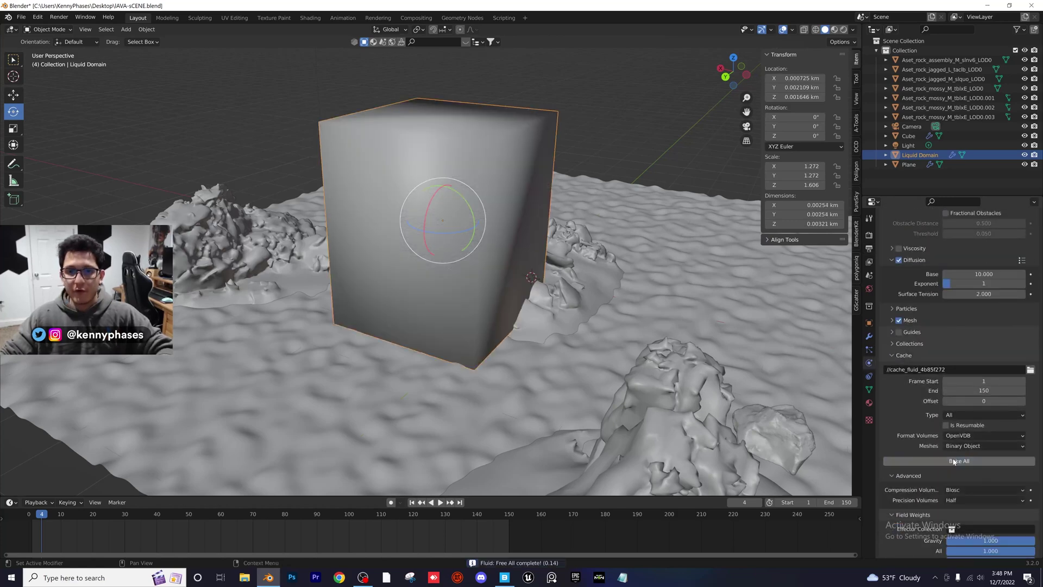
{"action": "key", "text": "ctrl+s"}
- Switch to wireframe shading, add a torus mesh, and raise it above the middle rock to about 0.00206 km in Z
{"action": "left_click", "coordinate": [816, 30]}
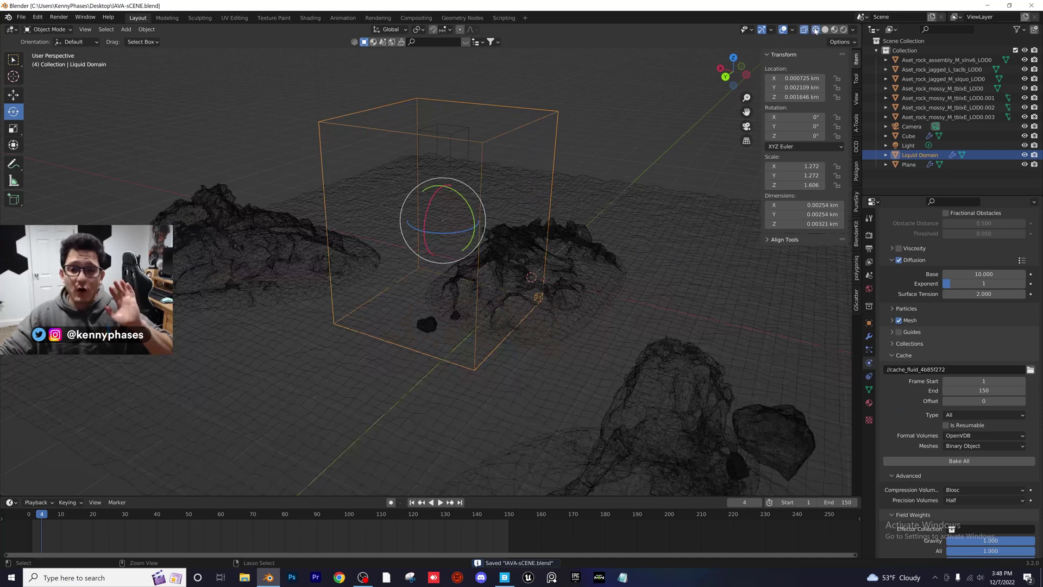
{"action": "left_click", "coordinate": [613, 123]}
{"action": "middle_click_drag", "start_coordinate": [572, 140], "coordinate": [343, 107]}
{"action": "left_click", "coordinate": [130, 32]}
{"action": "mouse_move", "coordinate": [141, 41]}
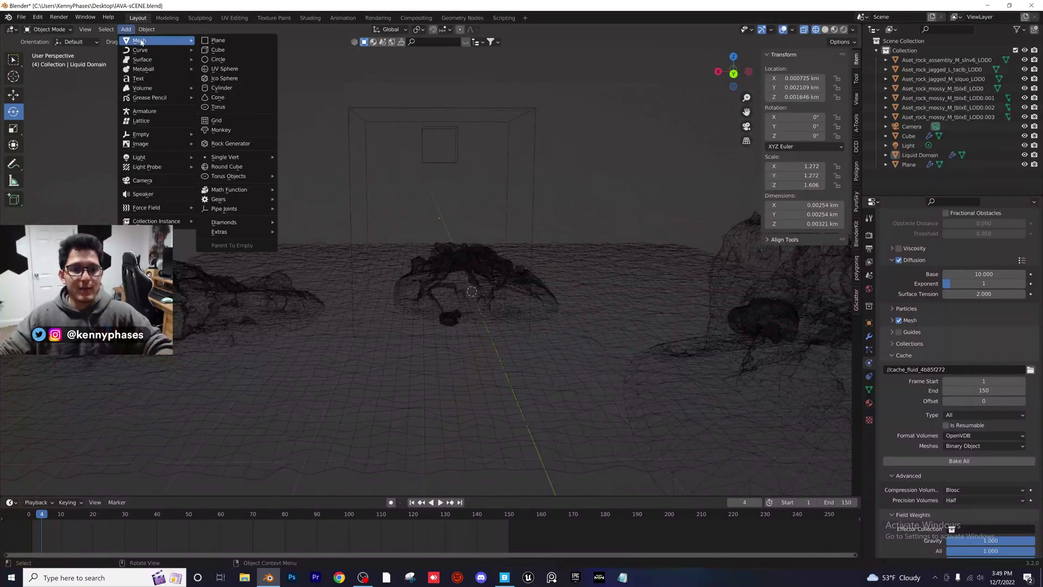
{"action": "left_click", "coordinate": [220, 107]}
{"action": "key", "text": "g"}
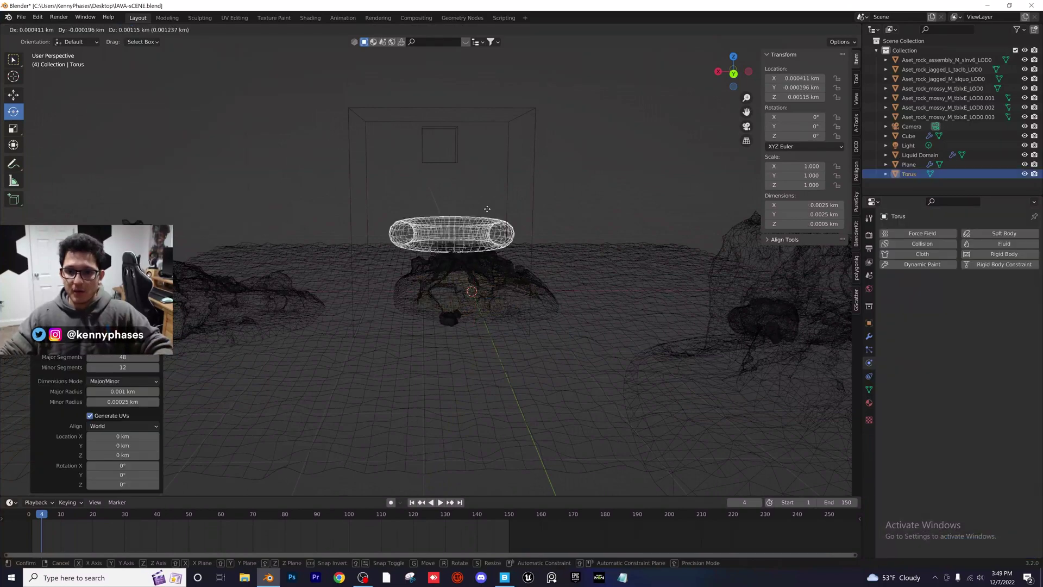
{"action": "left_click", "coordinate": [495, 196]}
- Scale the torus down uniformly to about 0.489 in the back orthographic view
{"action": "left_click", "coordinate": [733, 75]}
{"action": "key", "text": "s"}
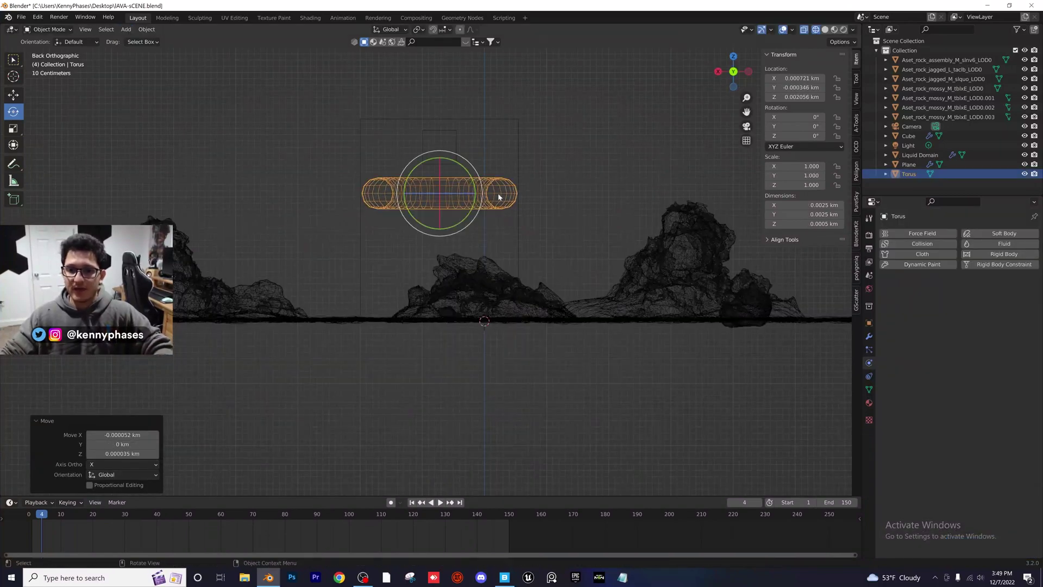
{"action": "left_click", "coordinate": [467, 194]}
- Move the torus about 0.00245 km along Y in the top view so it sits centred inside the liquid domain
{"action": "left_click", "coordinate": [733, 56]}
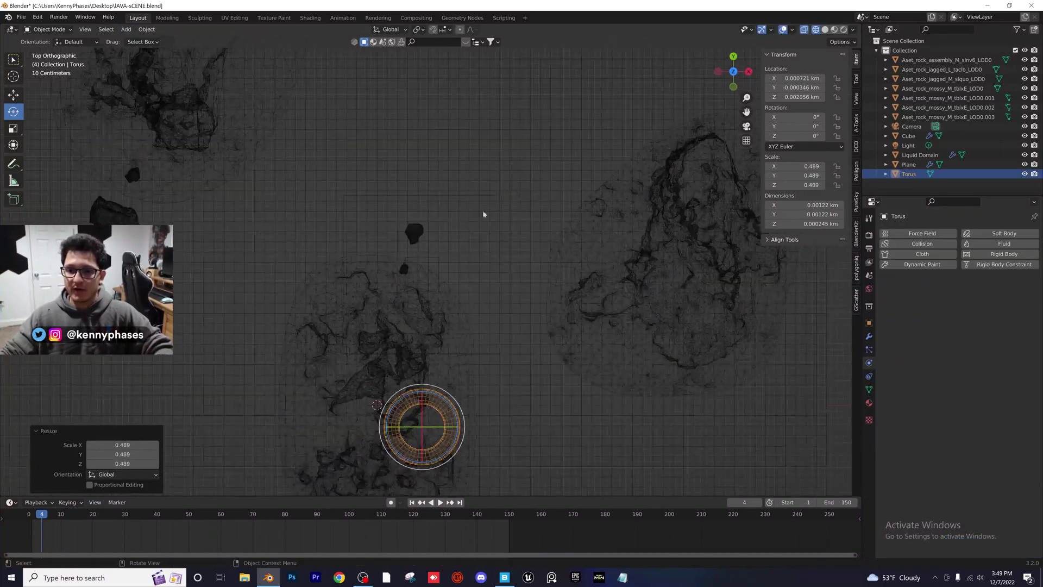
{"action": "left_click", "coordinate": [479, 268]}
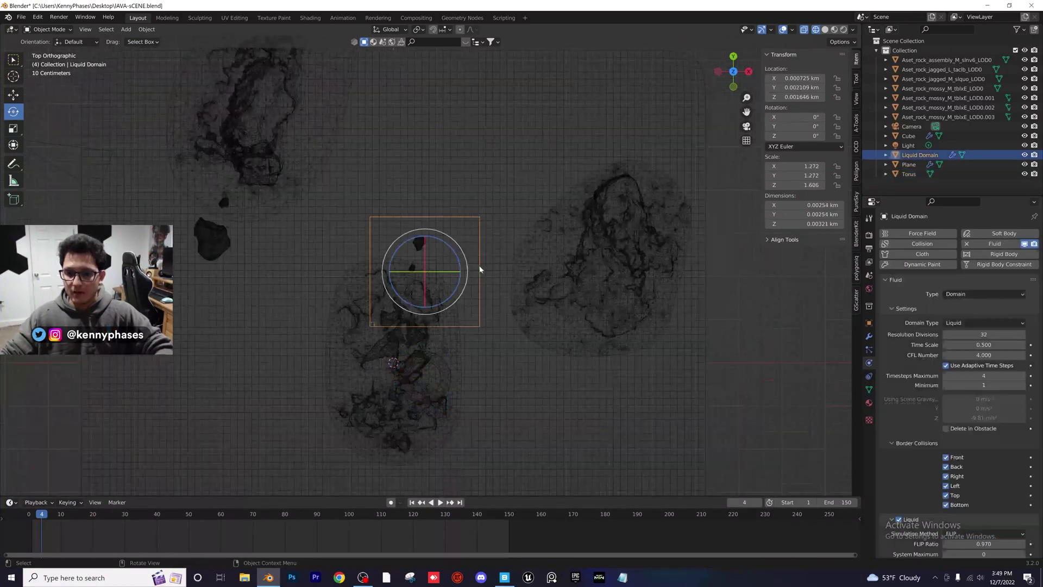
{"action": "left_click", "coordinate": [446, 368]}
{"action": "key", "text": "g"}
{"action": "left_click", "coordinate": [448, 261]}
{"action": "middle_click_drag", "start_coordinate": [449, 263], "coordinate": [544, 248]}
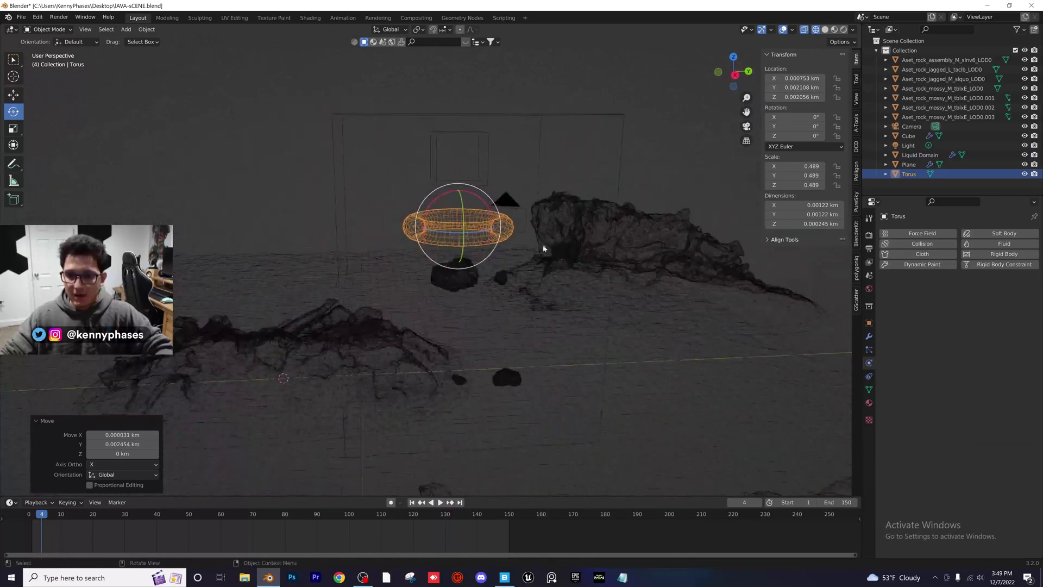
- Apply the torus's scale
{"action": "scroll", "coordinate": [544, 248], "scroll_direction": "up", "scroll_amount": 1}
{"action": "middle_click_drag", "start_coordinate": [511, 202], "coordinate": [492, 217]}
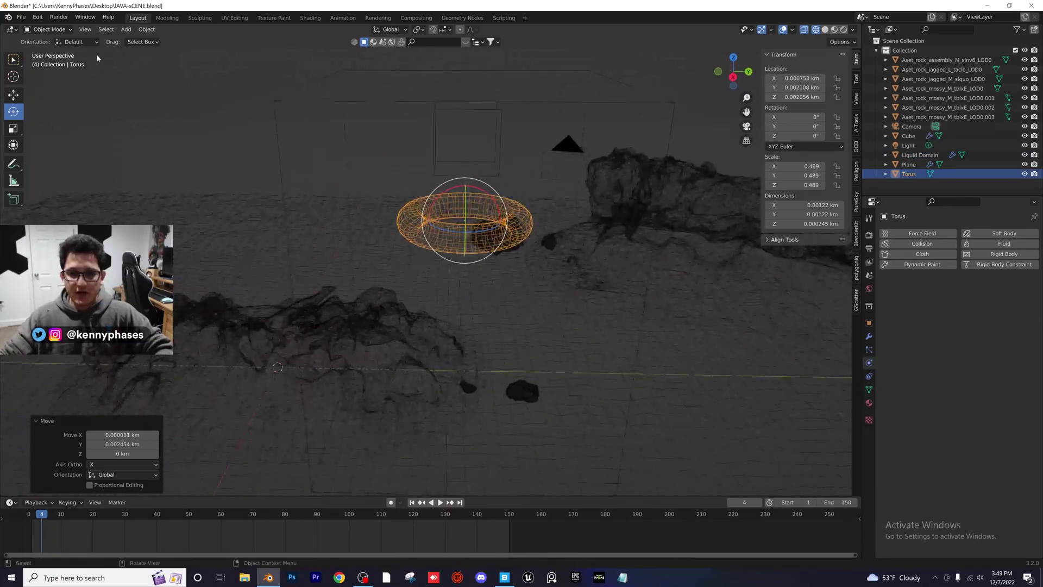
{"action": "left_click", "coordinate": [146, 30]}
{"action": "mouse_move", "coordinate": [163, 87]}
{"action": "left_click", "coordinate": [276, 103]}
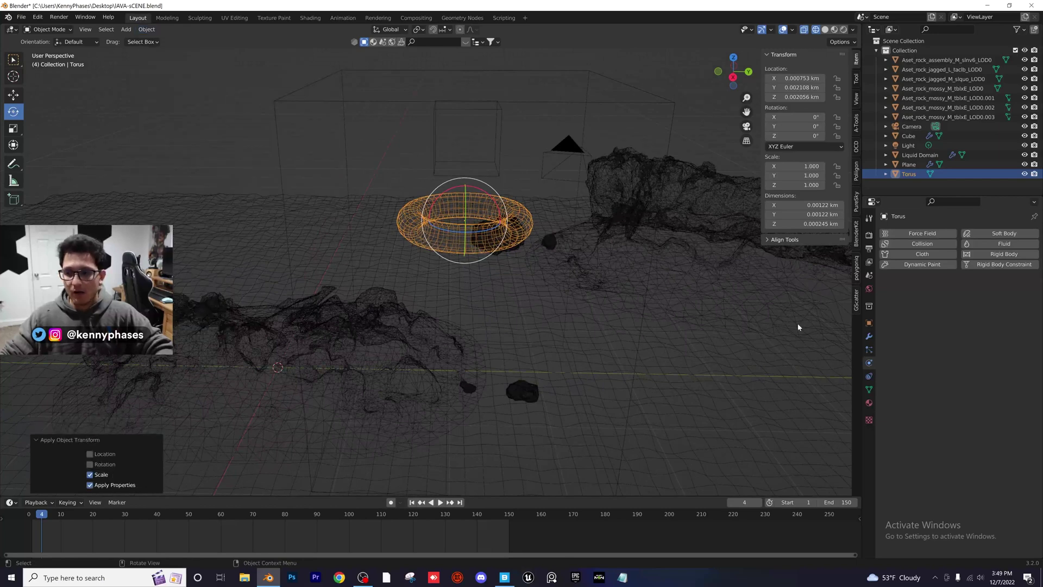
- Add fluid physics to the torus as an Effector, keeping the effector type at Collision
{"action": "left_click", "coordinate": [1005, 244]}
{"action": "left_click", "coordinate": [973, 294]}
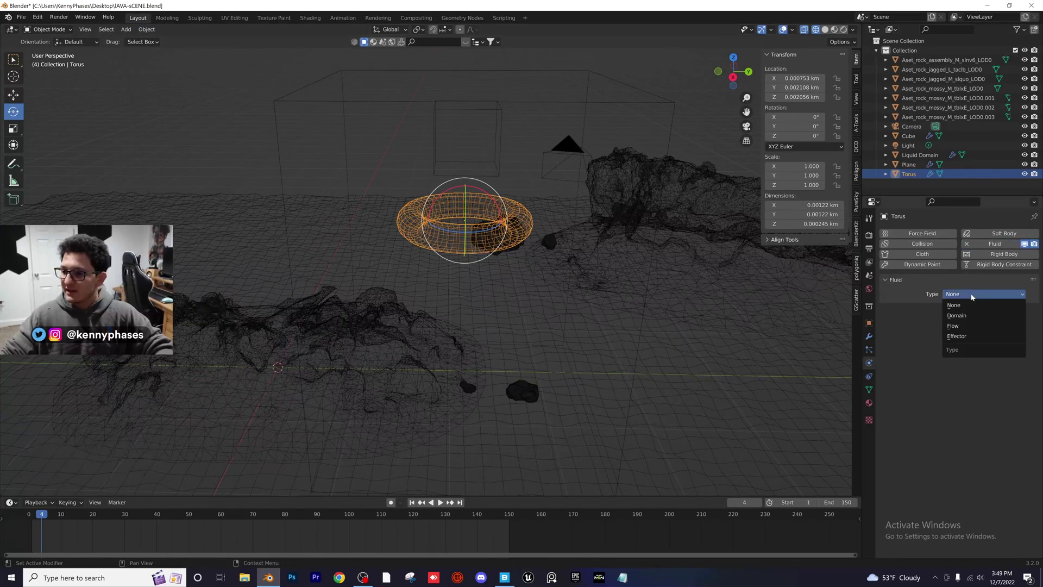
{"action": "left_click", "coordinate": [973, 336]}
{"action": "left_click", "coordinate": [962, 323]}
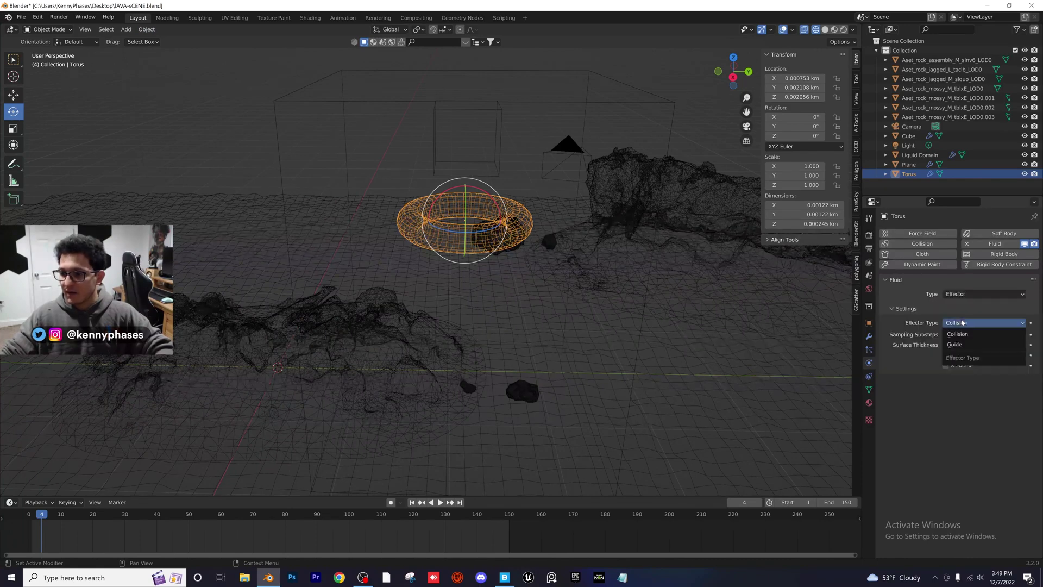
{"action": "left_click", "coordinate": [971, 324]}
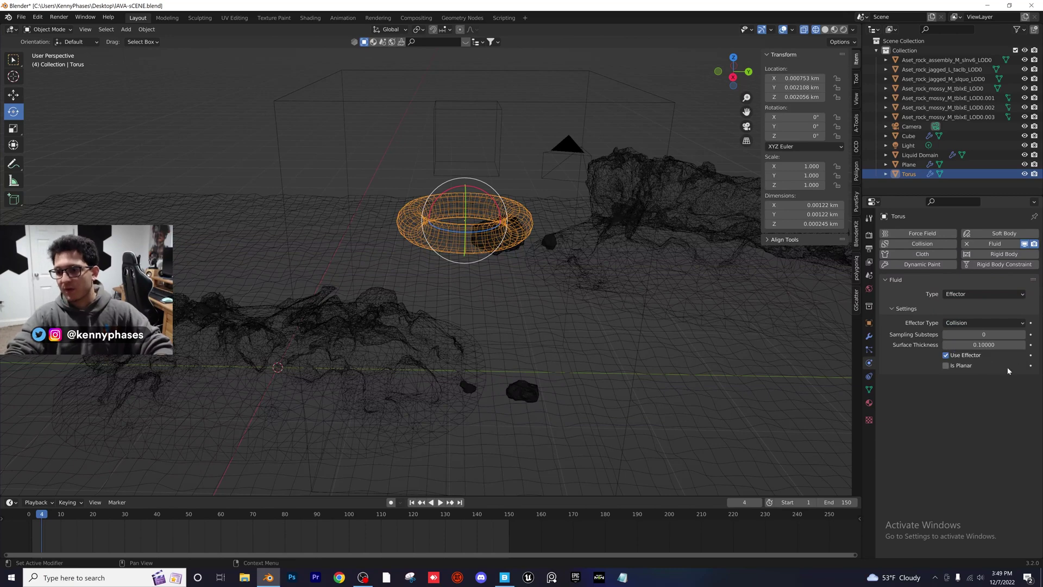
- Move the torus about -0.000293 km along Y in the top view so it sits off-centre beneath the inflow cube, and save the file
{"action": "key", "text": "ctrl+s"}
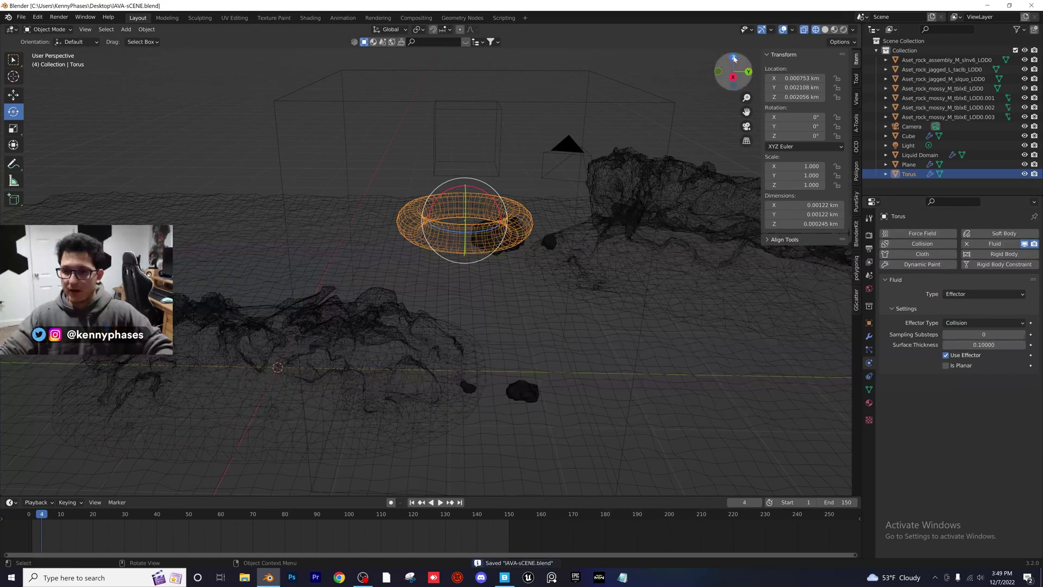
{"action": "key", "text": "KP_7"}
{"action": "key", "text": "g"}
{"action": "left_click", "coordinate": [546, 211]}
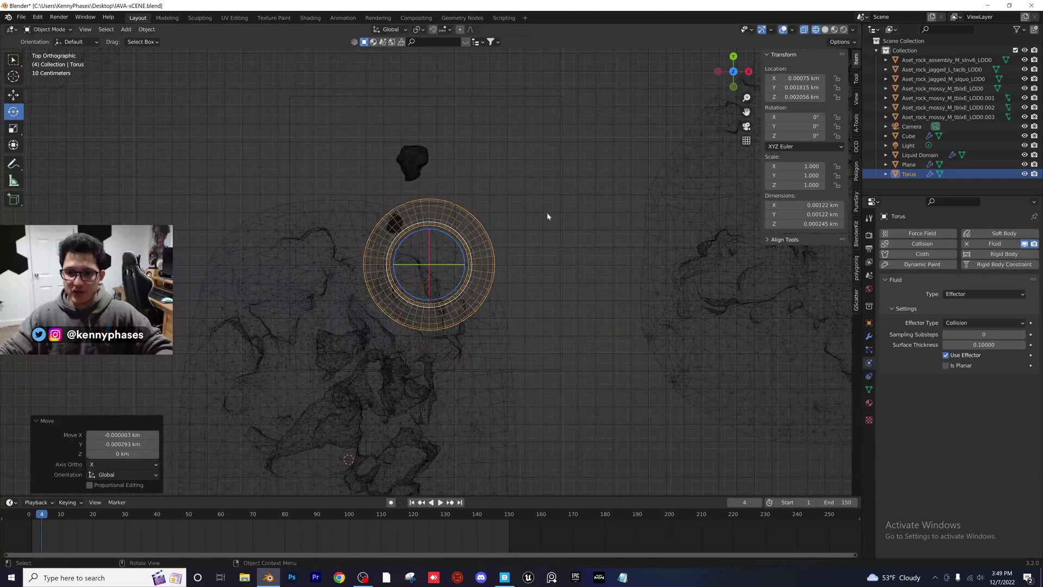
{"action": "middle_click_drag", "start_coordinate": [547, 212], "coordinate": [566, 161]}
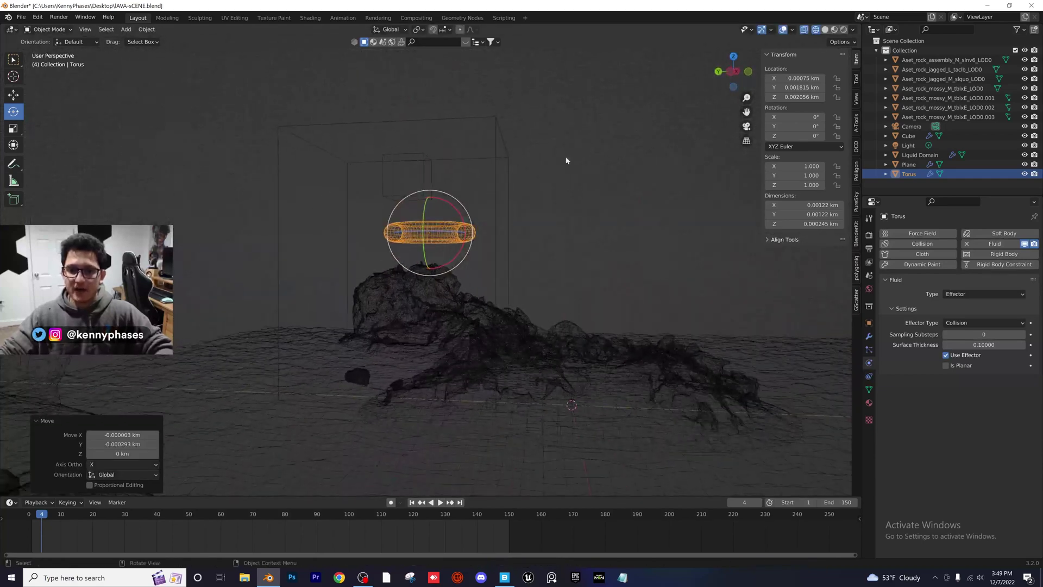
{"action": "key", "text": "ctrl+s"}
- Select the liquid domain and bake all of its fluid simulation data
{"action": "left_click", "coordinate": [501, 122]}
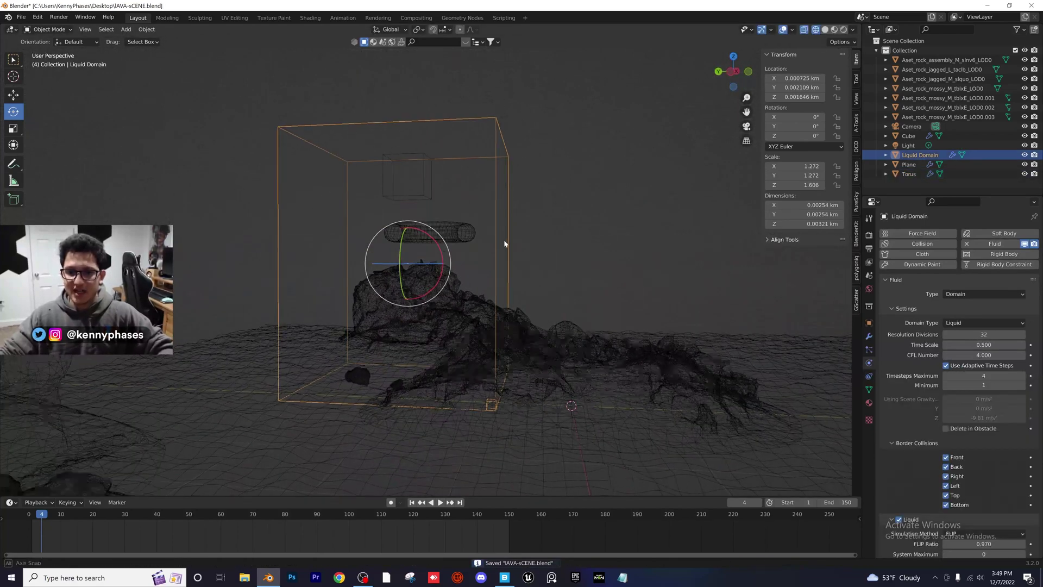
{"action": "scroll", "coordinate": [886, 340], "scroll_direction": "down", "scroll_amount": 15}
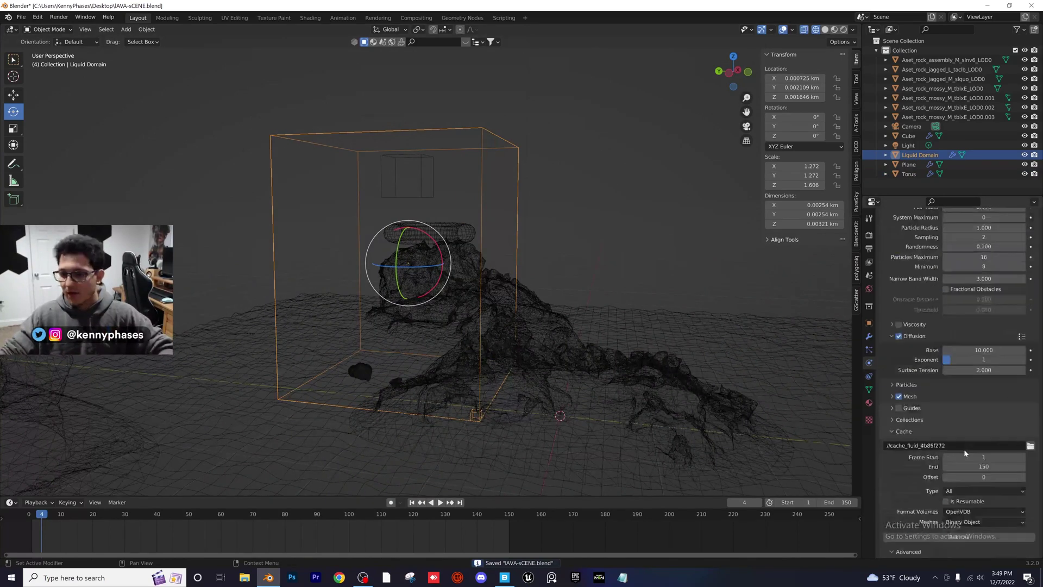
{"action": "left_click", "coordinate": [959, 418]}
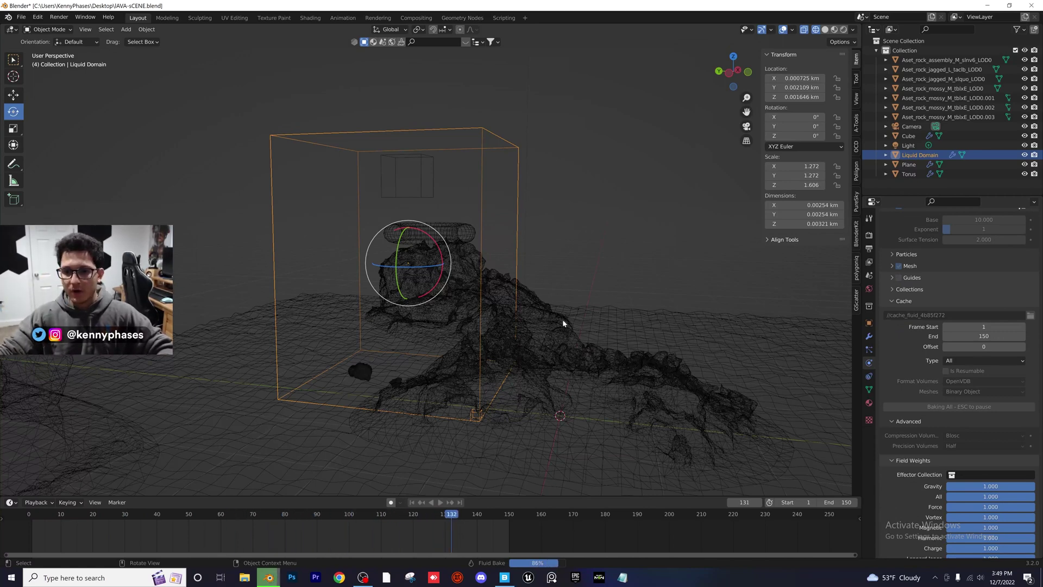
- Play back the baked simulation and examine how the liquid collides with and flows around the torus
{"action": "key", "text": "space"}
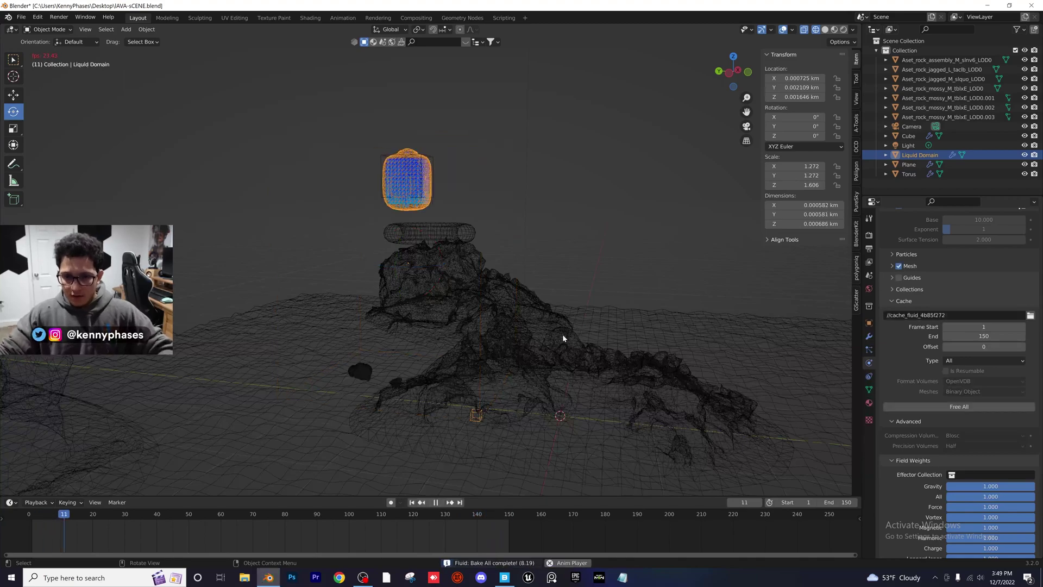
{"action": "key", "text": "space"}
{"action": "scroll", "coordinate": [437, 251], "scroll_direction": "up", "scroll_amount": 6}
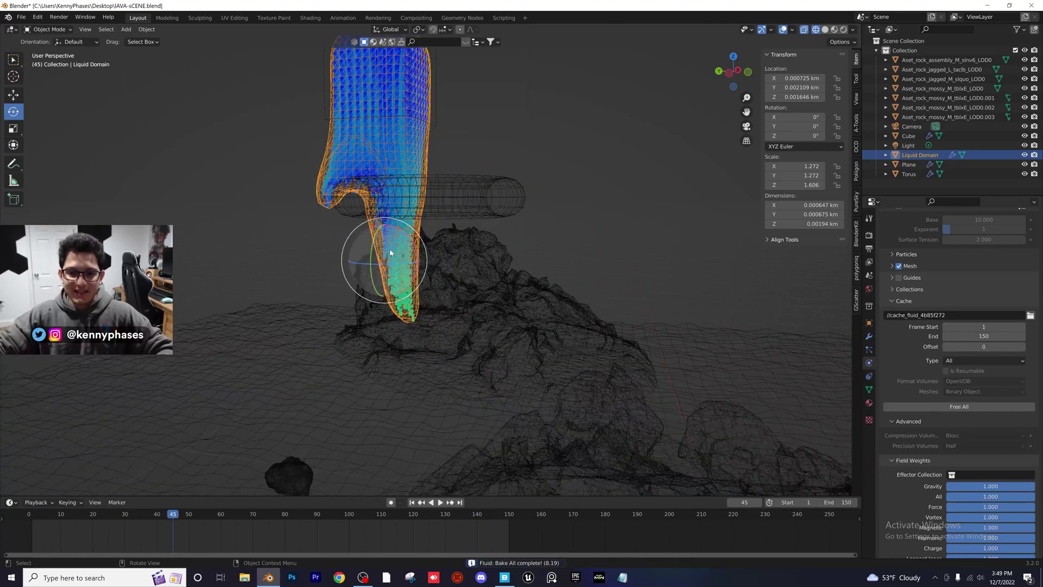
{"action": "key", "text": "space"}
{"action": "scroll", "coordinate": [467, 260], "scroll_direction": "up", "scroll_amount": 4}
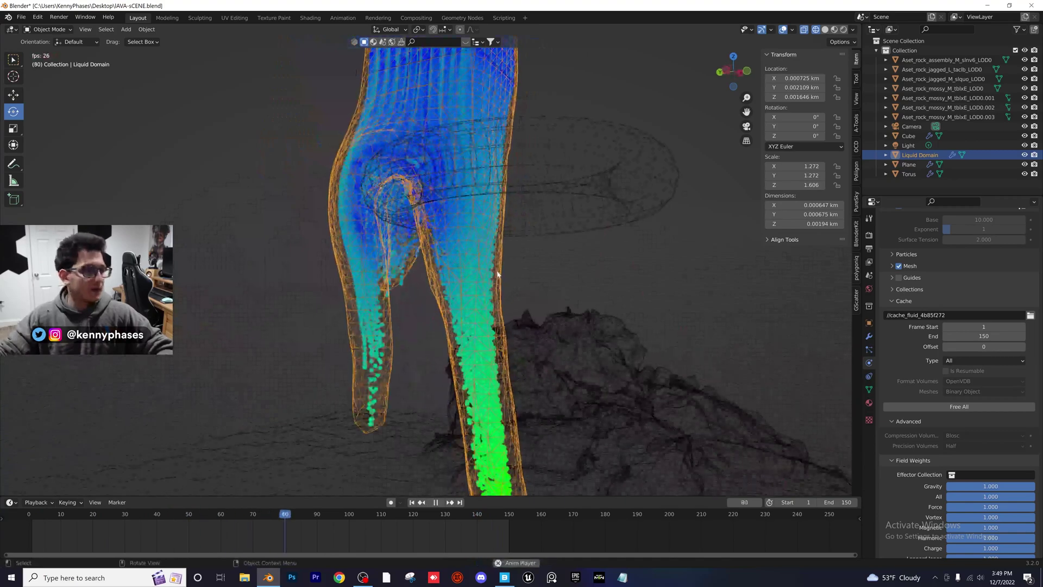
{"action": "key", "text": "space"}
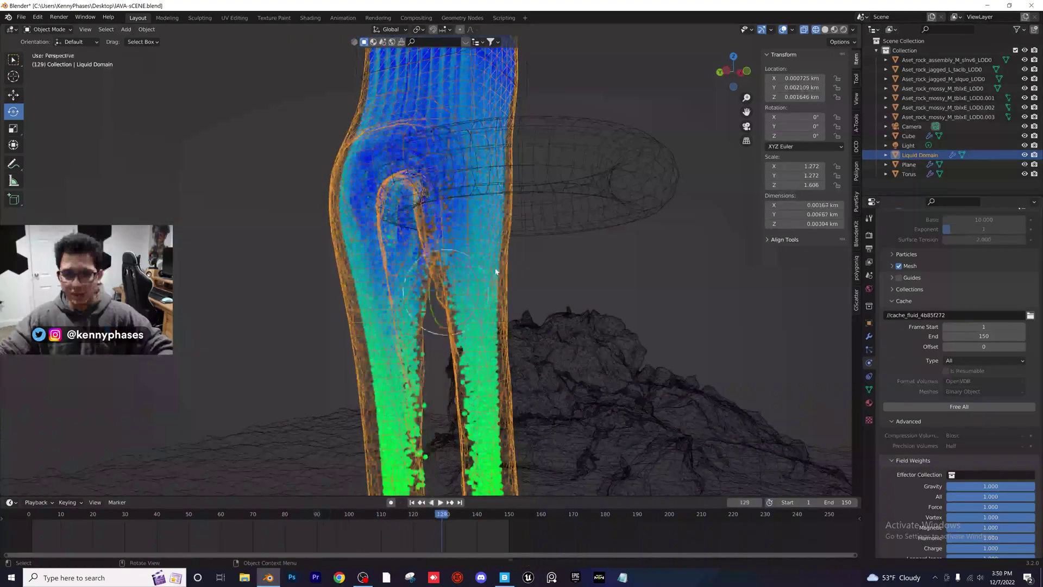
{"action": "scroll", "coordinate": [492, 269], "scroll_direction": "down", "scroll_amount": 2}
{"action": "middle_click_drag", "start_coordinate": [489, 265], "coordinate": [499, 285]}
- Select the torus and switch the viewport to solid shading to inspect the liquid mesh around it
{"action": "left_click", "coordinate": [506, 235]}
{"action": "middle_click_drag", "start_coordinate": [506, 236], "coordinate": [550, 249]}
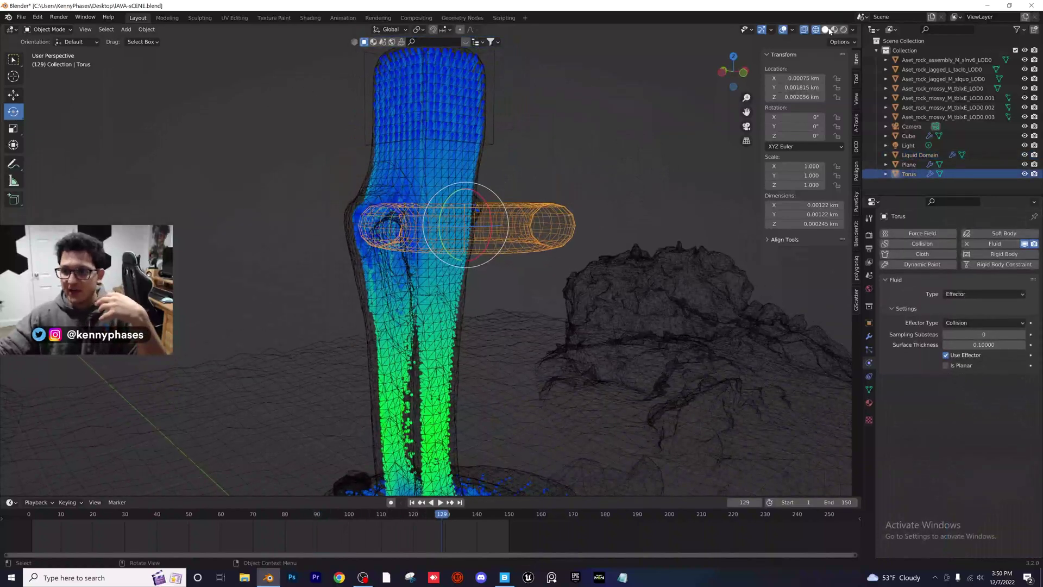
{"action": "left_click", "coordinate": [826, 29]}
{"action": "mouse_move", "coordinate": [465, 249]}
{"action": "middle_mouse_down"}
{"action": "mouse_move", "coordinate": [473, 272]}
{"action": "mouse_move", "coordinate": [387, 240]}
{"action": "middle_mouse_up"}
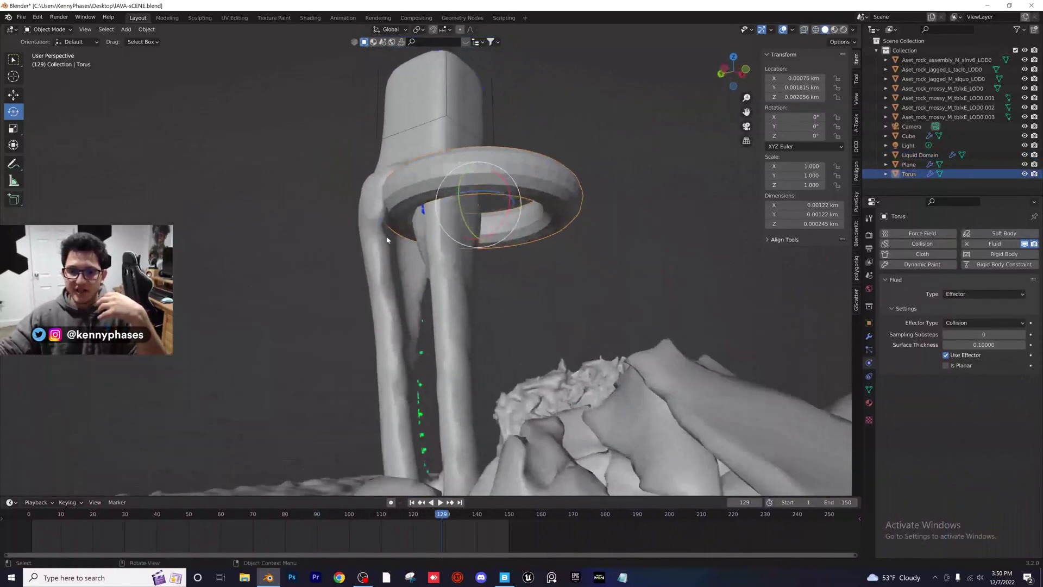
- Set the torus effector's surface thickness to 0.2 and save the file
{"action": "scroll", "coordinate": [373, 231], "scroll_direction": "up", "scroll_amount": 5}
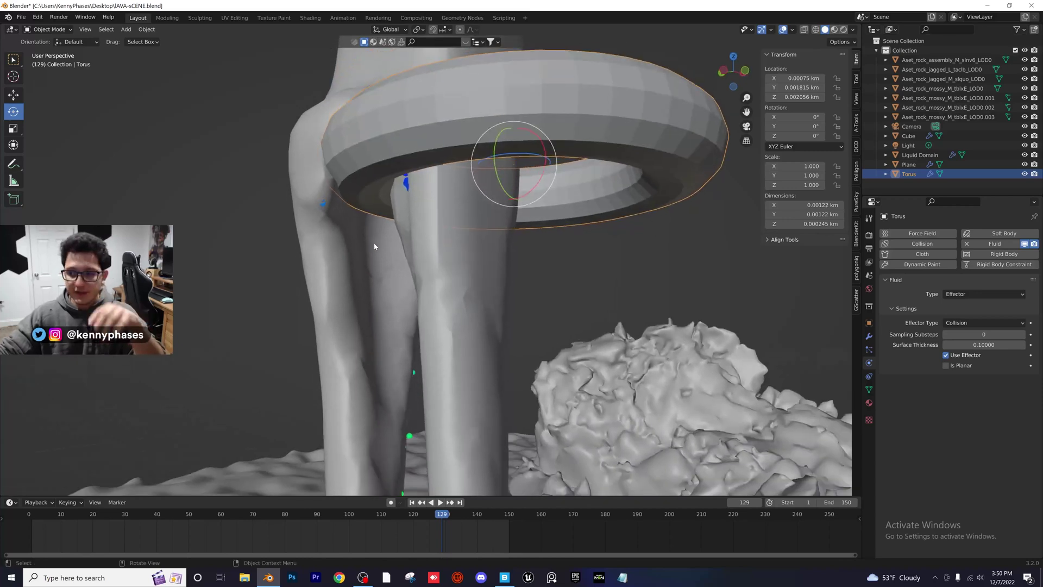
{"action": "middle_click_drag", "start_coordinate": [577, 154], "coordinate": [552, 170]}
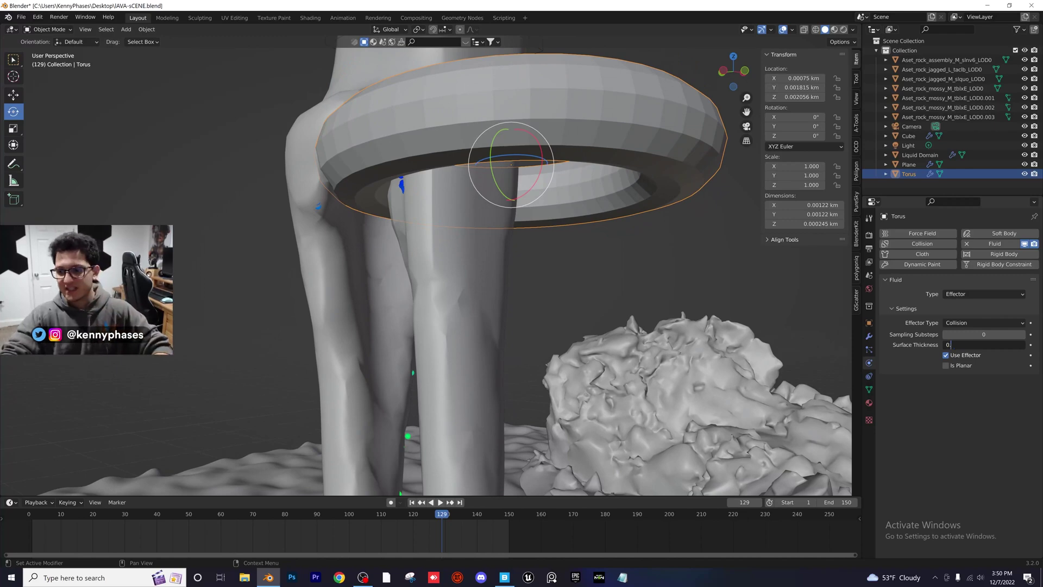
{"action": "key", "text": "ctrl+s"}
- Free the liquid domain's cached simulation and bake all of it again
{"action": "scroll", "coordinate": [473, 305], "scroll_direction": "down", "scroll_amount": 9}
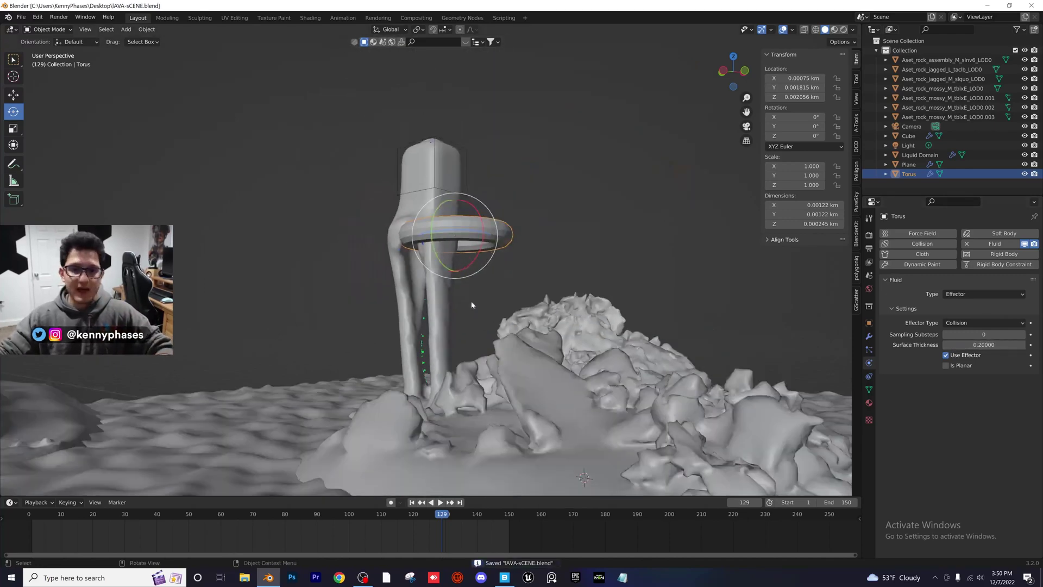
{"action": "left_click", "coordinate": [443, 293]}
{"action": "scroll", "coordinate": [443, 288], "scroll_direction": "up", "scroll_amount": 4}
{"action": "middle_click_drag", "start_coordinate": [442, 282], "coordinate": [481, 250]}
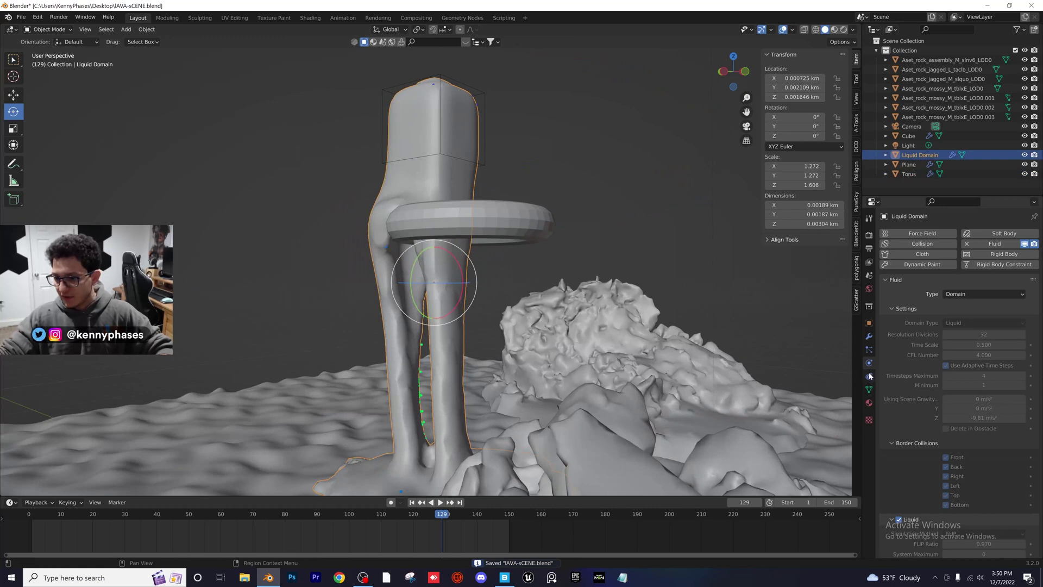
{"action": "scroll", "coordinate": [937, 453], "scroll_direction": "down", "scroll_amount": 15}
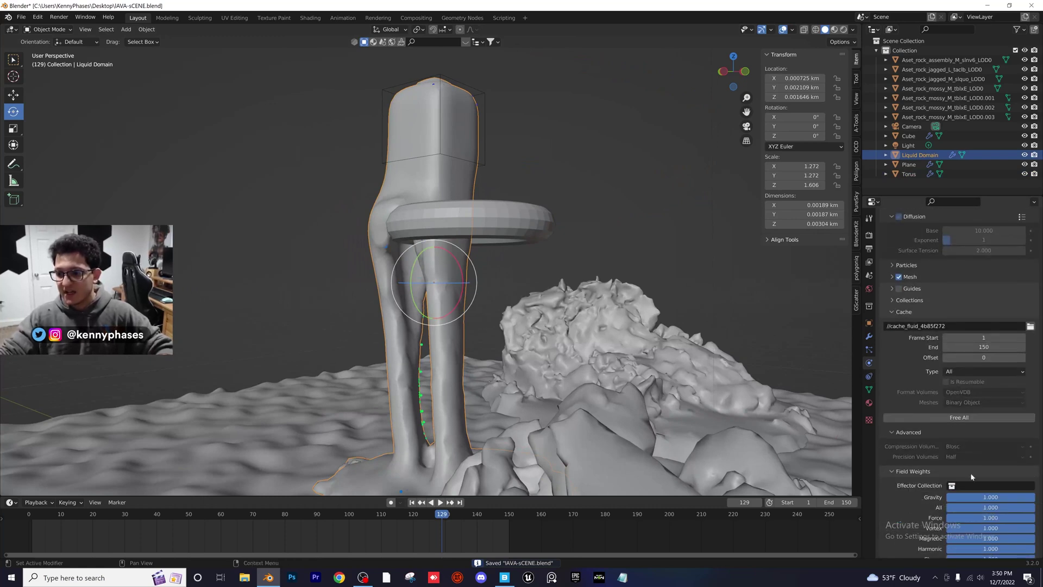
{"action": "left_click", "coordinate": [952, 418]}
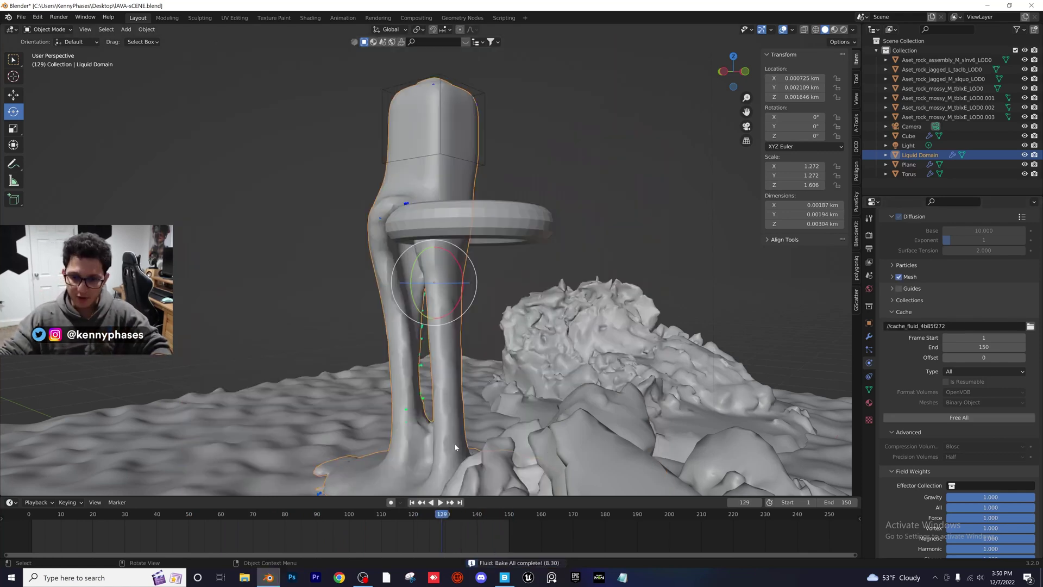
- Scrub and play the rebaked simulation to examine the liquid mesh splitting over the torus and pooling on the ground
{"action": "left_click_drag", "start_coordinate": [99, 521], "coordinate": [328, 534]}
{"action": "scroll", "coordinate": [434, 217], "scroll_direction": "up", "scroll_amount": 4}
{"action": "middle_click_drag", "start_coordinate": [433, 216], "coordinate": [528, 248]}
{"action": "scroll", "coordinate": [415, 263], "scroll_direction": "up", "scroll_amount": 10}
{"action": "scroll", "coordinate": [473, 263], "scroll_direction": "down", "scroll_amount": 10}
{"action": "key", "text": "space"}
{"action": "key", "text": "space"}
- Move the large jagged rock beside the liquid about -0.000846 km along Y in the camera view, clearing it from the pool
{"action": "left_click", "coordinate": [522, 278]}
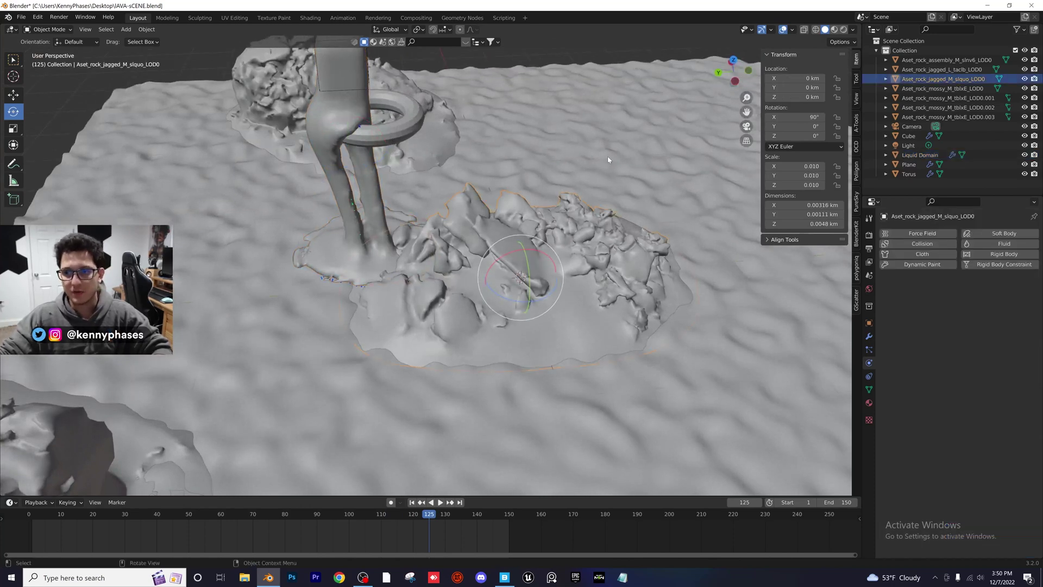
{"action": "middle_click_drag", "start_coordinate": [611, 249], "coordinate": [495, 240]}
{"action": "key", "text": "KP_0"}
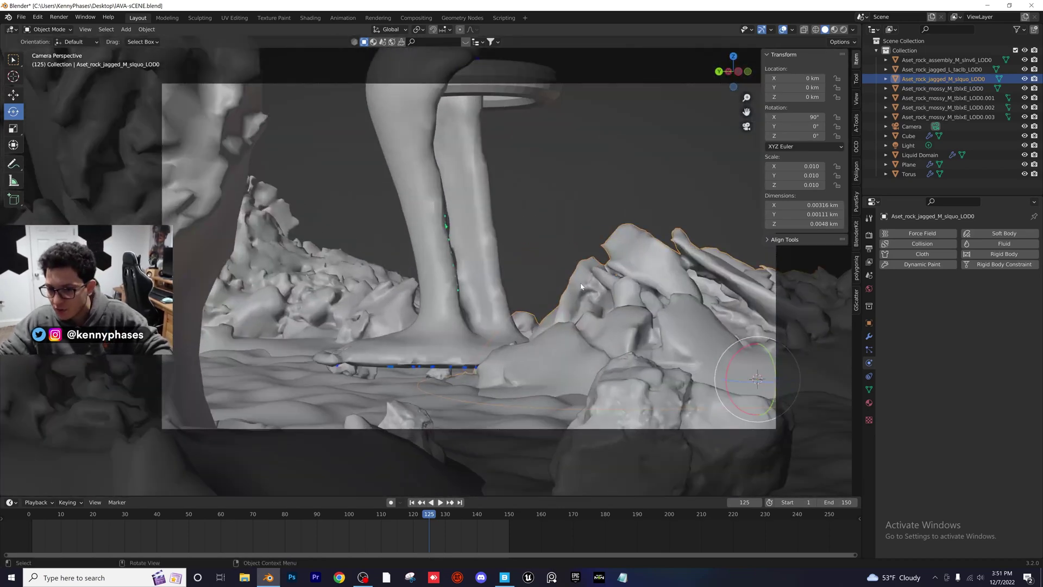
{"action": "key", "text": "g"}
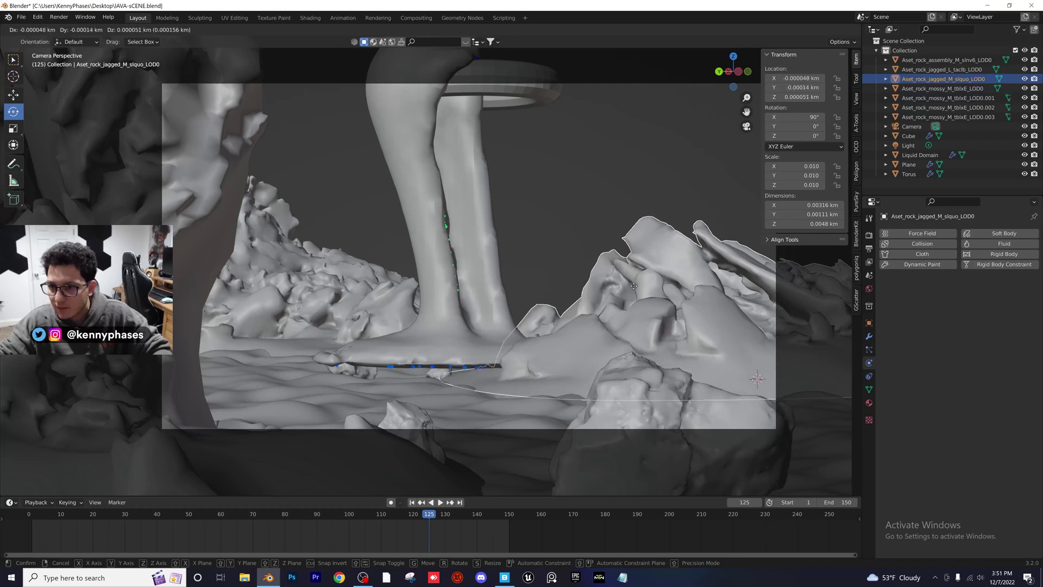
{"action": "key", "text": "y"}
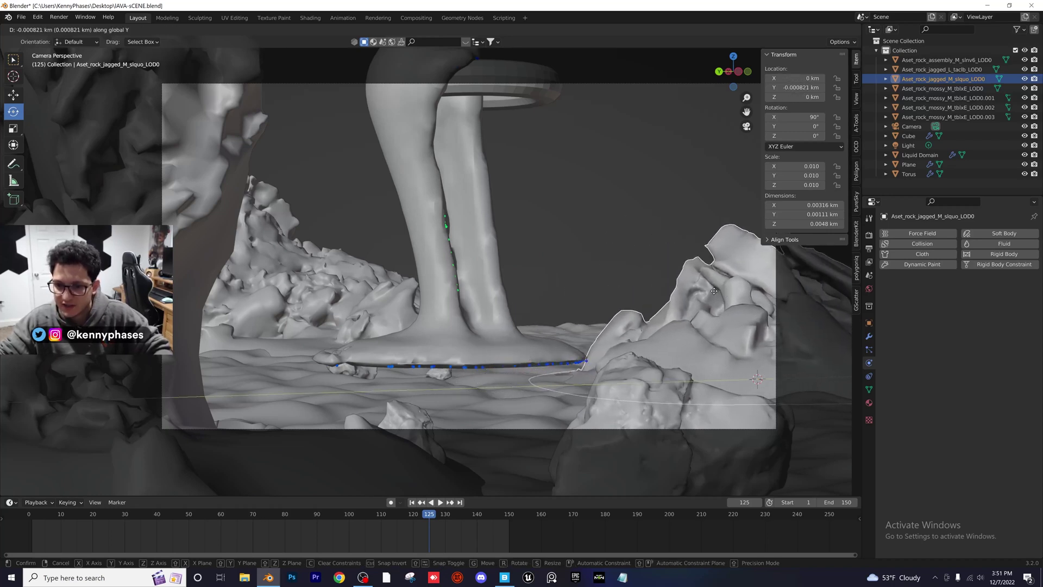
{"action": "left_click", "coordinate": [716, 291]}
- Deselect the rock, switch the camera view to rendered shading, and save the file
{"action": "left_click", "coordinate": [599, 287]}
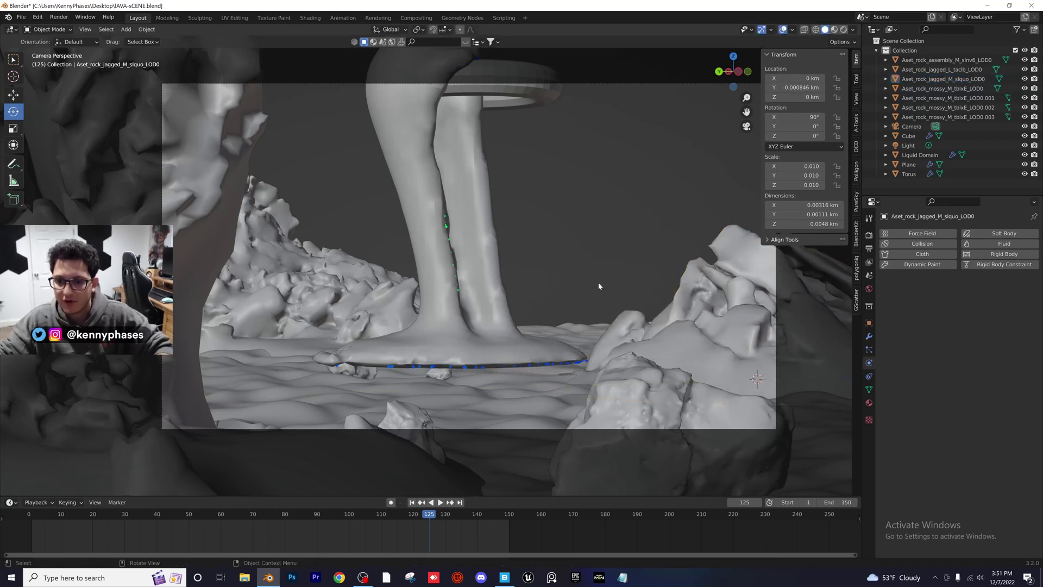
{"action": "key", "text": "shift+z"}
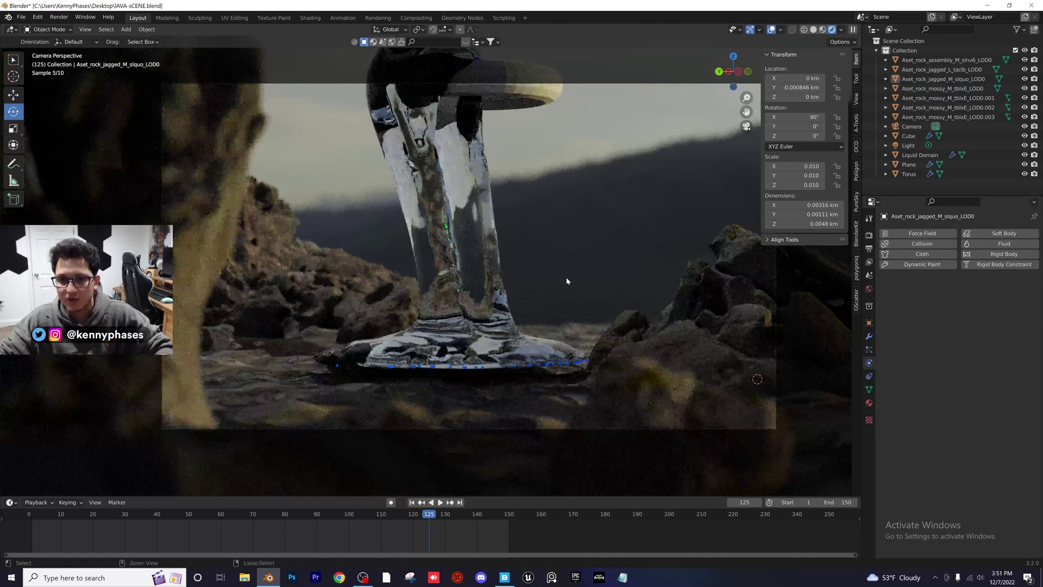
{"action": "key", "text": "ctrl+s"}
- Select the liquid domain in the rendered scene and open its material settings
{"action": "mouse_move", "coordinate": [536, 244]}
{"action": "middle_mouse_down"}
{"action": "mouse_move", "coordinate": [552, 276]}
{"action": "mouse_move", "coordinate": [619, 268]}
{"action": "mouse_move", "coordinate": [531, 244]}
{"action": "mouse_move", "coordinate": [425, 237]}
{"action": "mouse_move", "coordinate": [461, 246]}
{"action": "mouse_move", "coordinate": [484, 214]}
{"action": "middle_mouse_up"}
{"action": "left_click", "coordinate": [462, 246]}
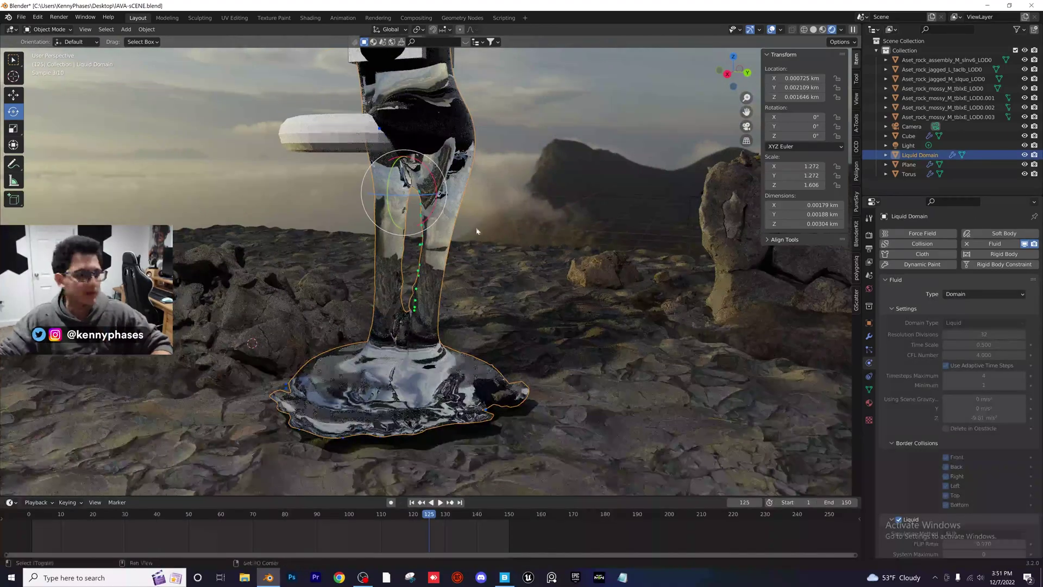
{"action": "mouse_move", "coordinate": [483, 262]}
{"action": "middle_mouse_down", "text": "shift"}
{"action": "mouse_move", "coordinate": [488, 293]}
{"action": "mouse_move", "coordinate": [488, 279]}
{"action": "mouse_move", "coordinate": [439, 277]}
{"action": "middle_mouse_up", "text": "shift"}
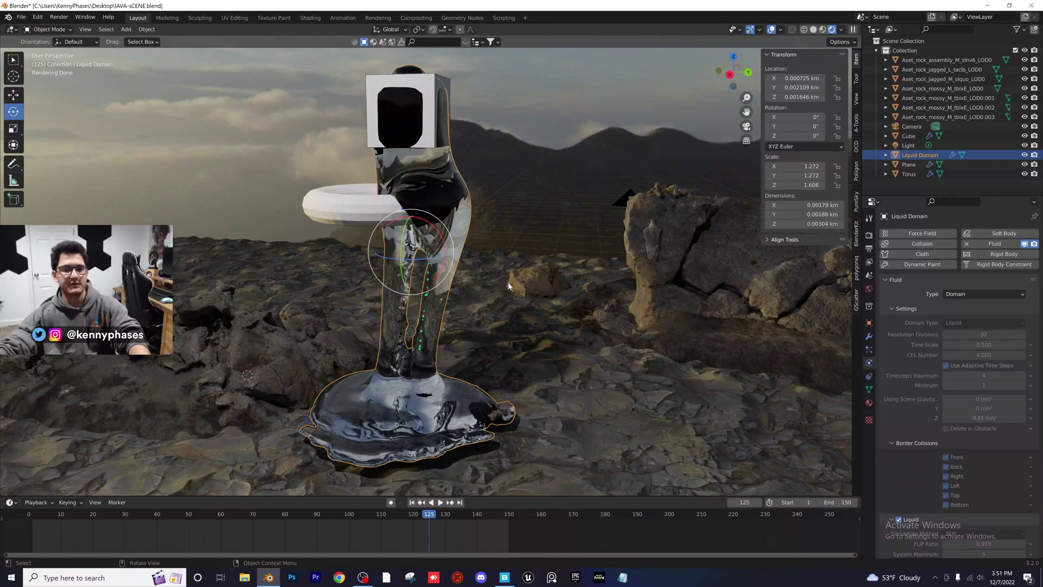
{"action": "left_click", "coordinate": [869, 403]}
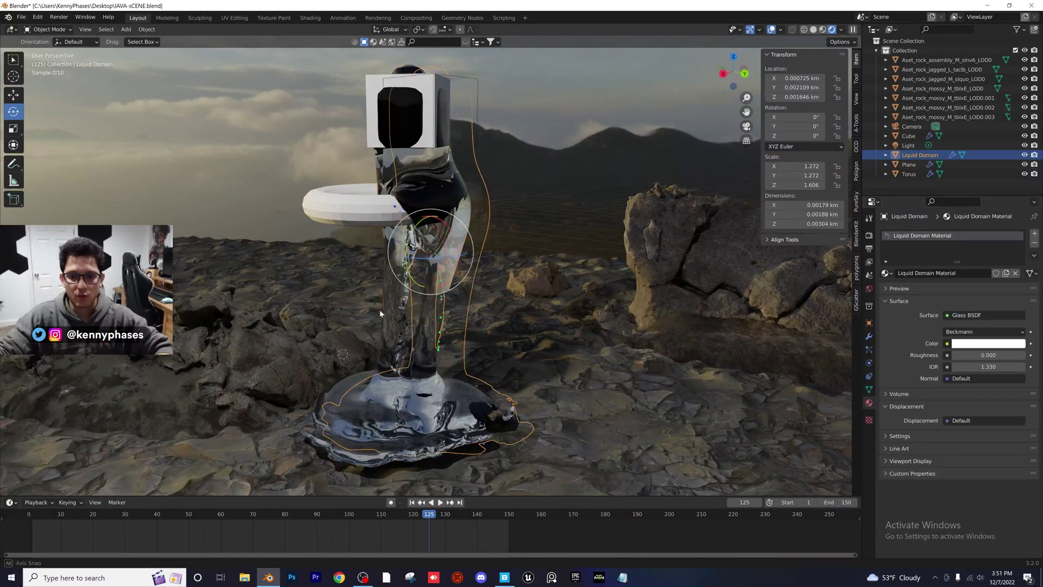
- Play the liquid animation in rendered shading to review how the glass material looks in motion
{"action": "middle_click_drag", "start_coordinate": [379, 308], "coordinate": [442, 321]}
{"action": "key", "text": "space"}
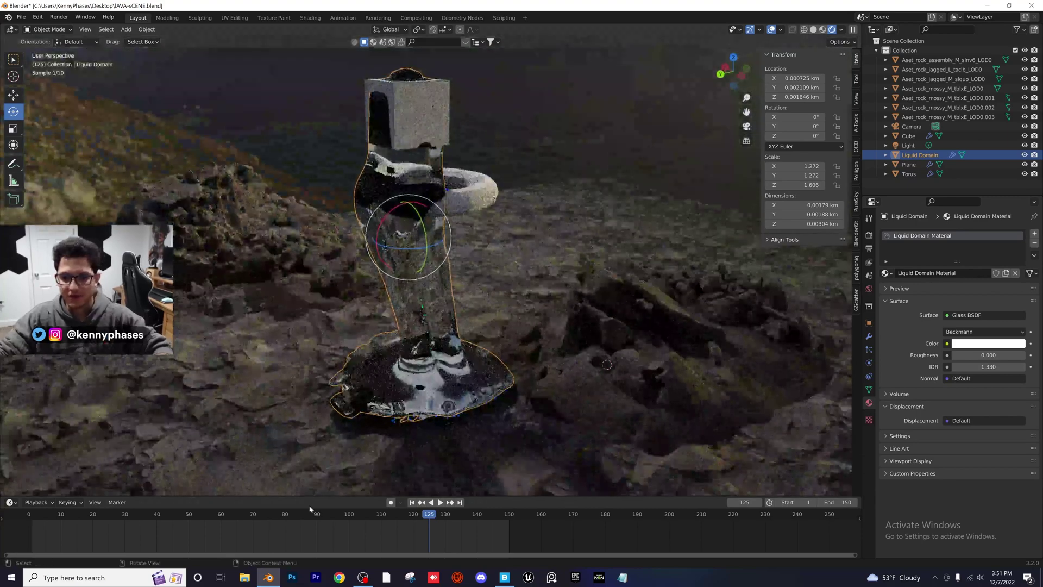
{"action": "left_click", "coordinate": [129, 519]}
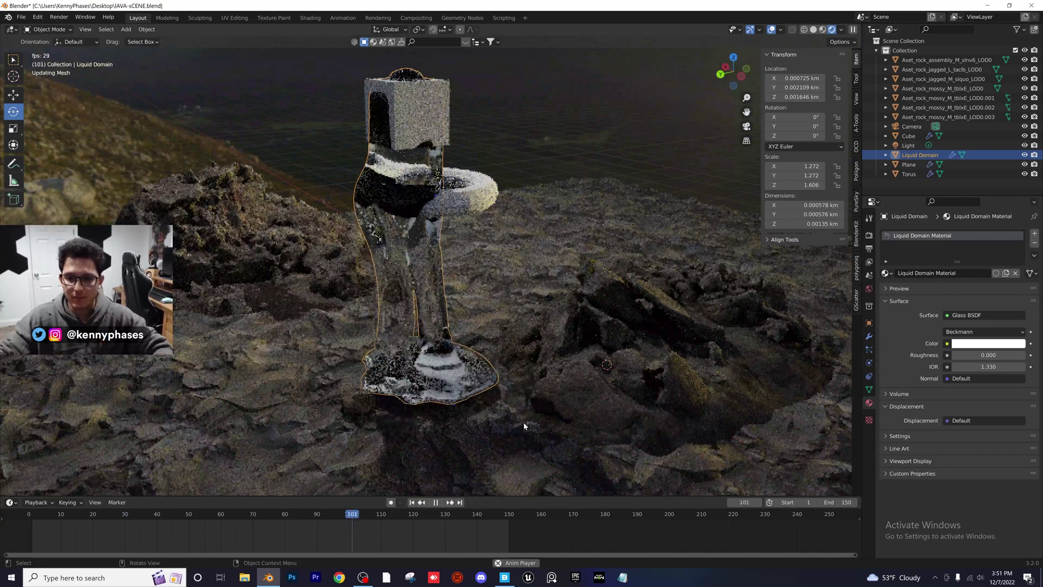
{"action": "key", "text": "space"}
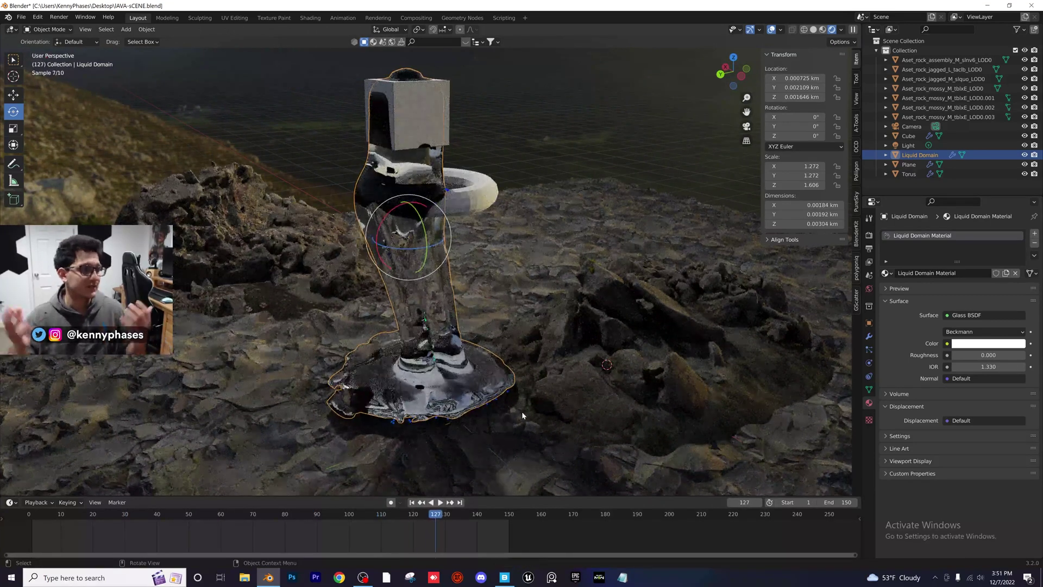
- Return the viewport to solid shading and free all baked data of the liquid domain
{"action": "left_click", "coordinate": [813, 29]}
{"action": "mouse_move", "coordinate": [598, 190]}
{"action": "middle_mouse_down"}
{"action": "mouse_move", "coordinate": [522, 268]}
{"action": "mouse_move", "coordinate": [458, 208]}
{"action": "middle_mouse_up"}
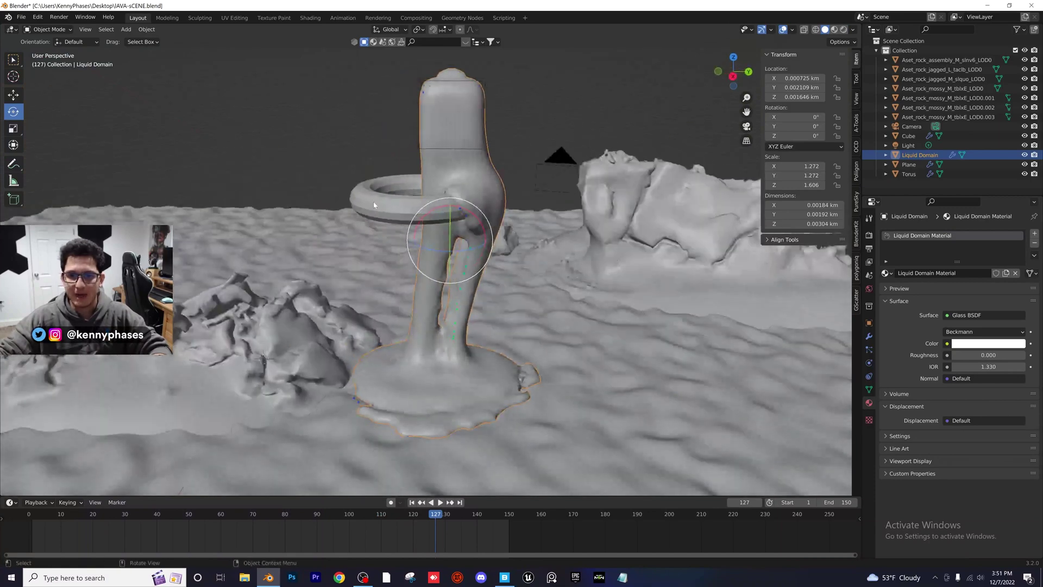
{"action": "left_click", "coordinate": [869, 336]}
{"action": "left_click", "coordinate": [869, 363]}
{"action": "scroll", "coordinate": [931, 481], "scroll_direction": "down", "scroll_amount": 15}
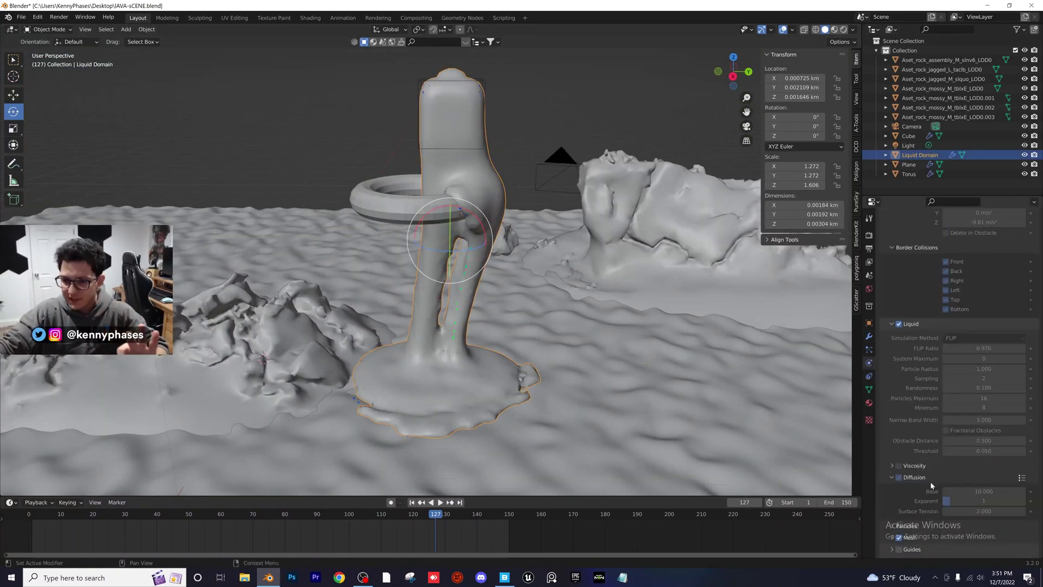
{"action": "scroll", "coordinate": [915, 469], "scroll_direction": "down", "scroll_amount": 5}
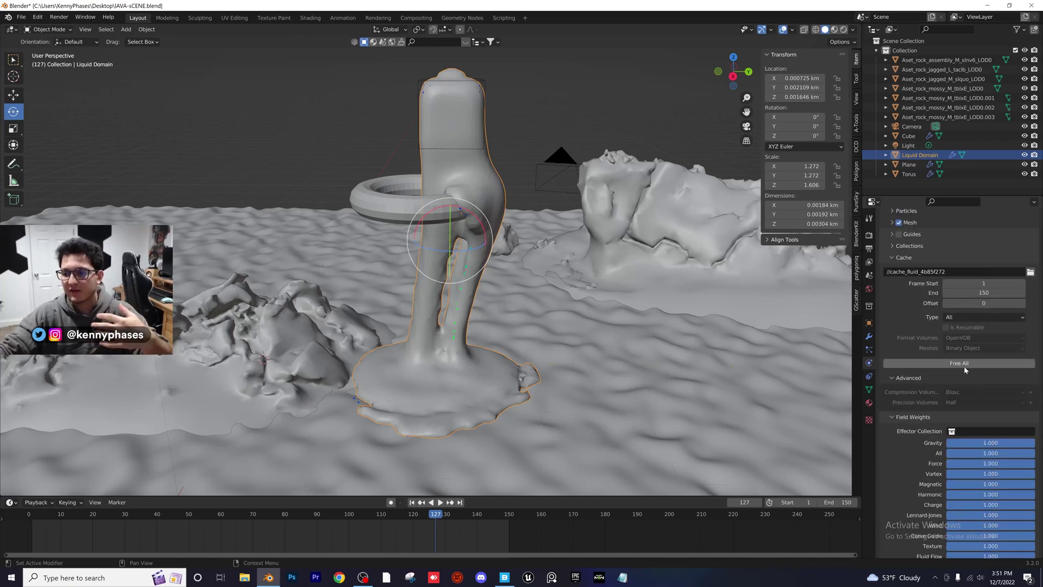
{"action": "left_click", "coordinate": [964, 366]}
- Switch the viewport to wireframe shading, save the file, and select the torus inside the liquid domain
{"action": "left_click", "coordinate": [815, 30]}
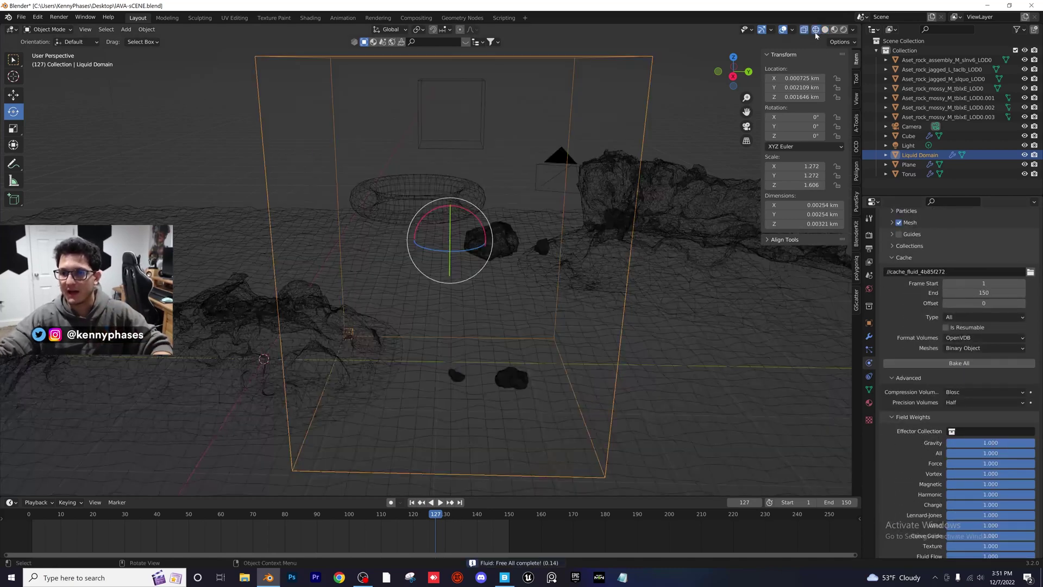
{"action": "left_click", "coordinate": [733, 76]}
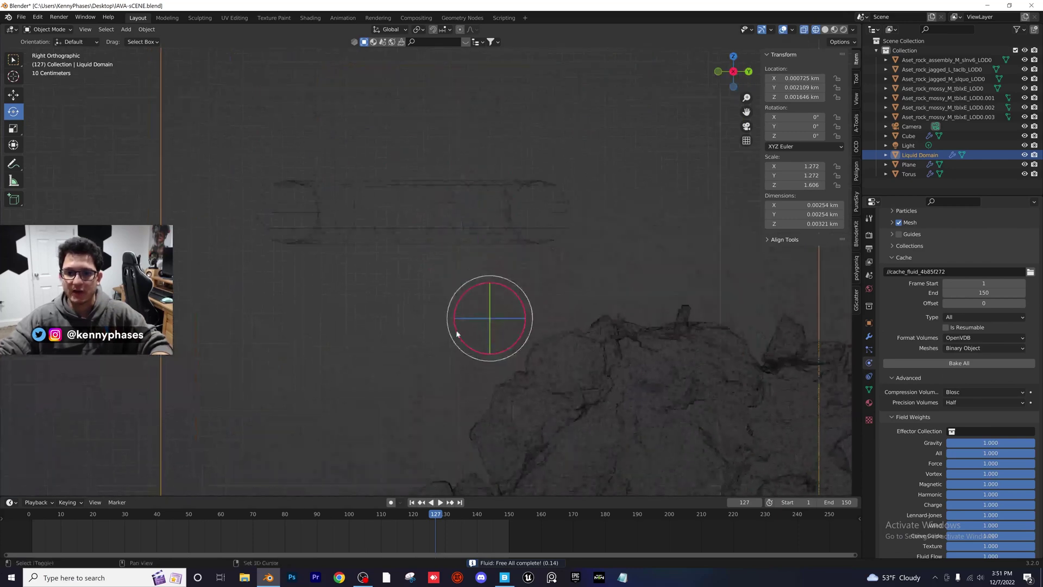
{"action": "key", "text": "ctrl+s"}
{"action": "left_click", "coordinate": [432, 224]}
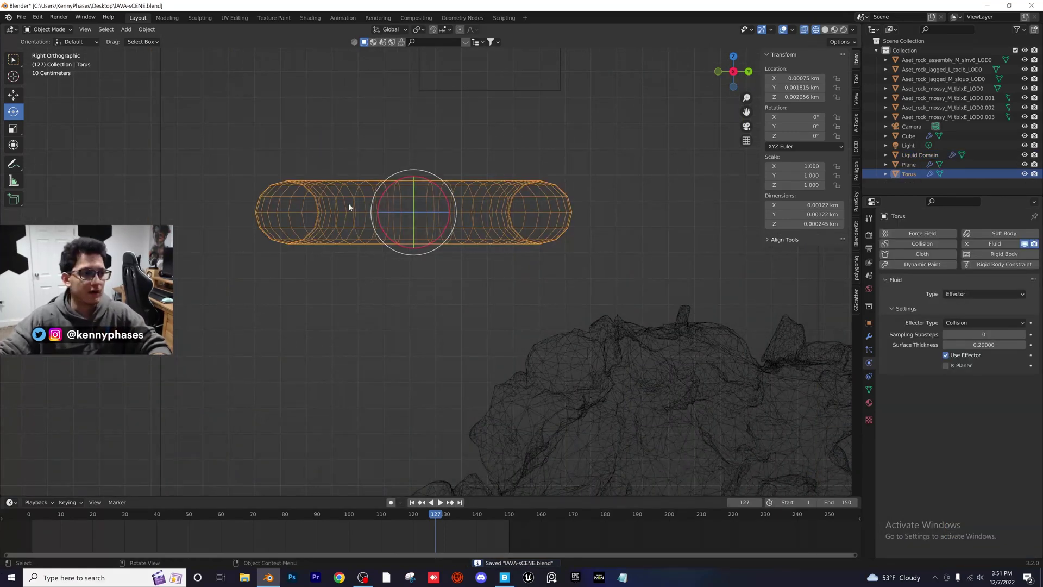
{"action": "middle_click_drag", "start_coordinate": [380, 212], "coordinate": [821, 268]}
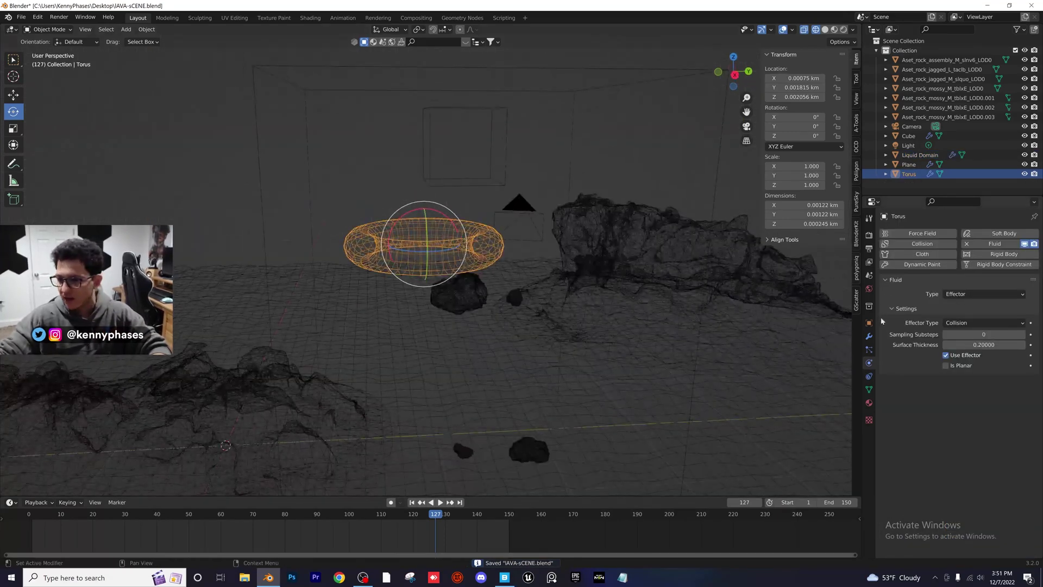
- Add a Subdivision Surface modifier with viewport level 2 to the torus, shade it smooth, and save the file
{"action": "left_click", "coordinate": [869, 336]}
{"action": "left_click", "coordinate": [918, 234]}
{"action": "left_click", "coordinate": [848, 404]}
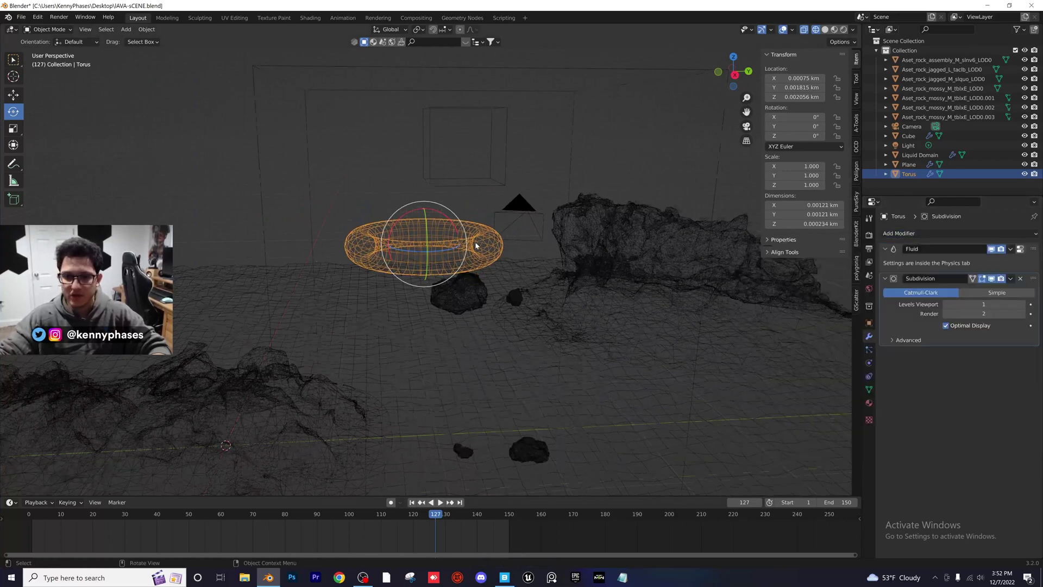
{"action": "scroll", "coordinate": [476, 245], "scroll_direction": "up", "scroll_amount": 3}
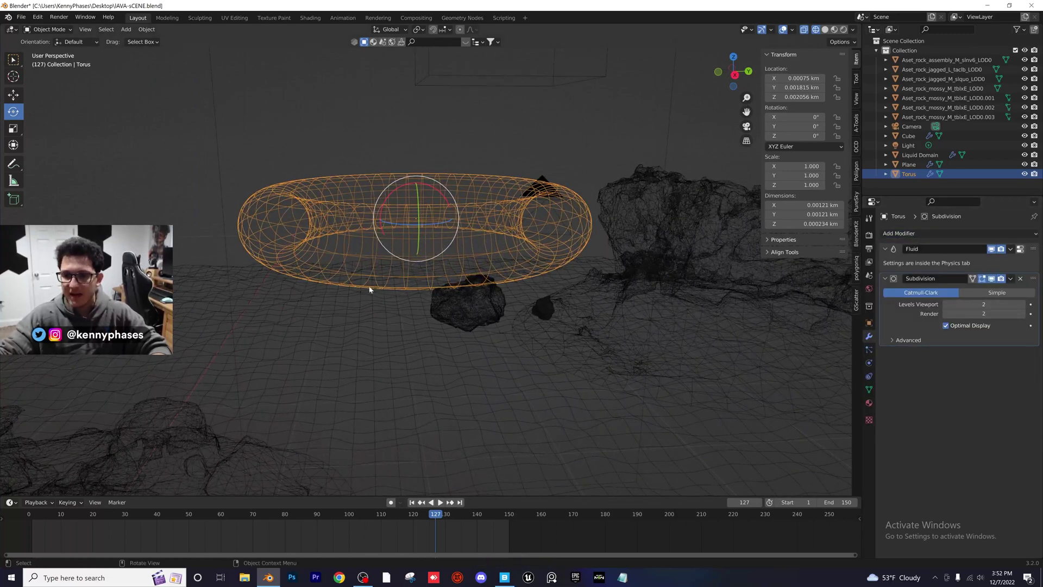
{"action": "right_click", "coordinate": [512, 233]}
{"action": "left_click", "coordinate": [512, 233]}
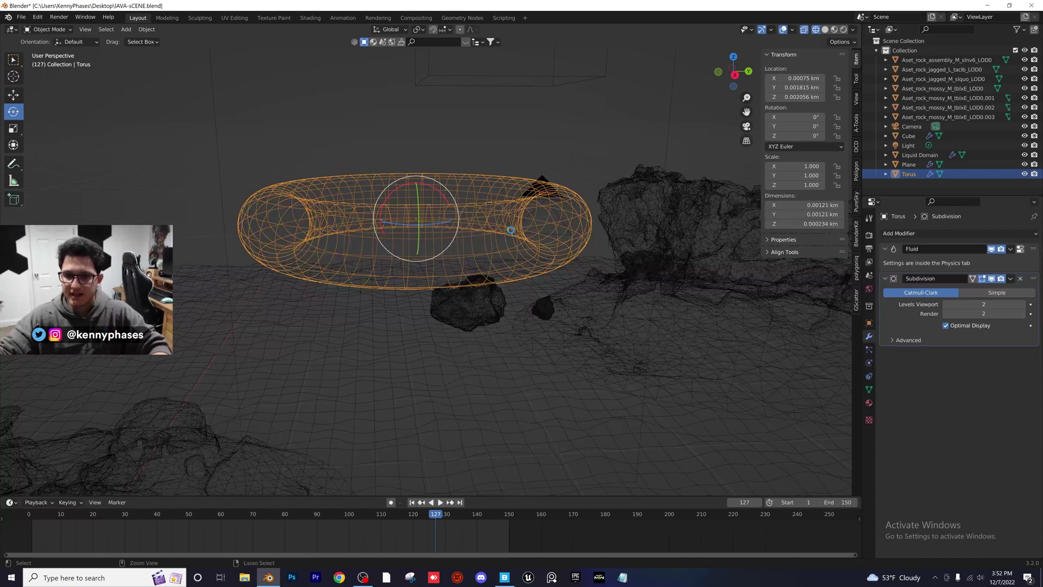
{"action": "key", "text": "ctrl+s"}
- Preview the torus in solid and rendered shading, and return the viewport to wireframe
{"action": "left_click", "coordinate": [826, 30]}
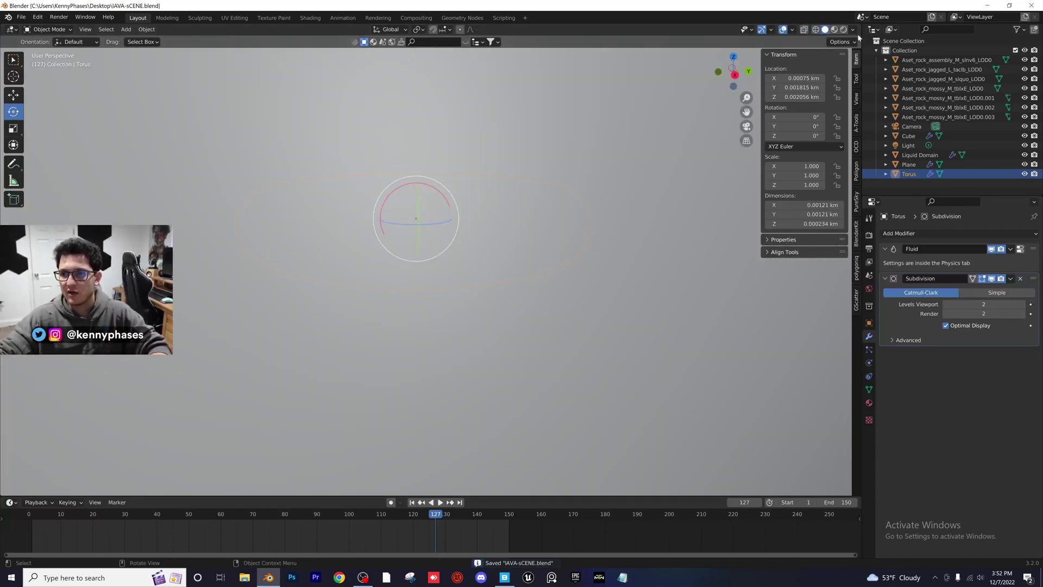
{"action": "left_click", "coordinate": [843, 29]}
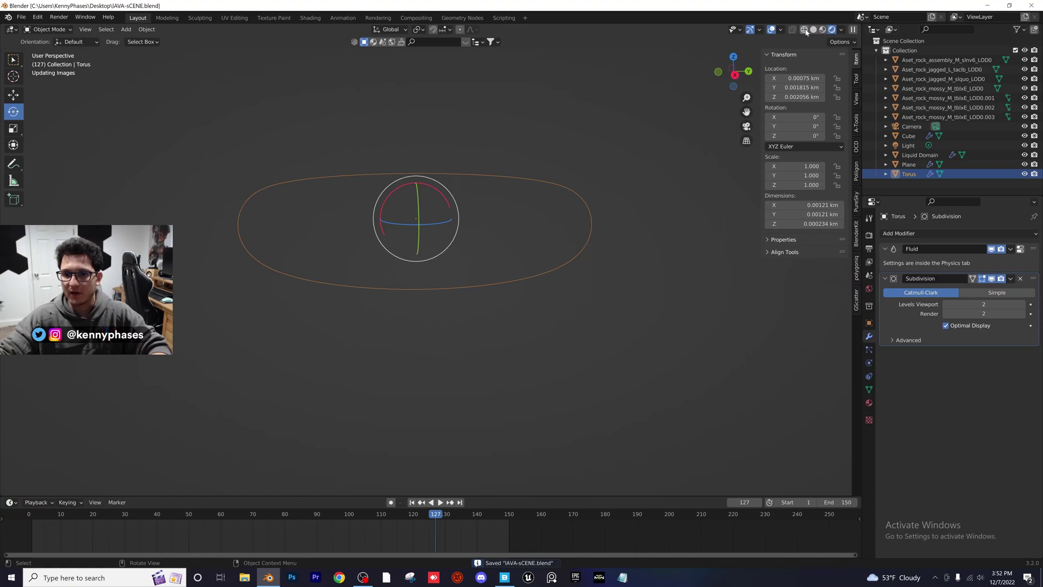
{"action": "left_click", "coordinate": [805, 30]}
{"action": "middle_click_drag", "start_coordinate": [544, 216], "coordinate": [469, 241]}
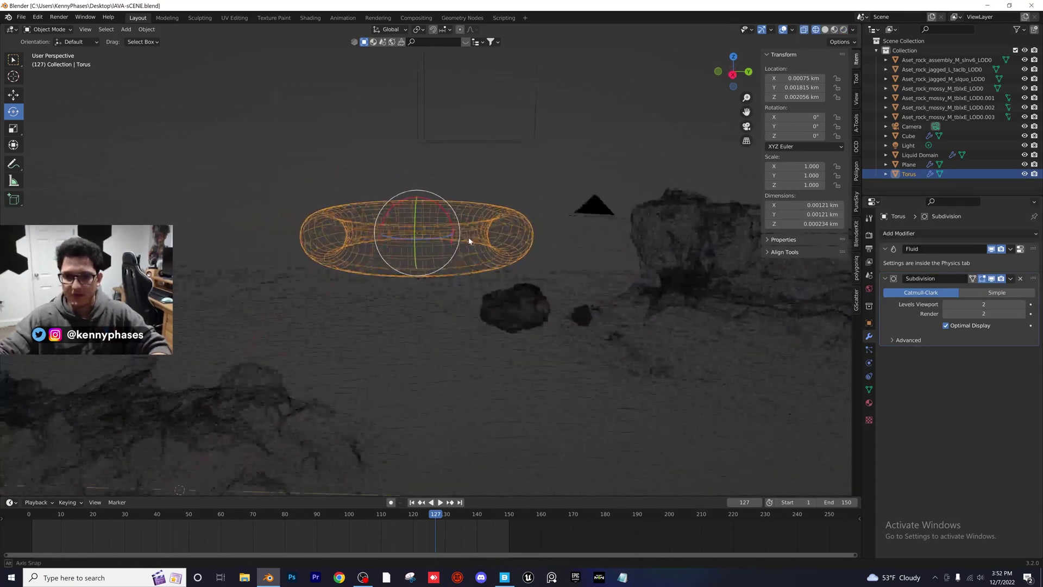
- Insert a rotation keyframe for the torus at frame 1
{"action": "left_click", "coordinate": [39, 519]}
{"action": "key", "text": "space"}
{"action": "key", "text": "space"}
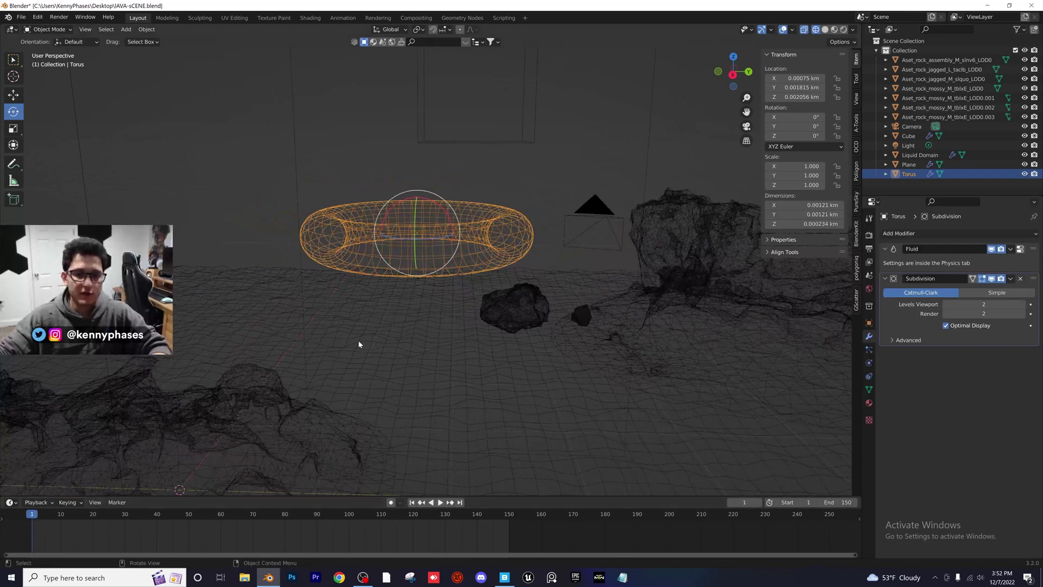
{"action": "key", "text": "i"}
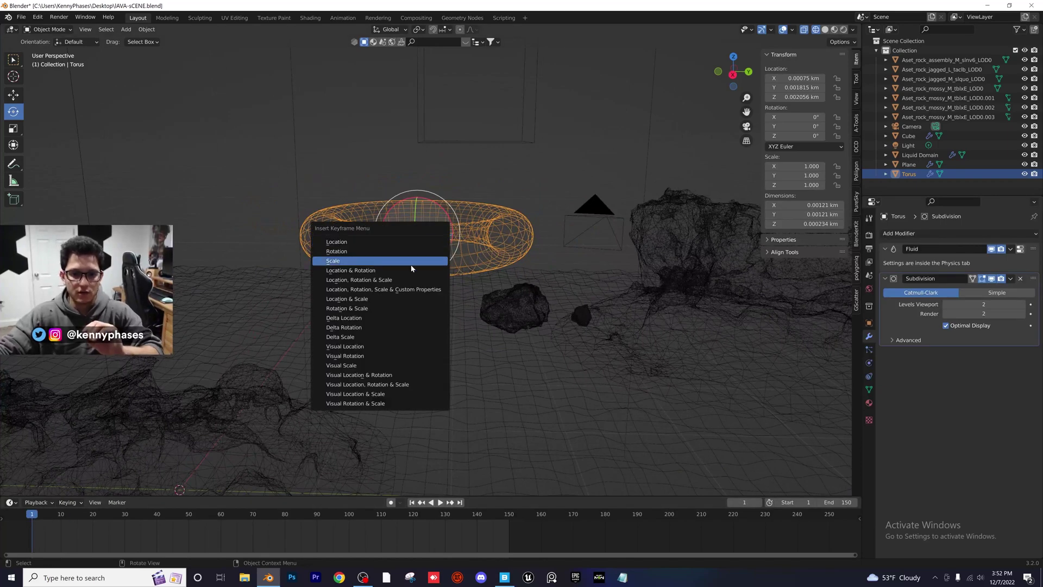
{"action": "left_click", "coordinate": [403, 252]}
- Keyframe the torus's Y rotation at 360° on frame 150 and play back the spin
{"action": "left_click", "coordinate": [326, 517]}
{"action": "key", "text": "space"}
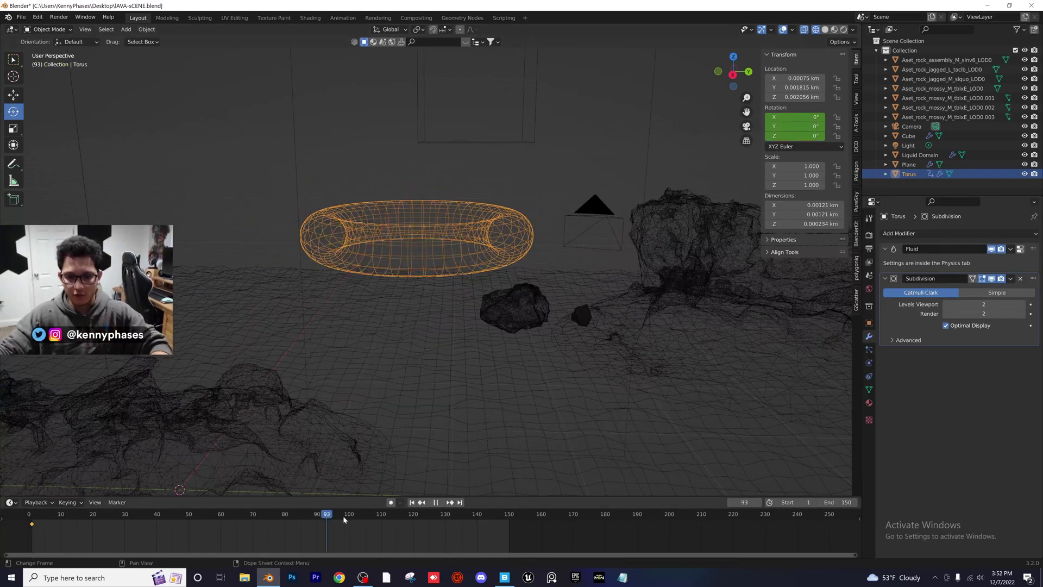
{"action": "key", "text": "space"}
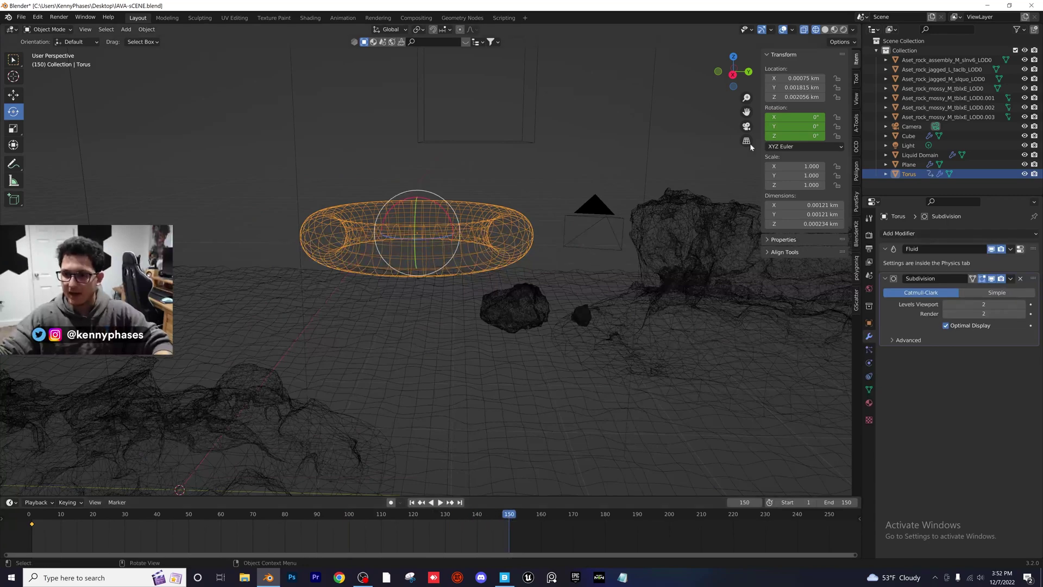
{"action": "left_click_drag", "start_coordinate": [787, 137], "coordinate": [690, 126]}
{"action": "key", "text": "ctrl+z"}
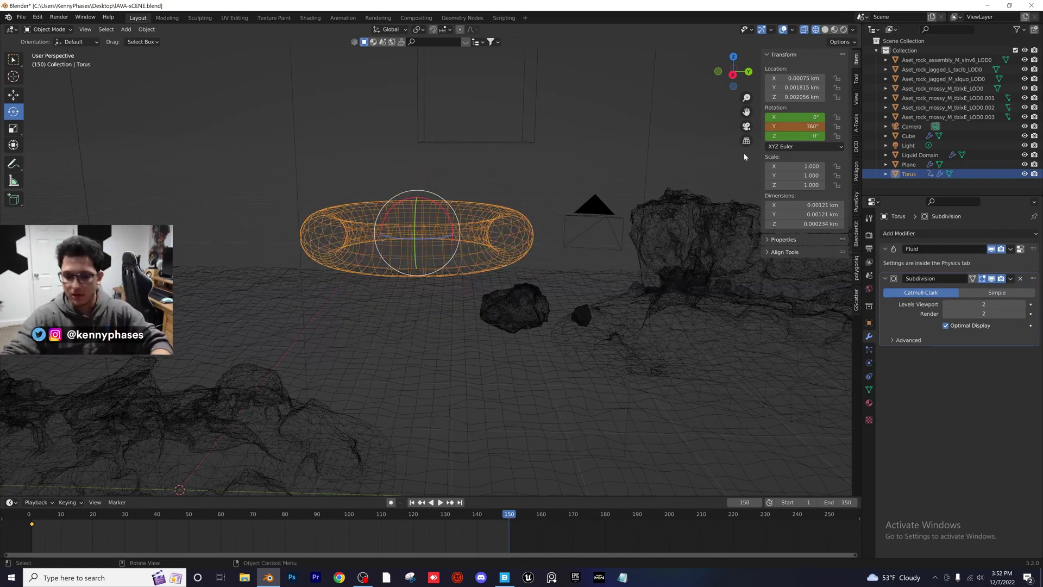
{"action": "key", "text": "space"}
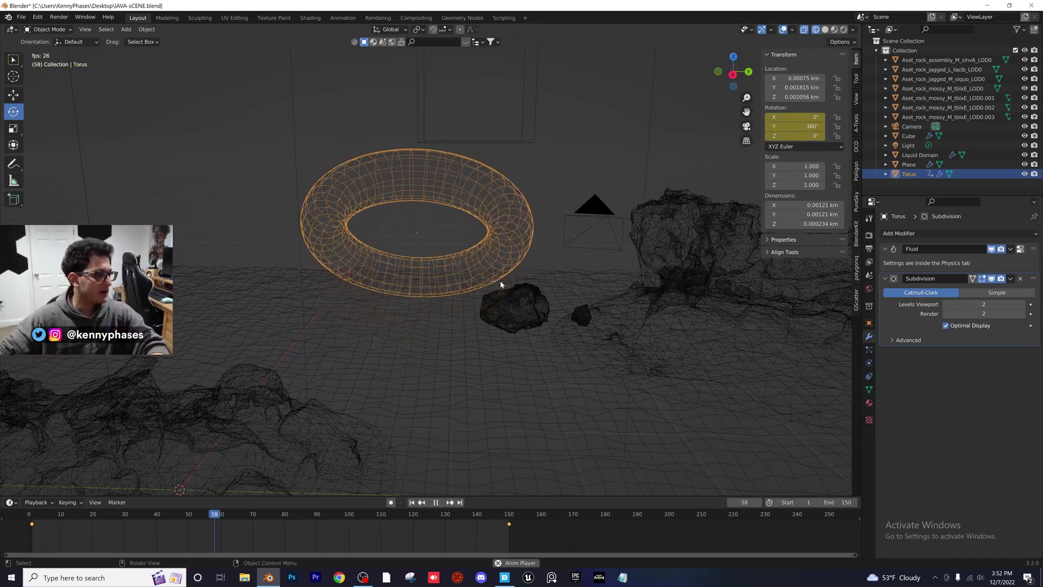
{"action": "key", "text": "space"}
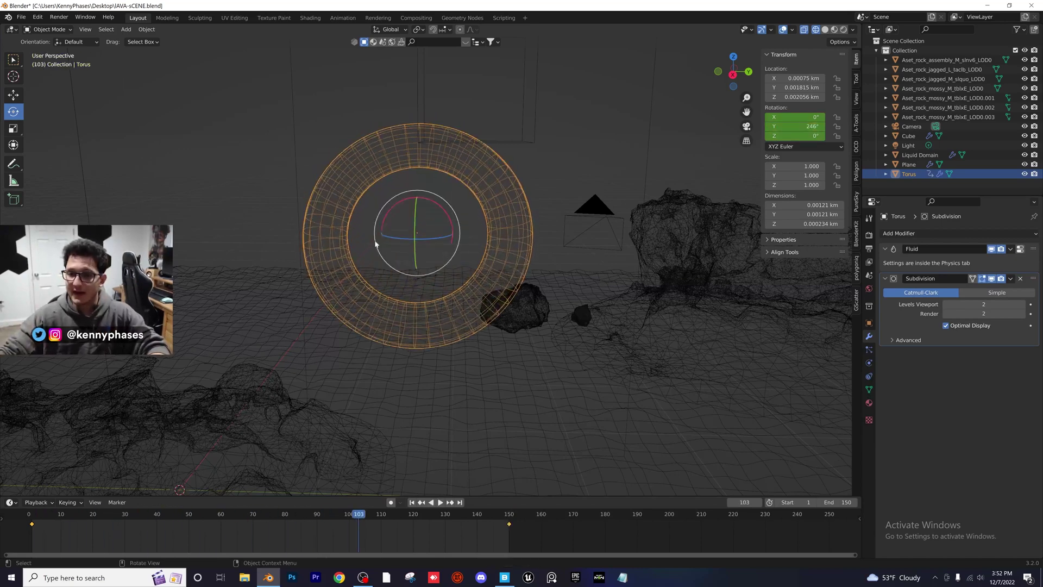
- Save the file, select the liquid domain, and bake all of its fluid data with the rotating torus
{"action": "scroll", "coordinate": [455, 201], "scroll_direction": "down", "scroll_amount": 4}
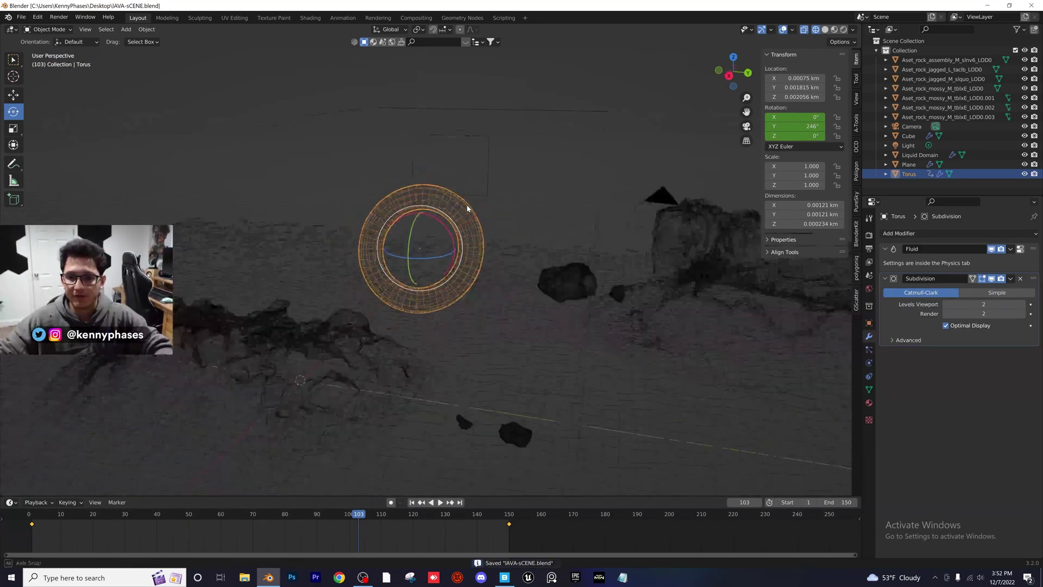
{"action": "left_click", "coordinate": [513, 128]}
{"action": "left_click", "coordinate": [519, 109]}
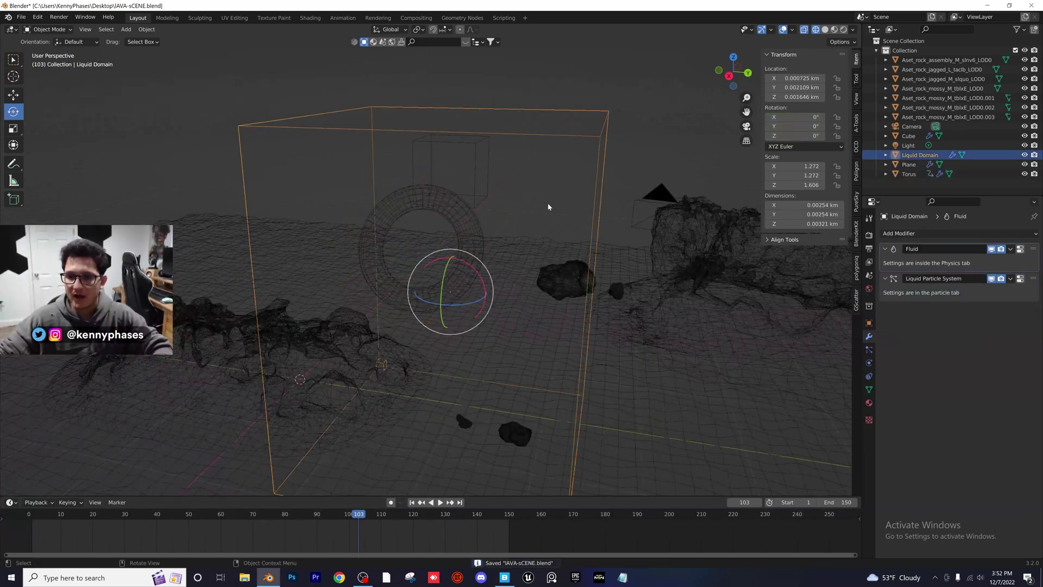
{"action": "scroll", "coordinate": [958, 389], "scroll_direction": "down", "scroll_amount": 20}
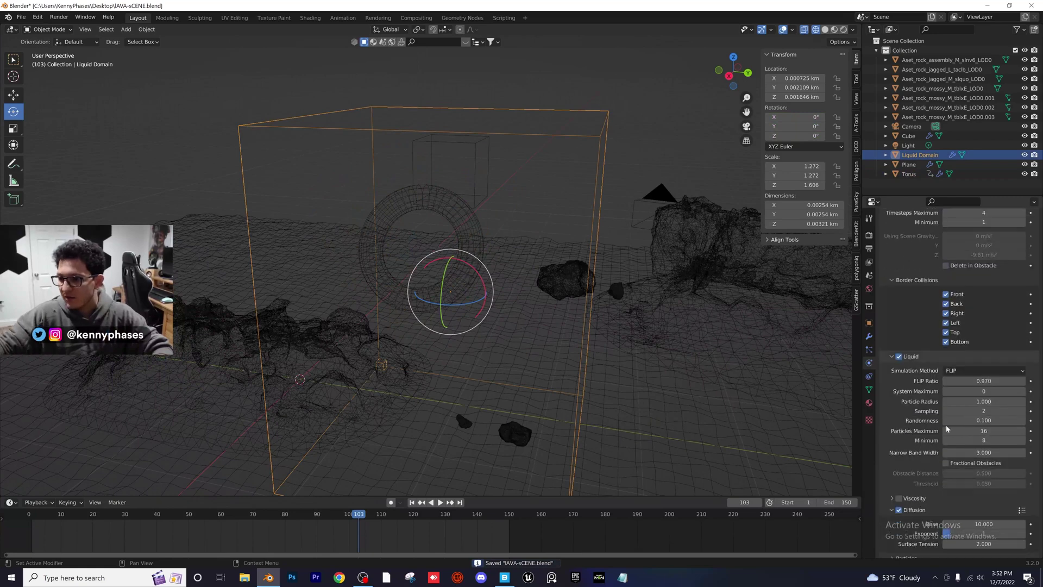
{"action": "left_click", "coordinate": [970, 439]}
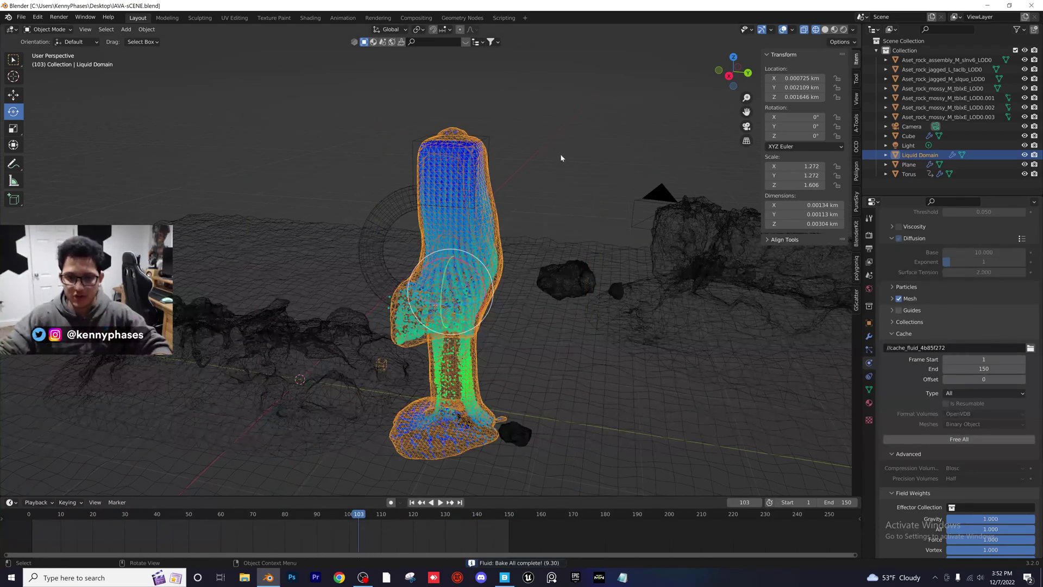
- Play the baked liquid in solid shading from the start and inspect how it flows around the rotating torus
{"action": "left_click", "coordinate": [561, 158]}
{"action": "left_click", "coordinate": [30, 515]}
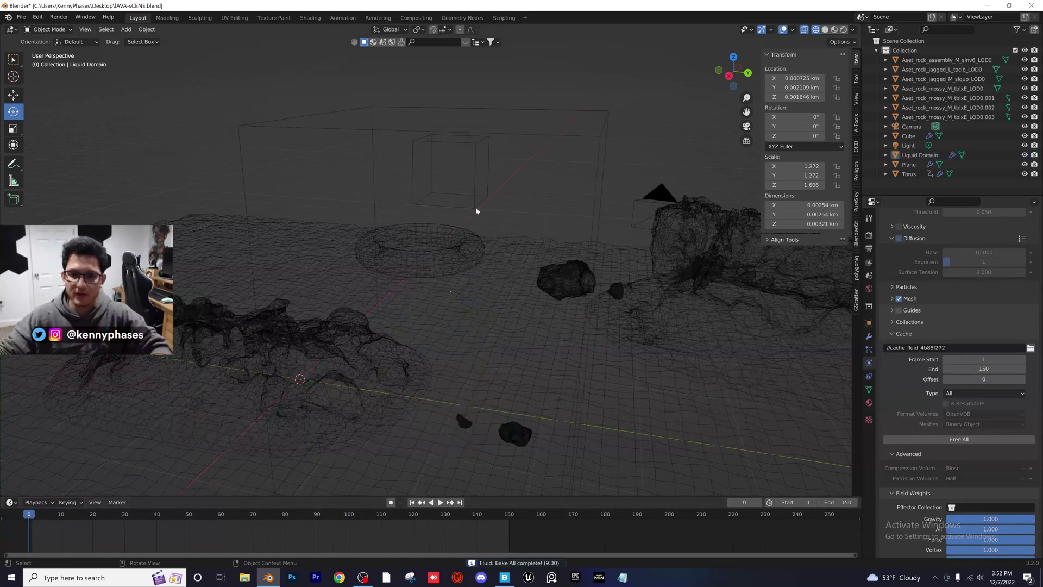
{"action": "left_click", "coordinate": [825, 30]}
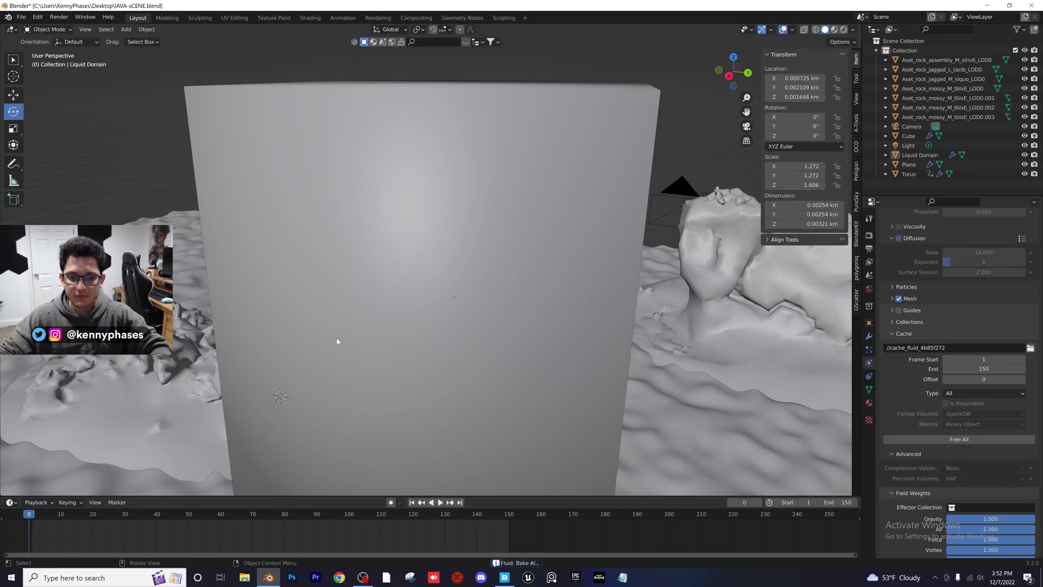
{"action": "key", "text": "space"}
{"action": "key", "text": "space"}
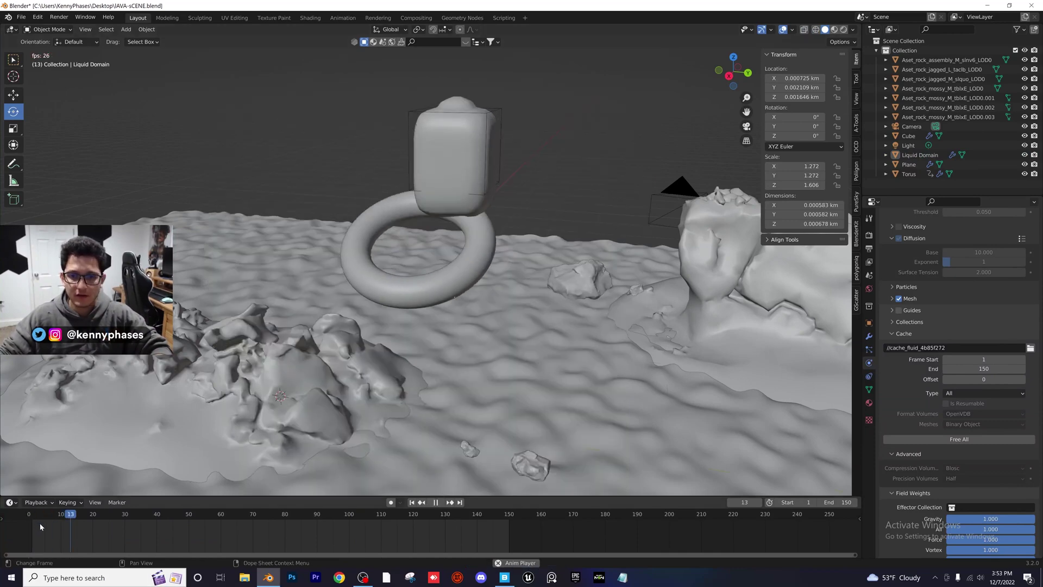
{"action": "middle_click_drag", "start_coordinate": [375, 221], "coordinate": [608, 246]}
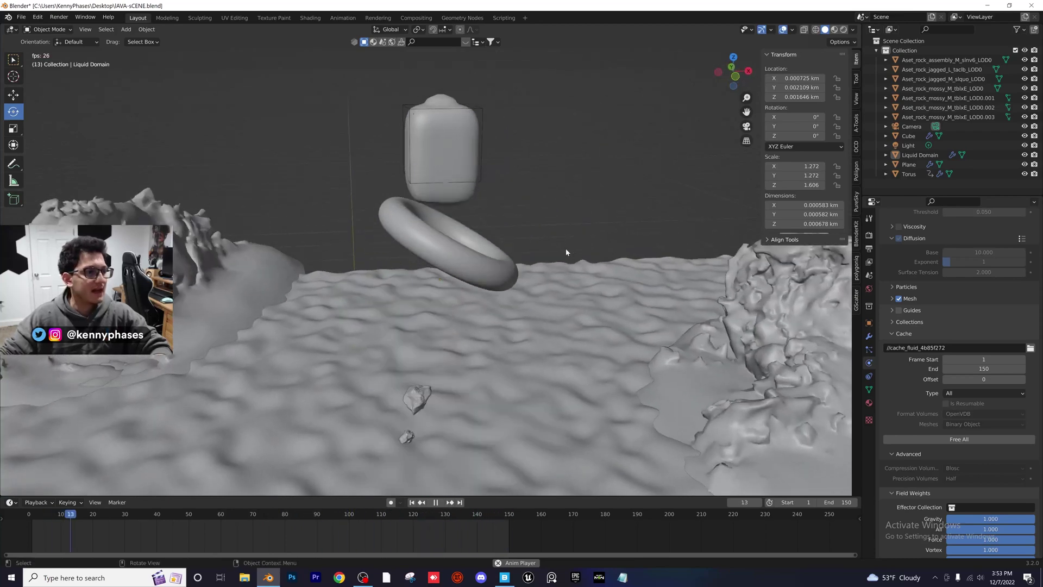
{"action": "key", "text": "space"}
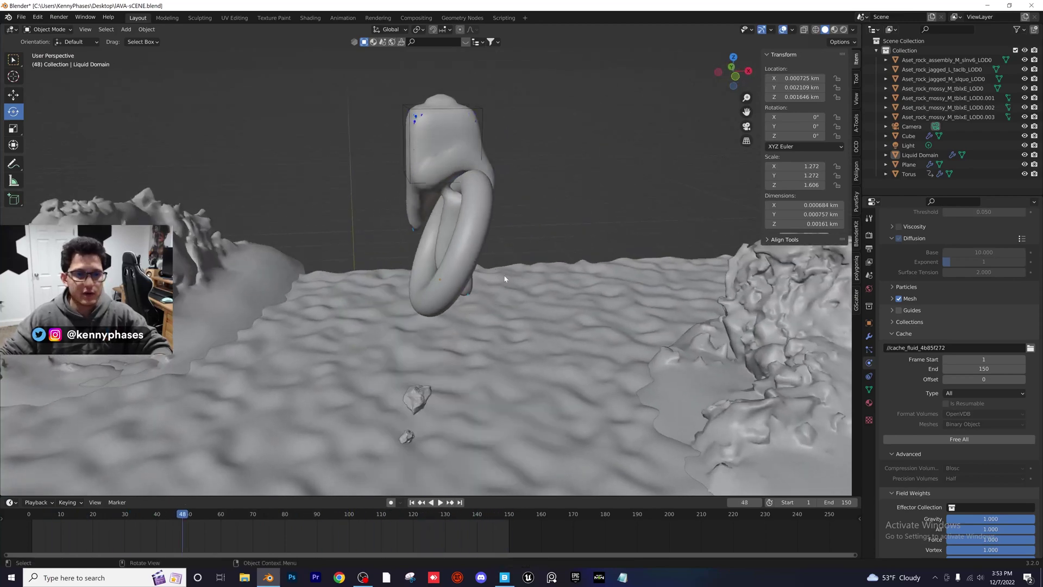
{"action": "middle_click_drag", "start_coordinate": [505, 279], "coordinate": [559, 287]}
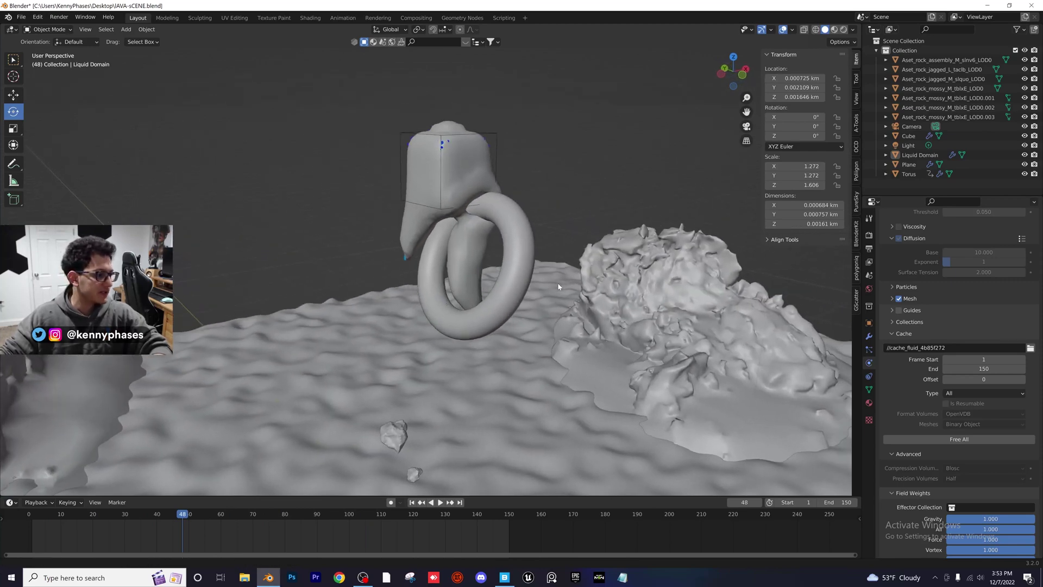
{"action": "scroll", "coordinate": [549, 282], "scroll_direction": "up", "scroll_amount": 3}
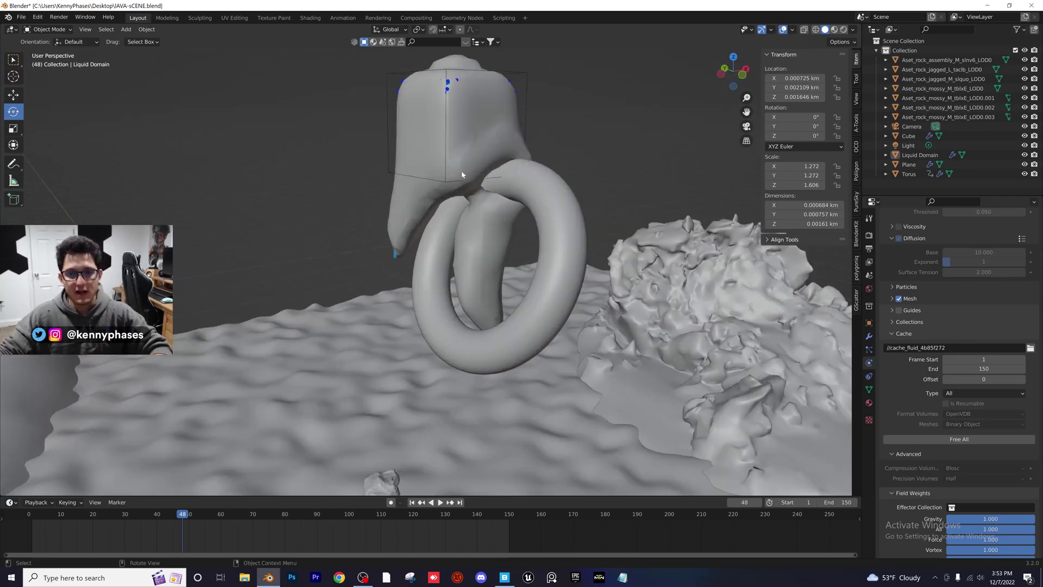
- Free all baked data of the liquid domain and set its resolution divisions to 50
{"action": "left_click", "coordinate": [484, 113]}
{"action": "left_click", "coordinate": [959, 439]}
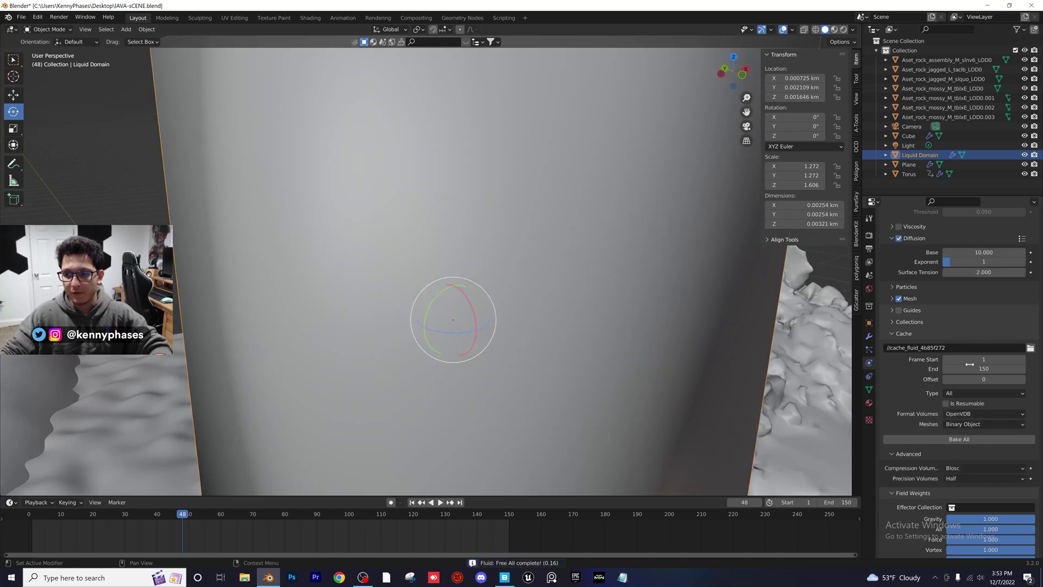
{"action": "scroll", "coordinate": [973, 326], "scroll_direction": "up", "scroll_amount": 8}
{"action": "scroll", "coordinate": [974, 312], "scroll_direction": "up", "scroll_amount": 8}
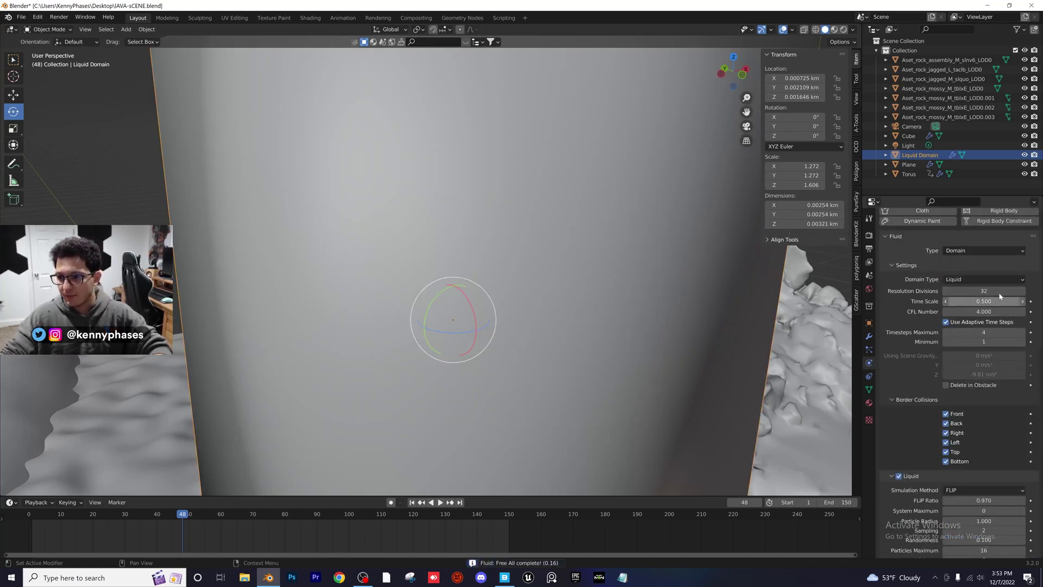
{"action": "double_click", "coordinate": [984, 291]}
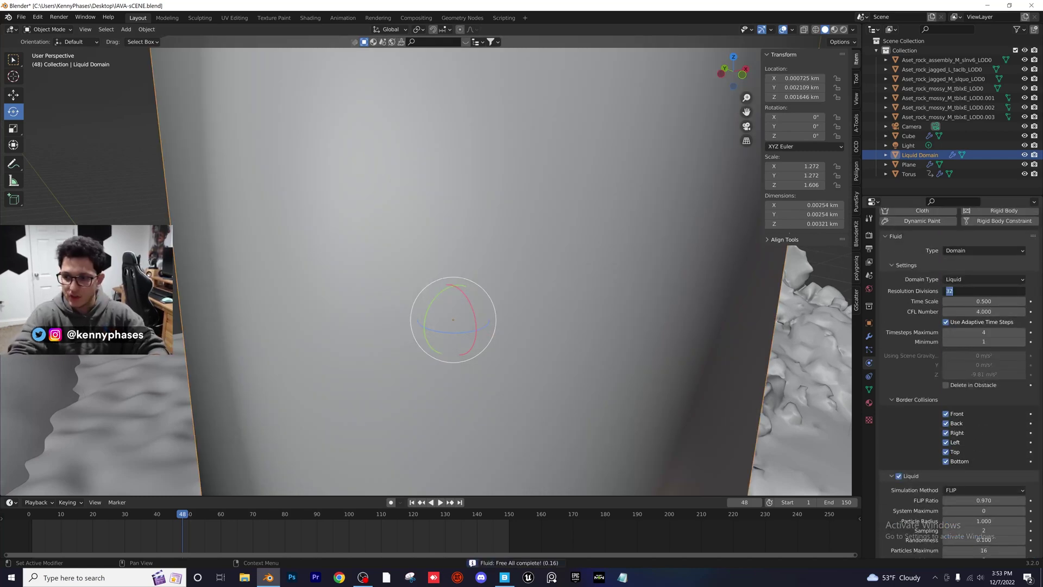
{"action": "type", "text": "5"}
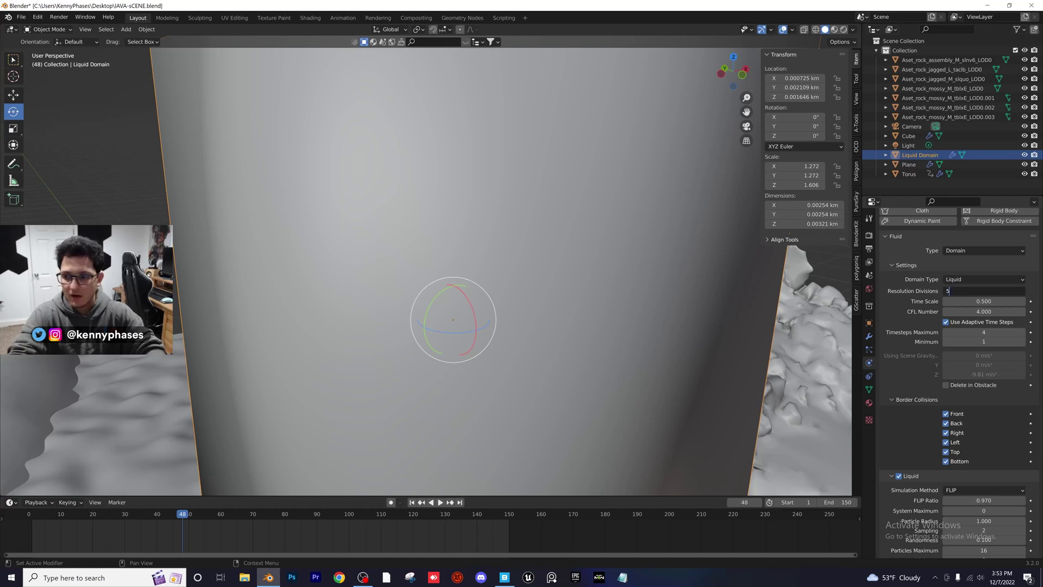
{"action": "type", "text": "0"}
{"action": "key", "text": "Return"}
- Save the file and bake all of the liquid domain's data at the higher resolution
{"action": "key", "text": "ctrl+s"}
{"action": "scroll", "coordinate": [962, 382], "scroll_direction": "down", "scroll_amount": 10}
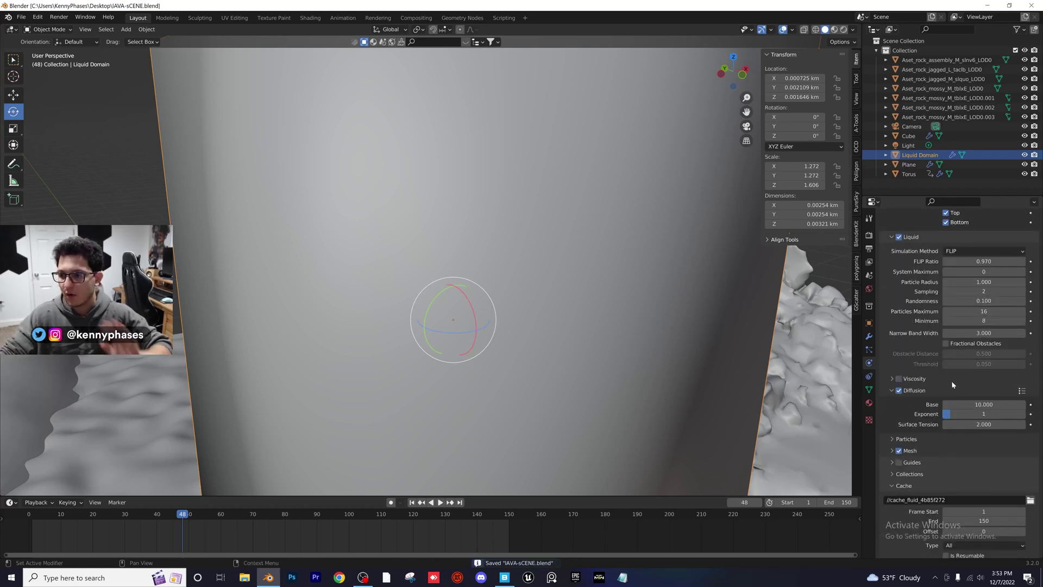
{"action": "scroll", "coordinate": [956, 385], "scroll_direction": "down", "scroll_amount": 8}
{"action": "left_click", "coordinate": [977, 385]}
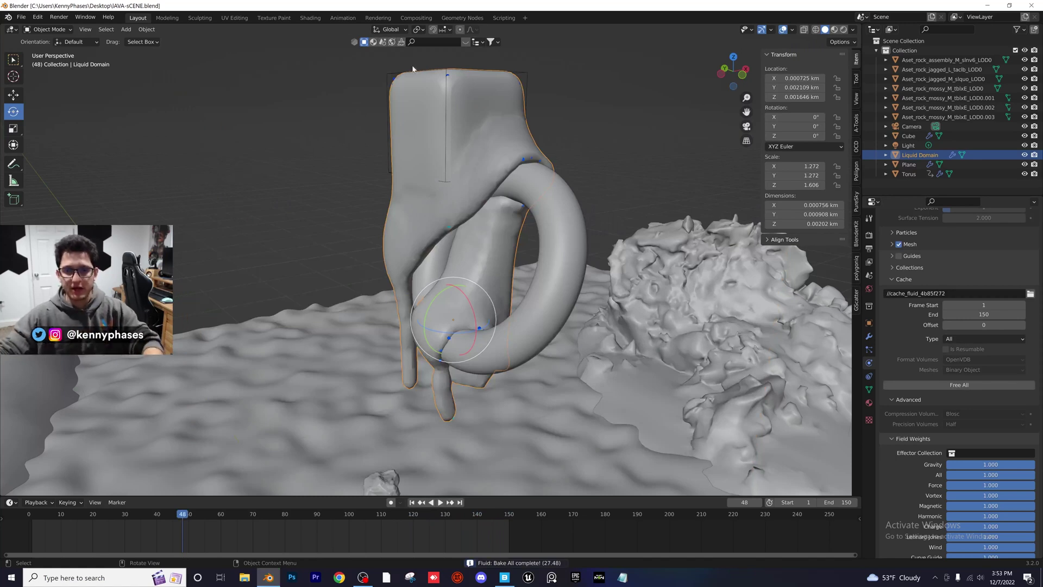
- Play the higher-resolution liquid bake to review its flow around the rotating torus, and save the file
{"action": "left_click", "coordinate": [60, 512]}
{"action": "key", "text": "space"}
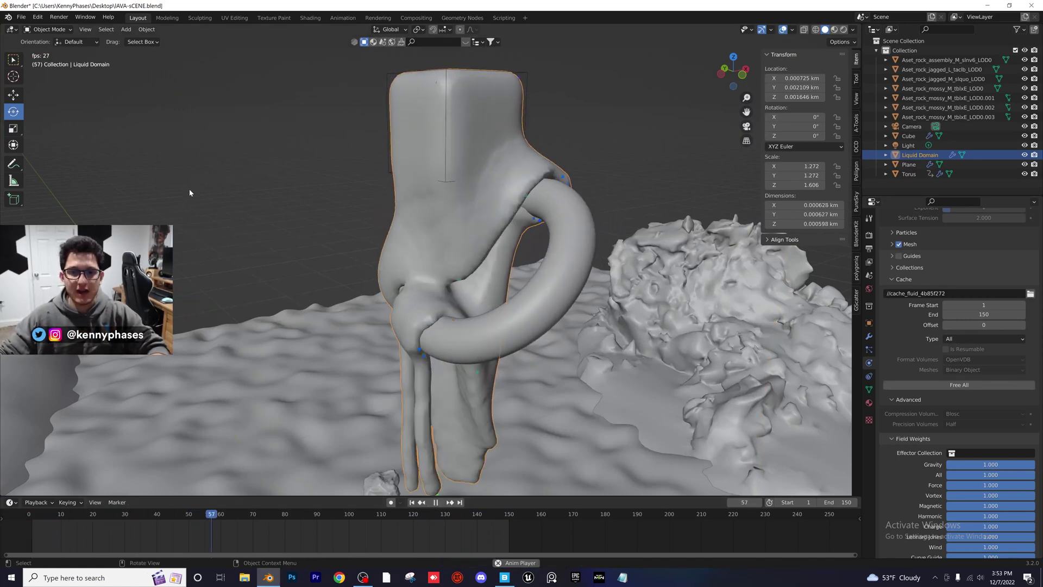
{"action": "scroll", "coordinate": [311, 269], "scroll_direction": "down", "scroll_amount": 4}
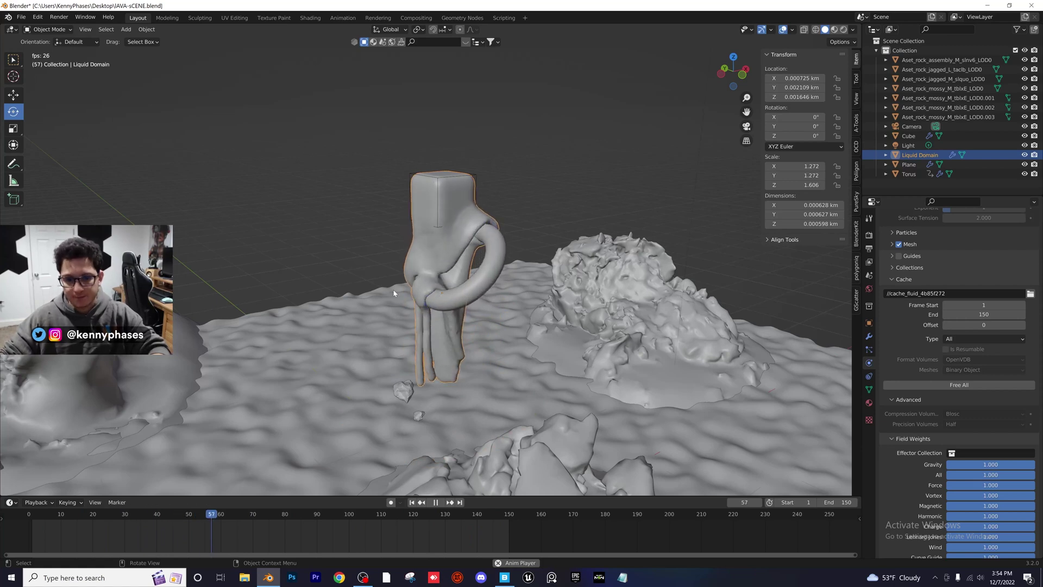
{"action": "key", "text": "space"}
{"action": "key", "text": "ctrl+s"}
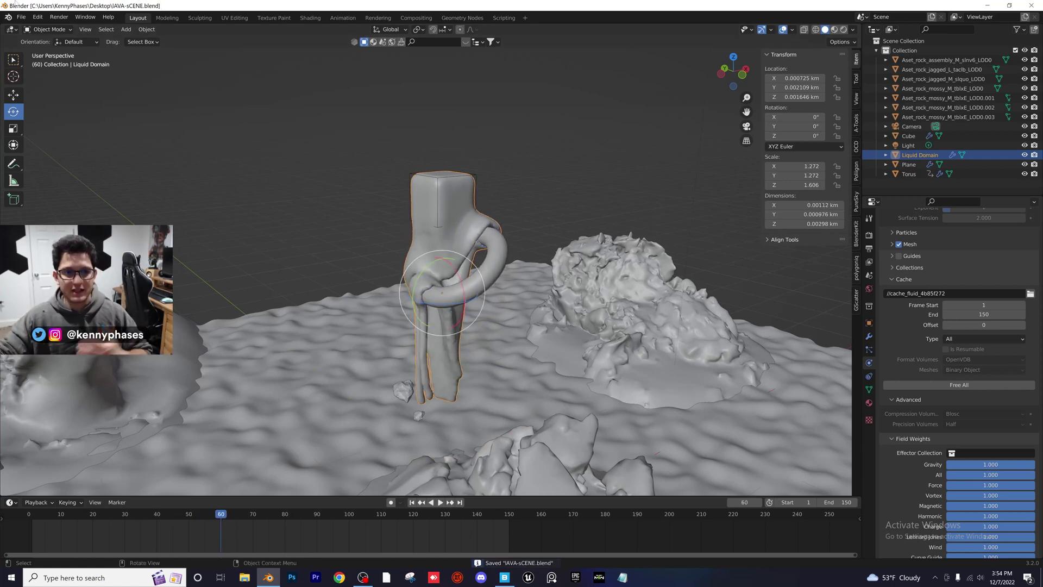
- Open the recent file Lava-Testing.blend and show its scene in rendered shading
{"action": "left_click", "coordinate": [28, 18]}
{"action": "mouse_move", "coordinate": [54, 47]}
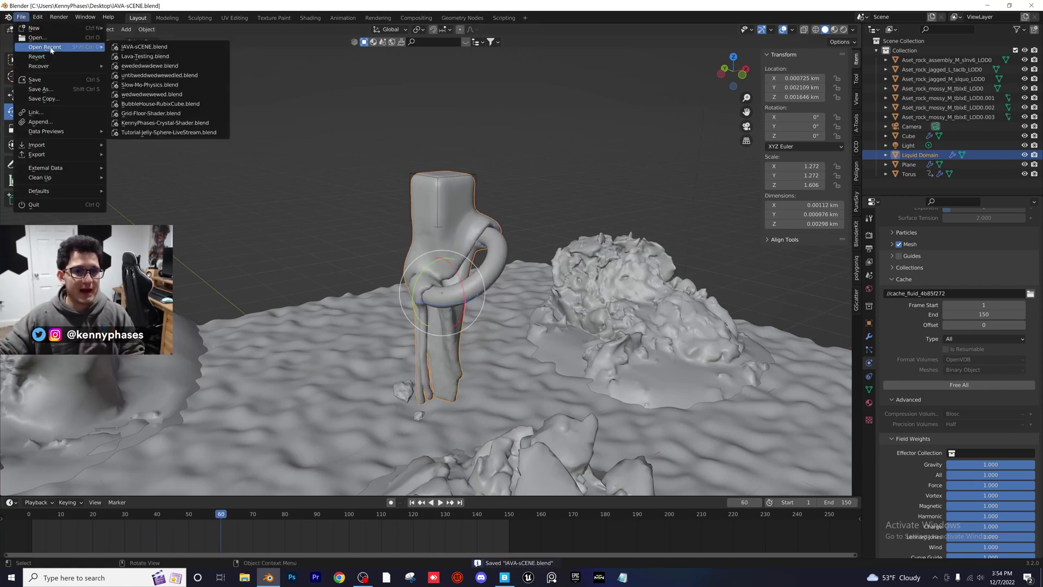
{"action": "left_click", "coordinate": [173, 59]}
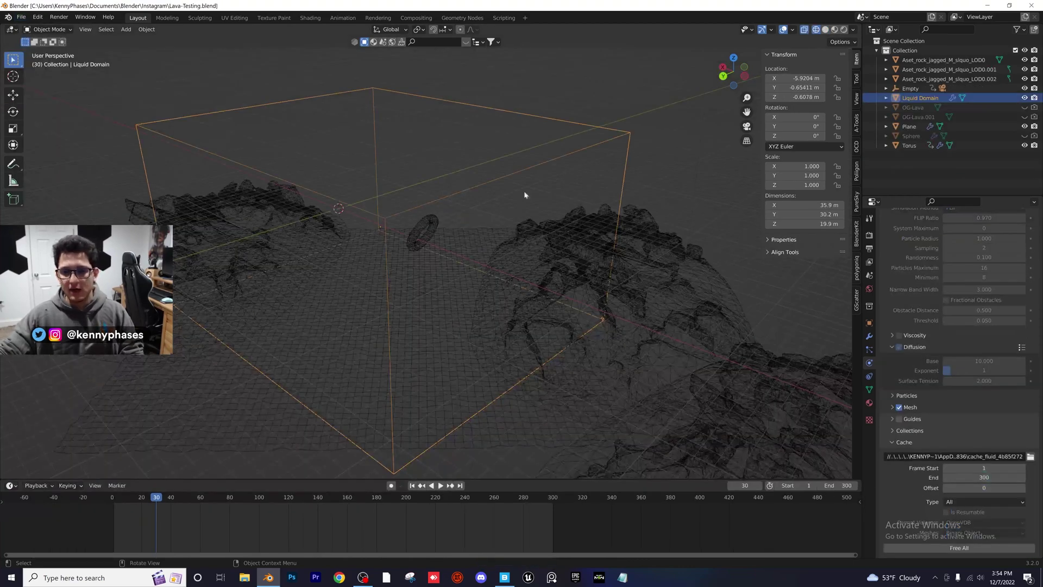
{"action": "left_click", "coordinate": [844, 30]}
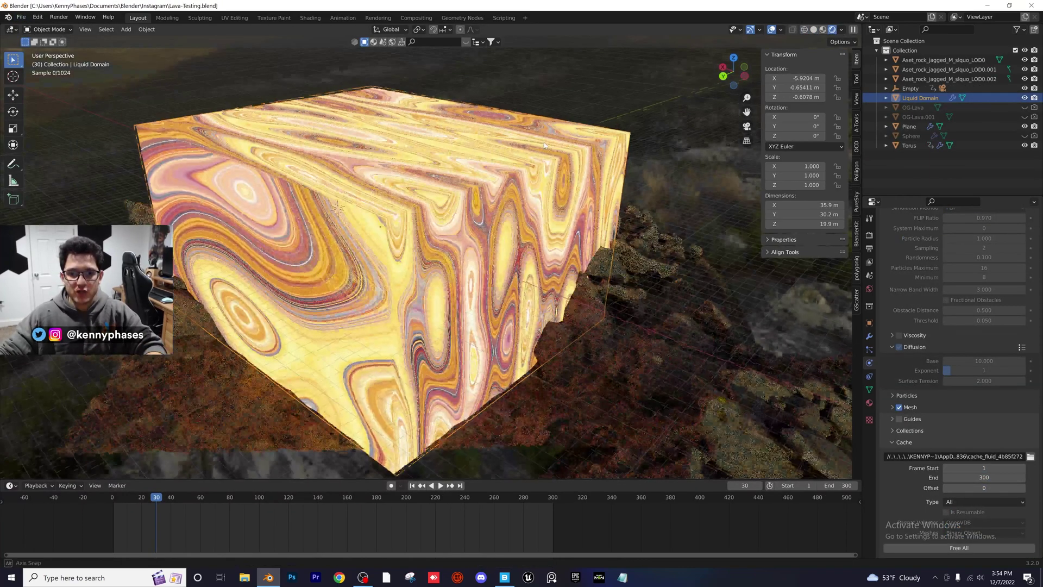
- Add a UV sphere and move it clear of the liquid domain, to about X 19.6 m, Y 18.4 m, Z 6.4 m
{"action": "left_click", "coordinate": [221, 58]}
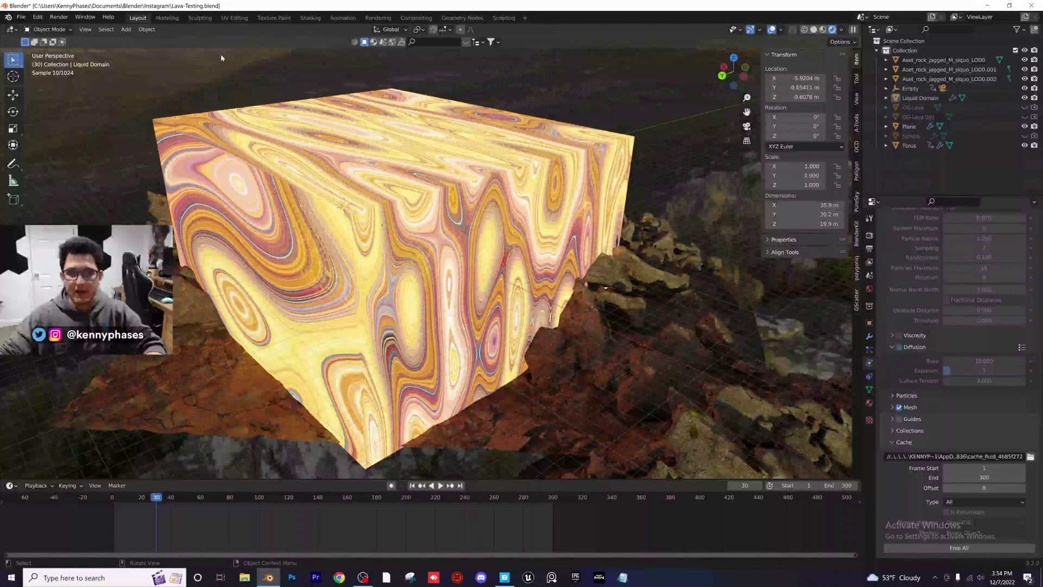
{"action": "left_click", "coordinate": [134, 30]}
{"action": "mouse_move", "coordinate": [139, 40]}
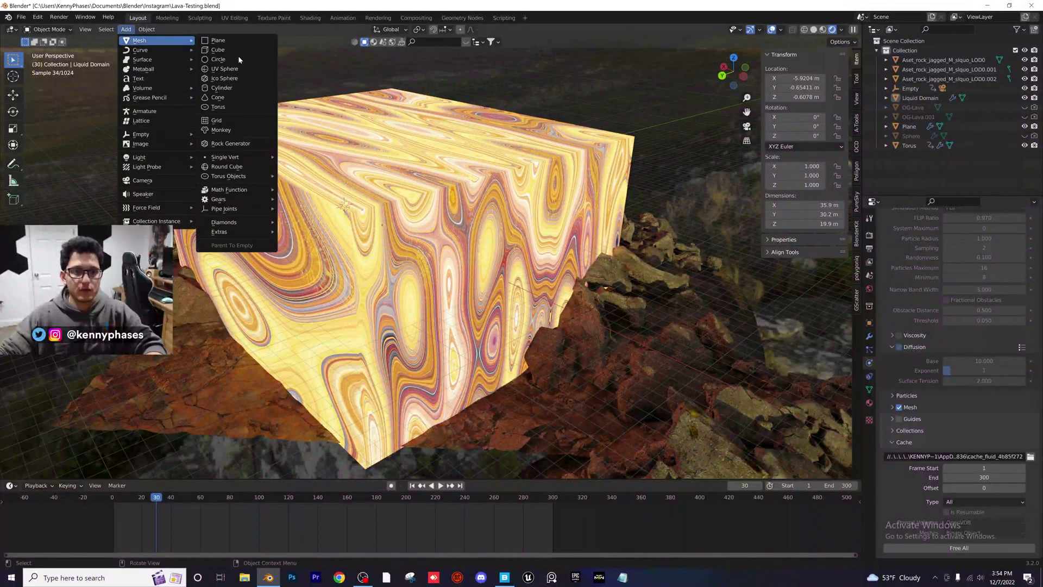
{"action": "left_click", "coordinate": [235, 68]}
{"action": "scroll", "coordinate": [313, 213], "scroll_direction": "down", "scroll_amount": 2}
{"action": "key", "text": "g"}
{"action": "left_click", "coordinate": [137, 168]}
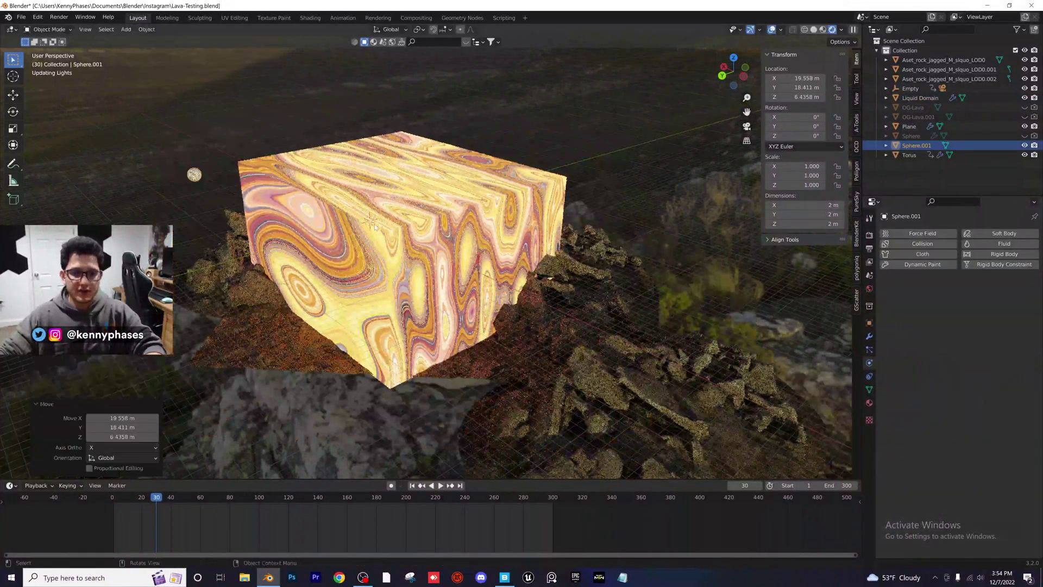
- Link the liquid domain's swirled lava material to the new sphere
{"action": "left_click", "coordinate": [316, 208], "text": "shift"}
{"action": "key", "text": "ctrl+l"}
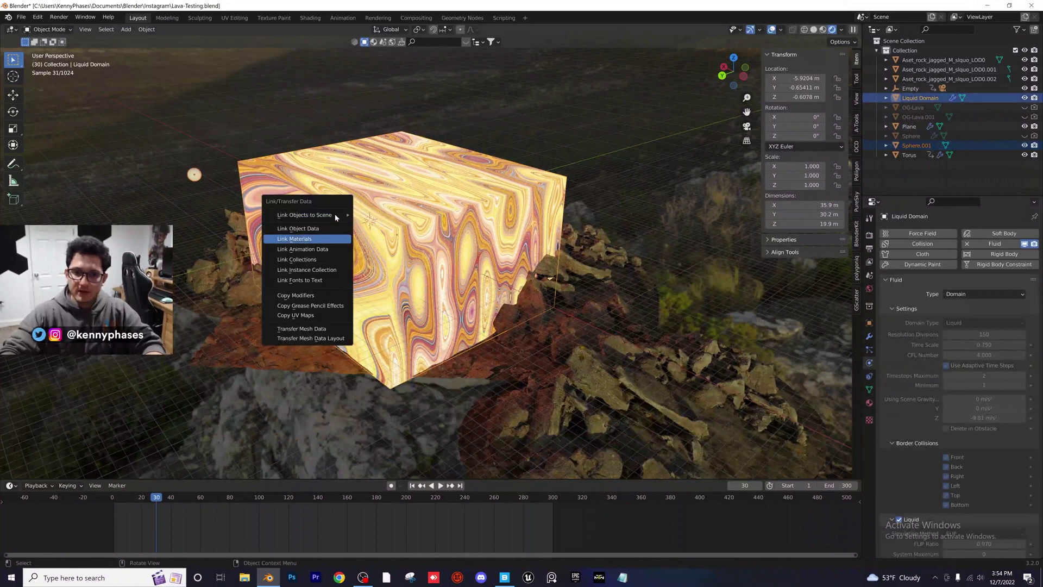
{"action": "left_click", "coordinate": [321, 235]}
- Copy only the lava-textured sphere to the clipboard and save Lava-Testing.blend
{"action": "left_click", "coordinate": [132, 167]}
{"action": "left_click_drag", "start_coordinate": [132, 168], "coordinate": [194, 190]}
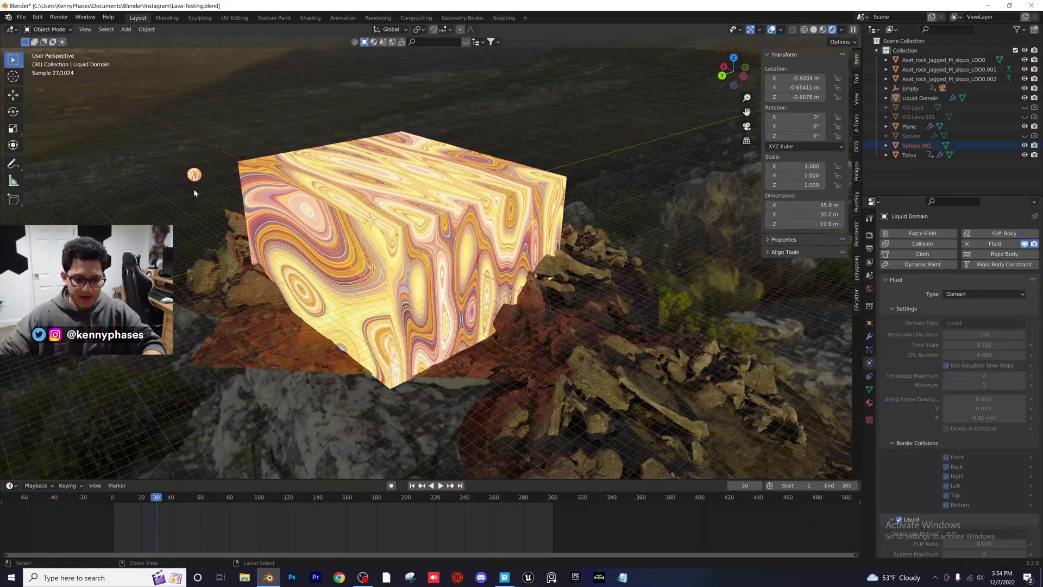
{"action": "key", "text": "ctrl+s"}
- Reopen the recent file lAVA-sCENE.blend and paste the copied sphere into the rocky scene
{"action": "left_click", "coordinate": [21, 17]}
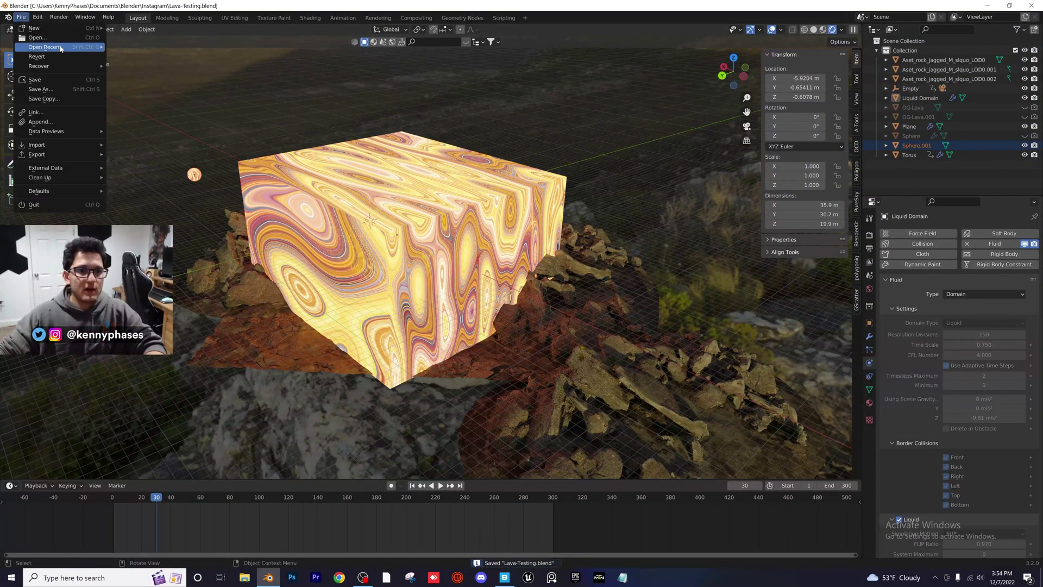
{"action": "mouse_move", "coordinate": [59, 48]}
{"action": "left_click", "coordinate": [160, 56]}
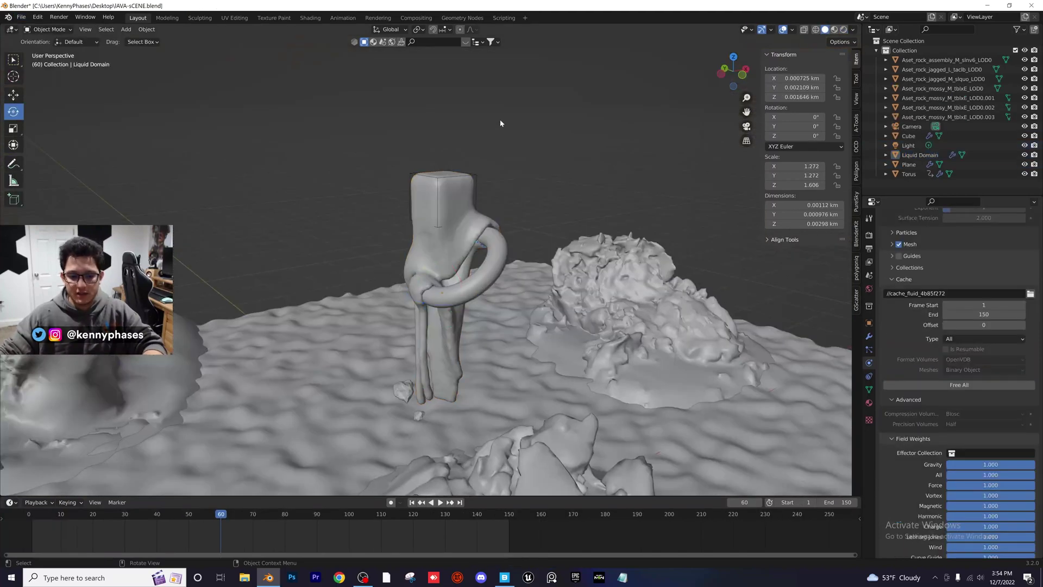
{"action": "key", "text": "ctrl+v"}
{"action": "scroll", "coordinate": [543, 185], "scroll_direction": "down", "scroll_amount": 4}
{"action": "middle_click_drag", "start_coordinate": [544, 143], "coordinate": [528, 150]}
{"action": "scroll", "coordinate": [530, 152], "scroll_direction": "down", "scroll_amount": 4}
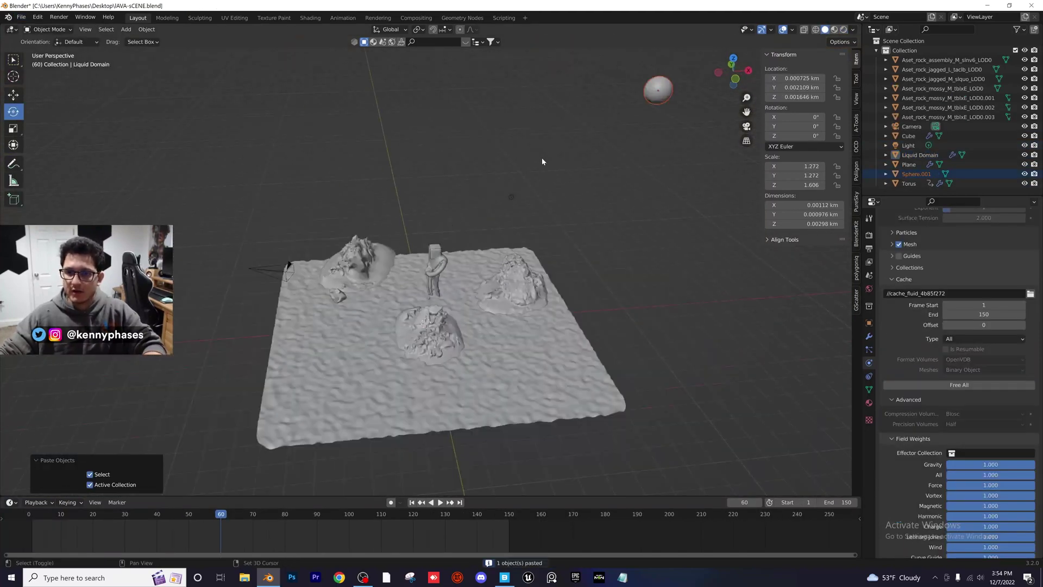
- Move the pasted sphere over the ground near the liquid in top view and lower it about 4 m along Z
{"action": "left_click", "coordinate": [728, 59]}
{"action": "key", "text": "g"}
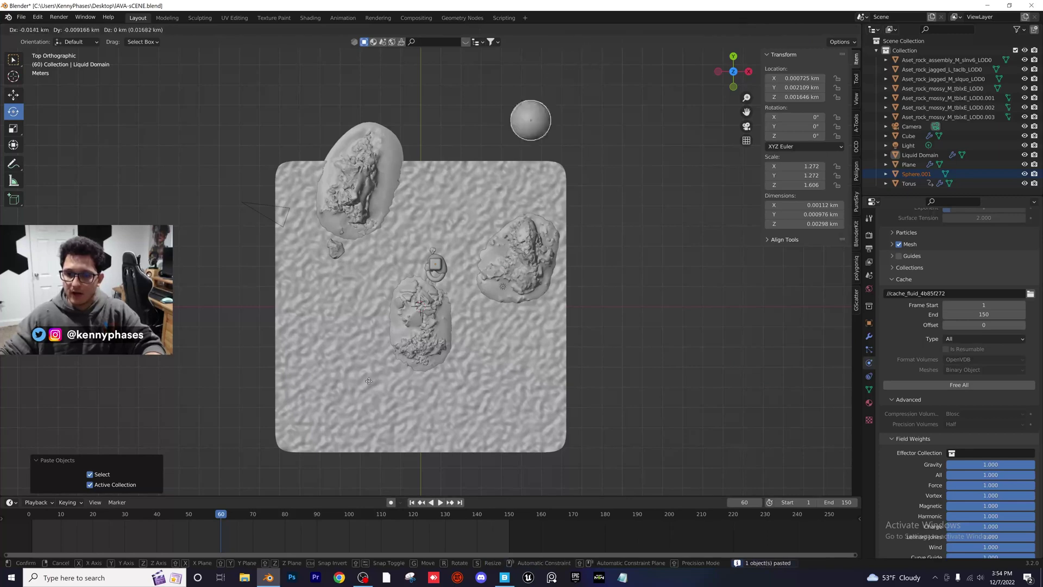
{"action": "left_click", "coordinate": [504, 242]}
{"action": "key", "text": "g"}
{"action": "left_click", "coordinate": [468, 254]}
{"action": "middle_click_drag", "start_coordinate": [468, 255], "coordinate": [516, 135]}
{"action": "key", "text": "g"}
{"action": "key", "text": "z"}
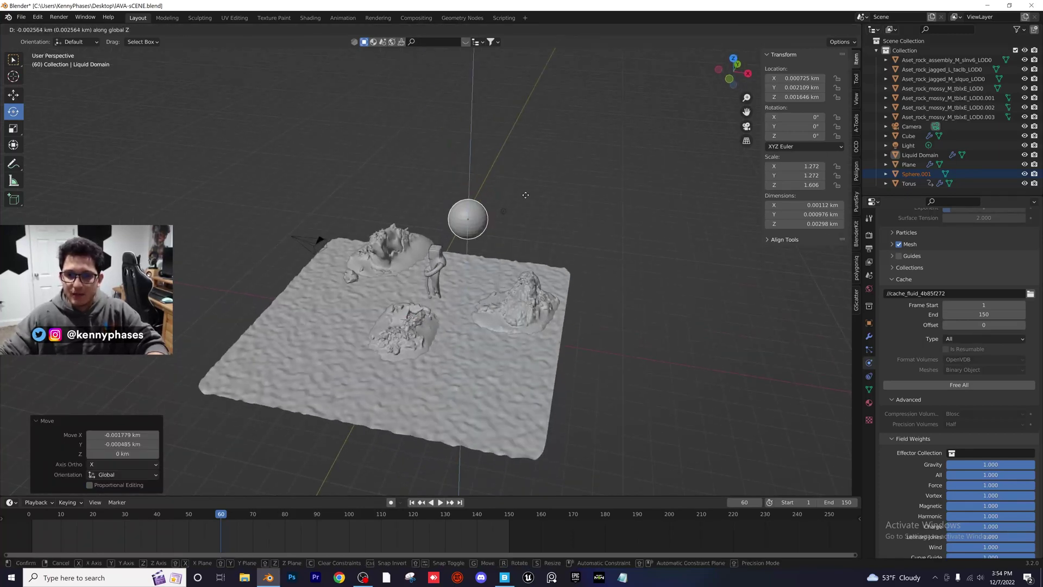
{"action": "left_click", "coordinate": [502, 234]}
- Place the sphere beside the liquid in camera view, scale it down to 0.5, and preview it in rendered shading
{"action": "key", "text": "KP_0"}
{"action": "key", "text": "g"}
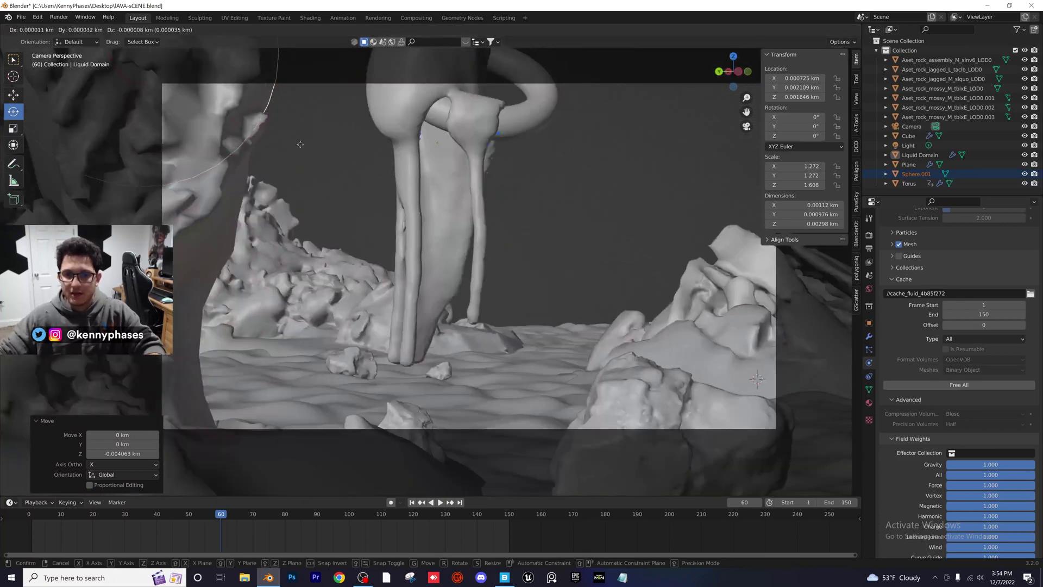
{"action": "left_click", "coordinate": [661, 215]}
{"action": "left_click", "coordinate": [699, 222]}
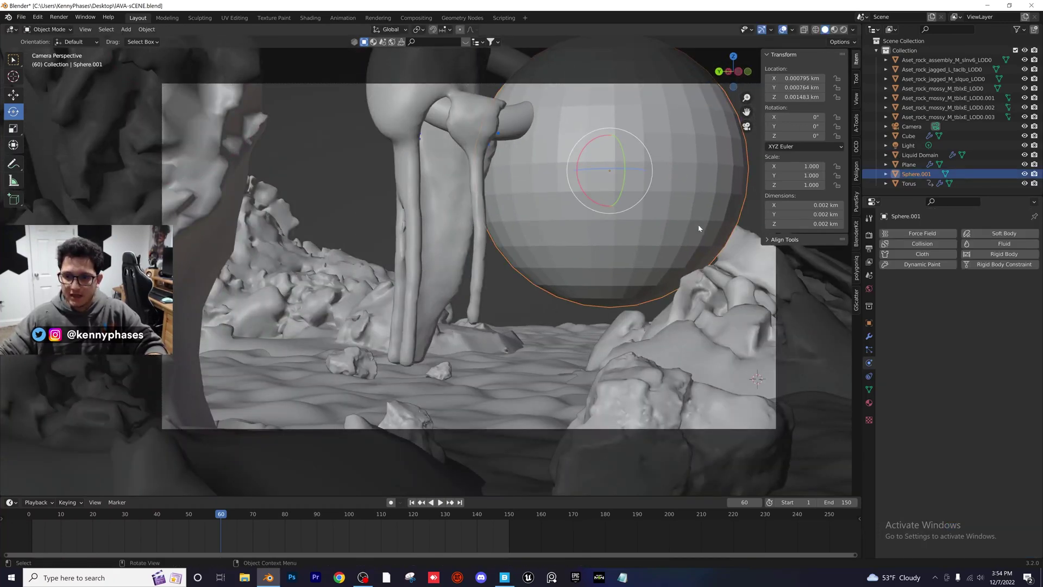
{"action": "key", "text": "s"}
{"action": "left_click", "coordinate": [664, 202]}
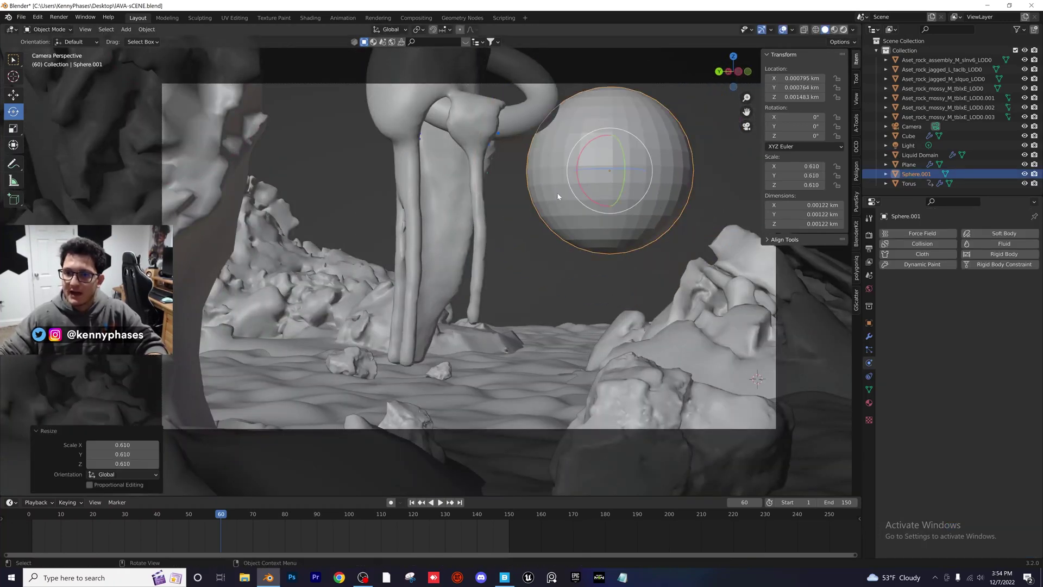
{"action": "key", "text": "z"}
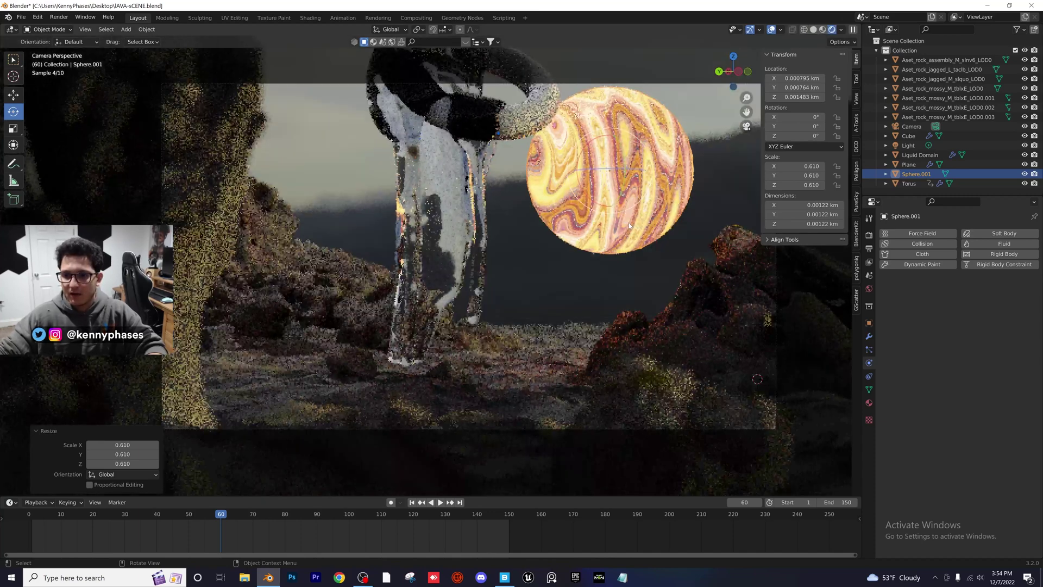
{"action": "key", "text": "ctrl+z"}
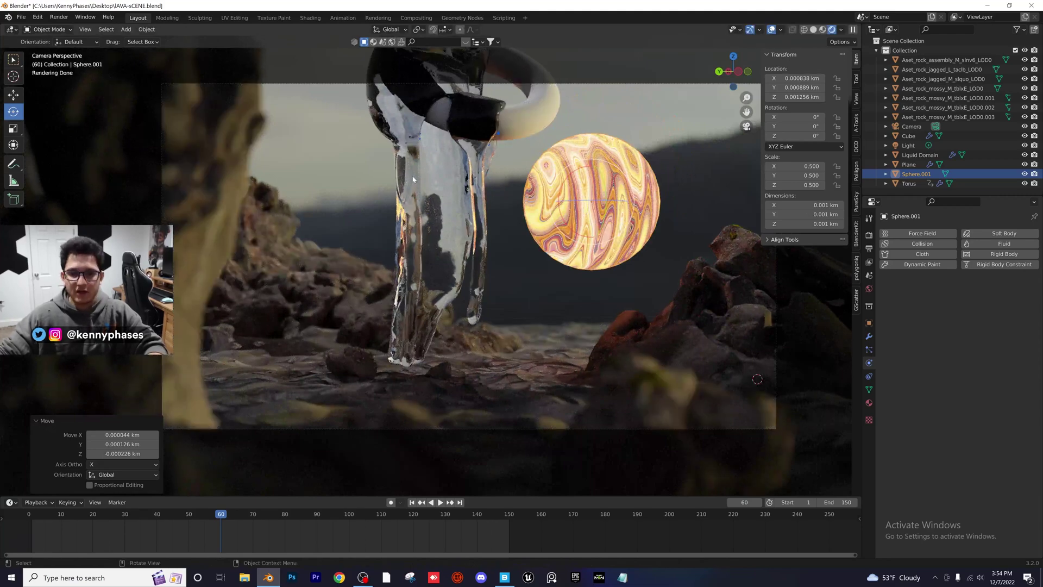
- Link the sphere's lava material to the liquid domain
{"action": "left_click", "coordinate": [466, 229]}
{"action": "left_click", "coordinate": [571, 201], "text": "shift"}
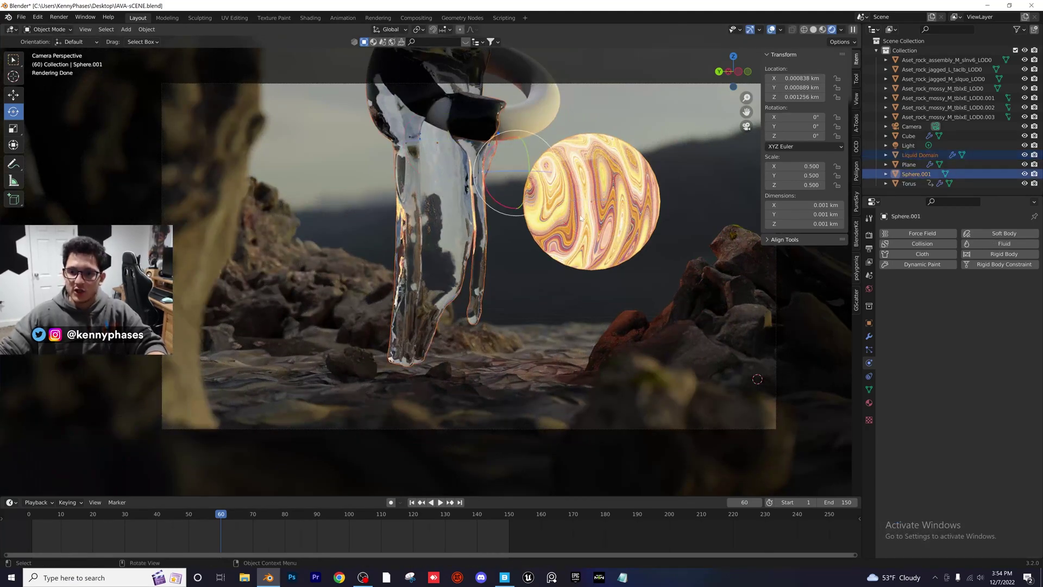
{"action": "key", "text": "ctrl+l"}
{"action": "left_click", "coordinate": [581, 219]}
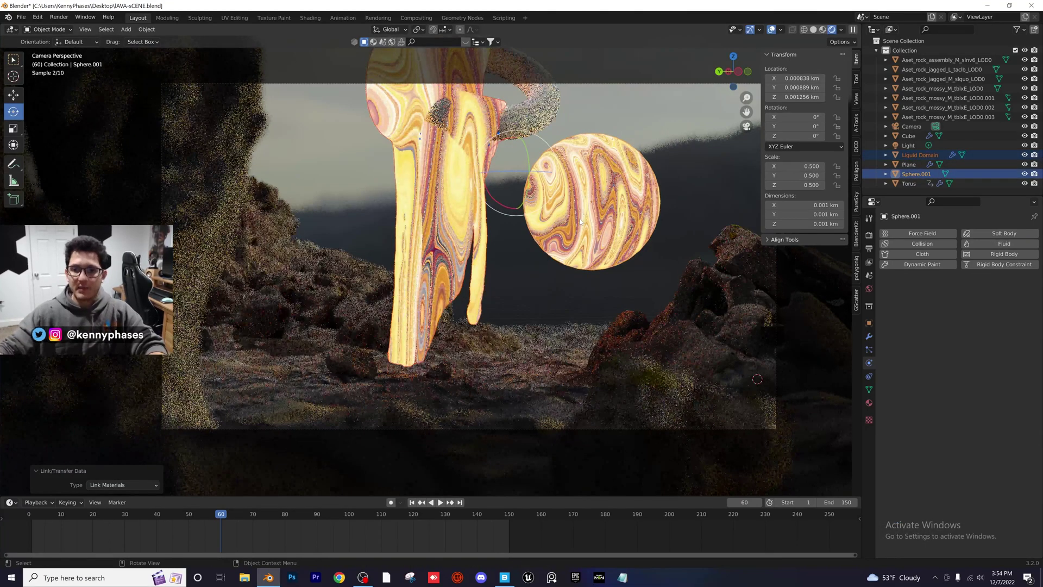
- Delete the lava-textured sphere from the rocky scene and save the file
{"action": "scroll", "coordinate": [580, 221], "scroll_direction": "down", "scroll_amount": 1}
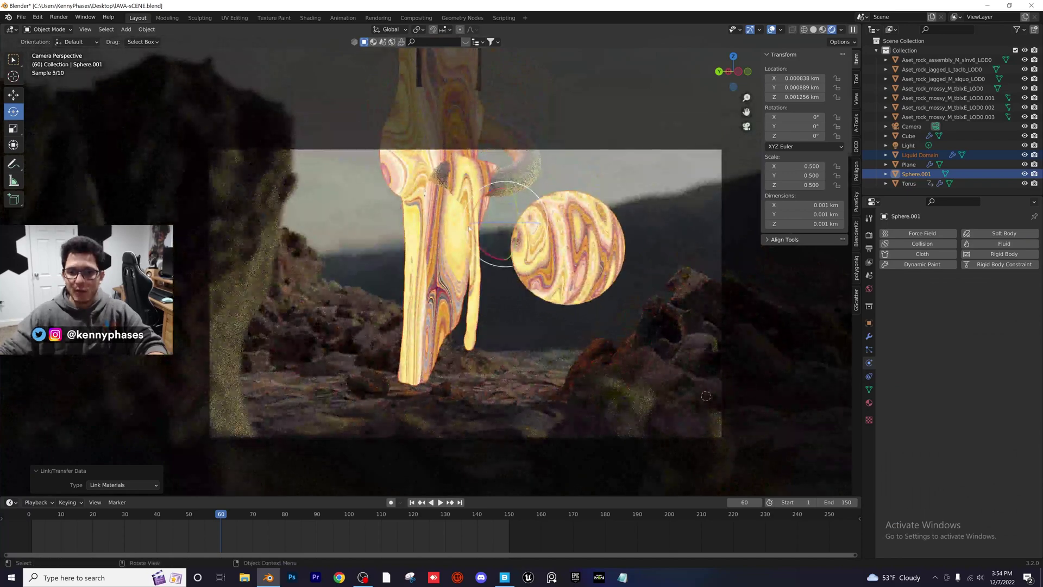
{"action": "left_click", "coordinate": [593, 240]}
{"action": "key", "text": "Delete"}
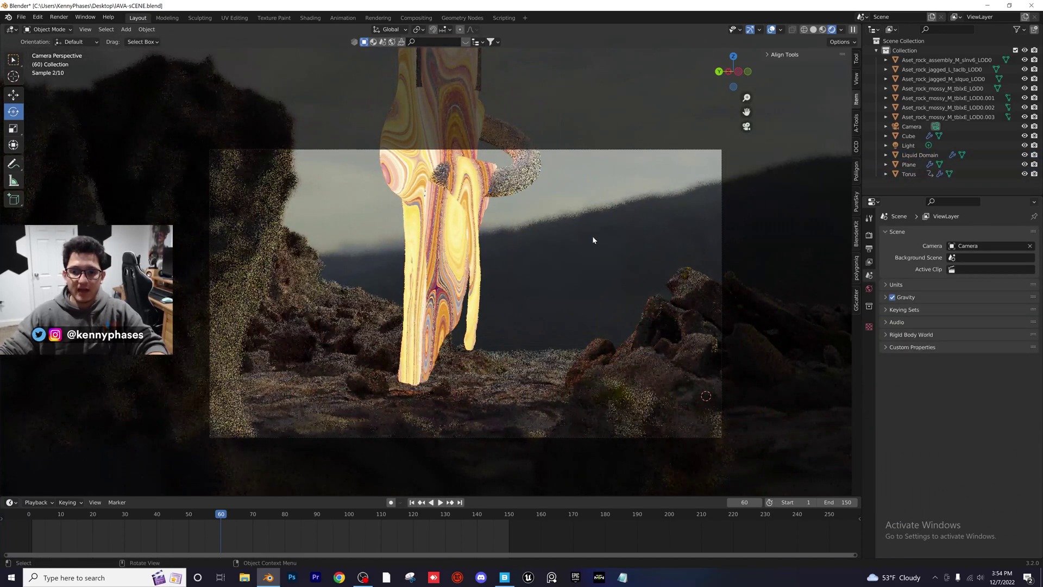
{"action": "key", "text": "ctrl+s"}
- Hide the cube around the top of the liquid in the viewport
{"action": "middle_click_drag", "start_coordinate": [516, 253], "coordinate": [581, 264]}
{"action": "scroll", "coordinate": [452, 240], "scroll_direction": "up", "scroll_amount": 4}
{"action": "middle_click_drag", "start_coordinate": [484, 191], "coordinate": [576, 266], "text": "shift"}
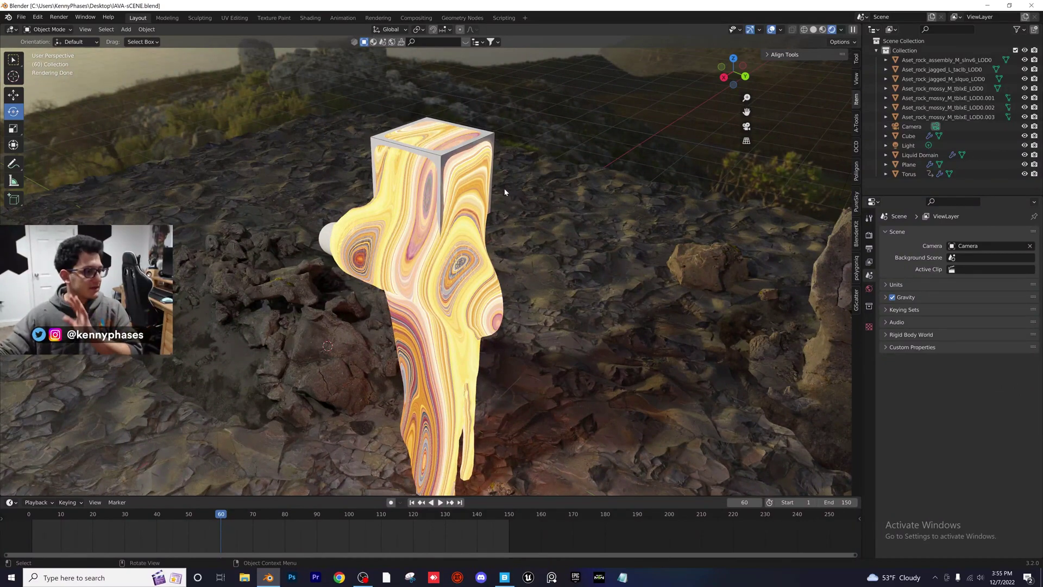
{"action": "left_click", "coordinate": [1026, 137]}
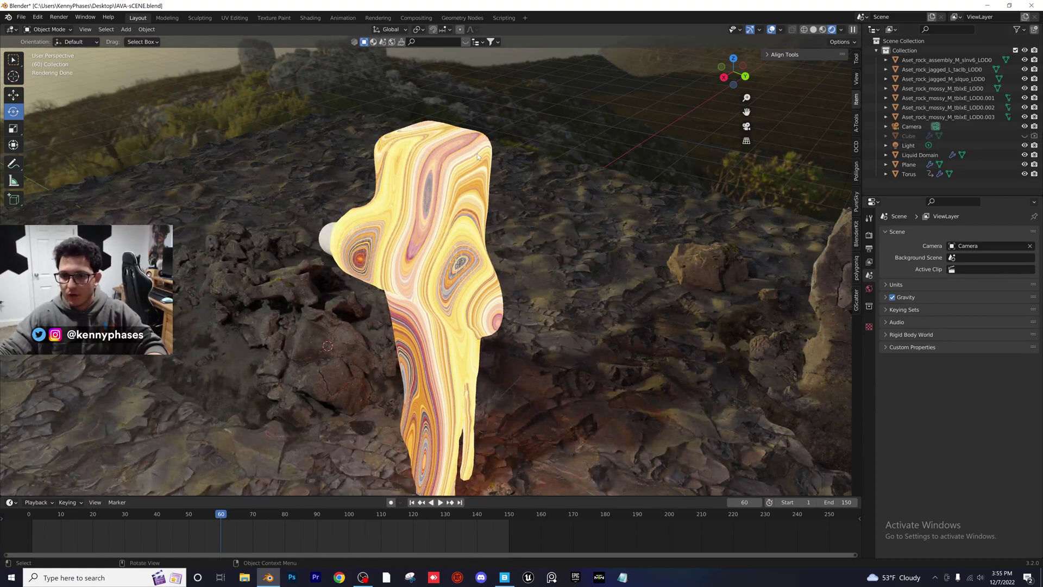
- Link the ground plane's rocky material to the torus
{"action": "middle_click_drag", "start_coordinate": [472, 160], "coordinate": [519, 277]}
{"action": "scroll", "coordinate": [519, 278], "scroll_direction": "up", "scroll_amount": 2}
{"action": "left_click", "coordinate": [477, 326]}
{"action": "scroll", "coordinate": [478, 329], "scroll_direction": "down", "scroll_amount": 2}
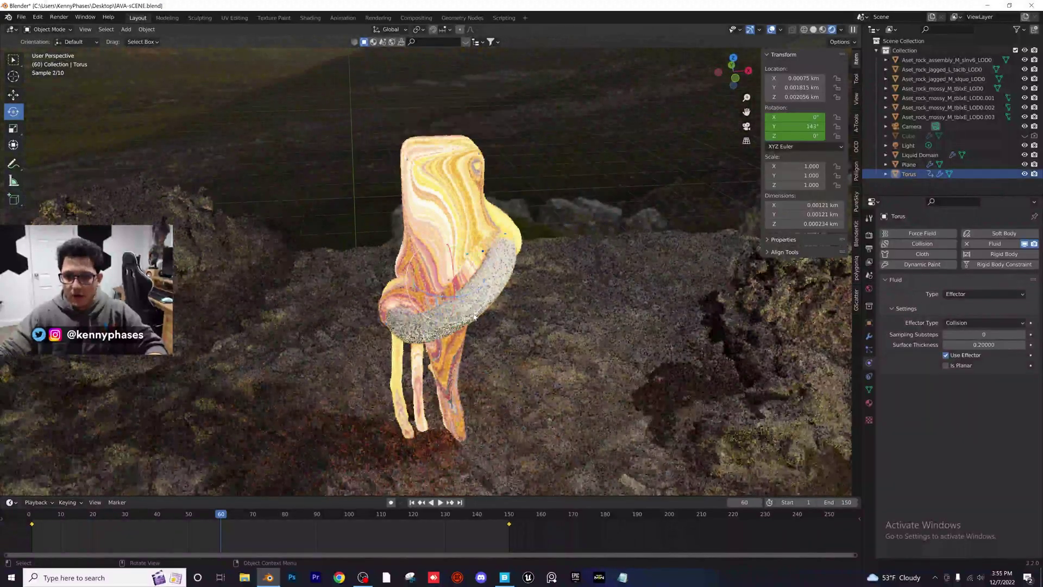
{"action": "middle_click_drag", "start_coordinate": [478, 329], "coordinate": [506, 299]}
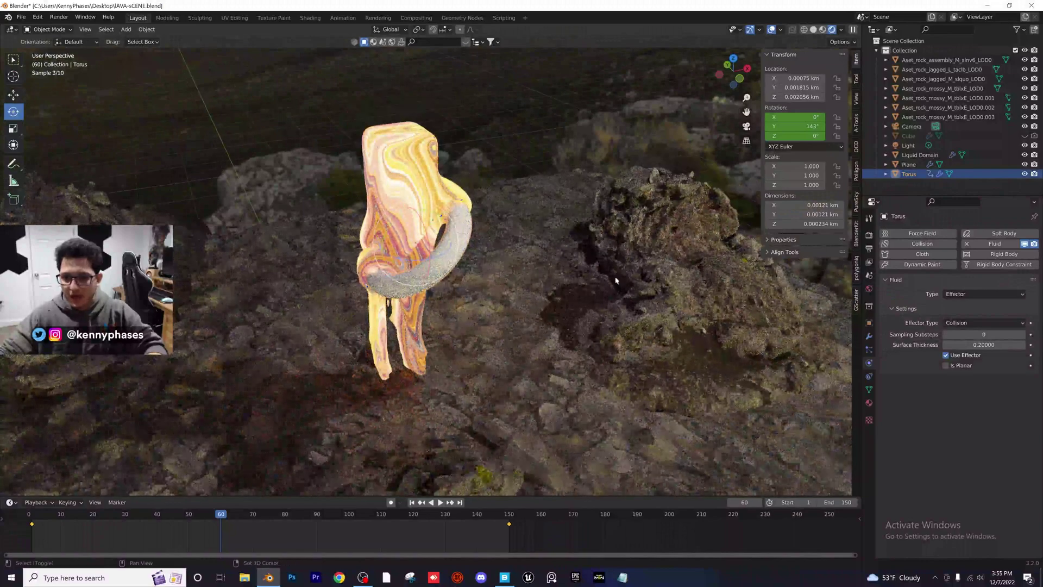
{"action": "left_click", "coordinate": [506, 300]}
{"action": "key", "text": "ctrl+l"}
{"action": "left_click", "coordinate": [501, 299]}
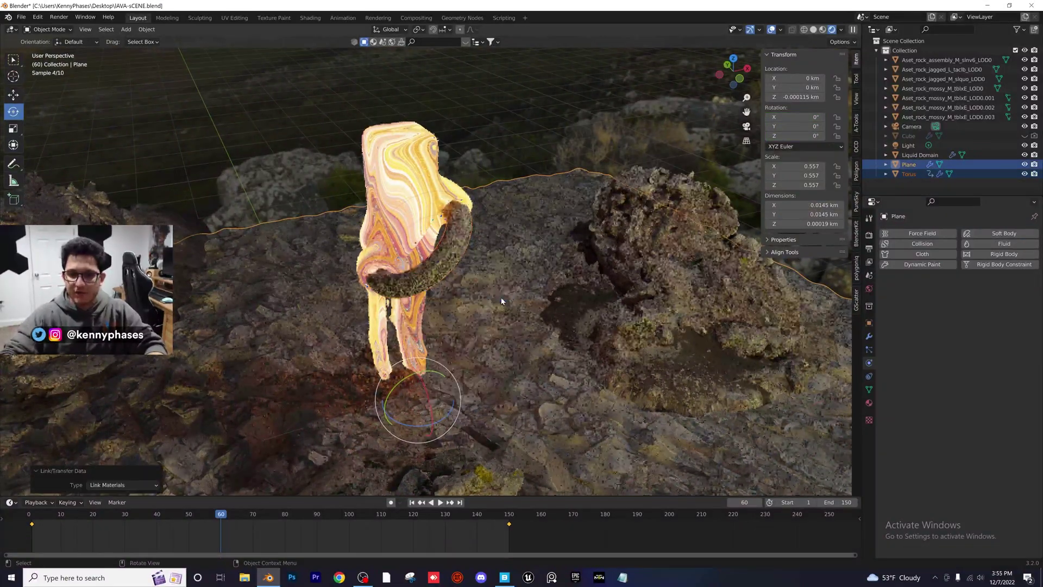
- Examine the rock-textured torus and the lava liquid from several angles in rendered shading
{"action": "scroll", "coordinate": [480, 223], "scroll_direction": "up", "scroll_amount": 4}
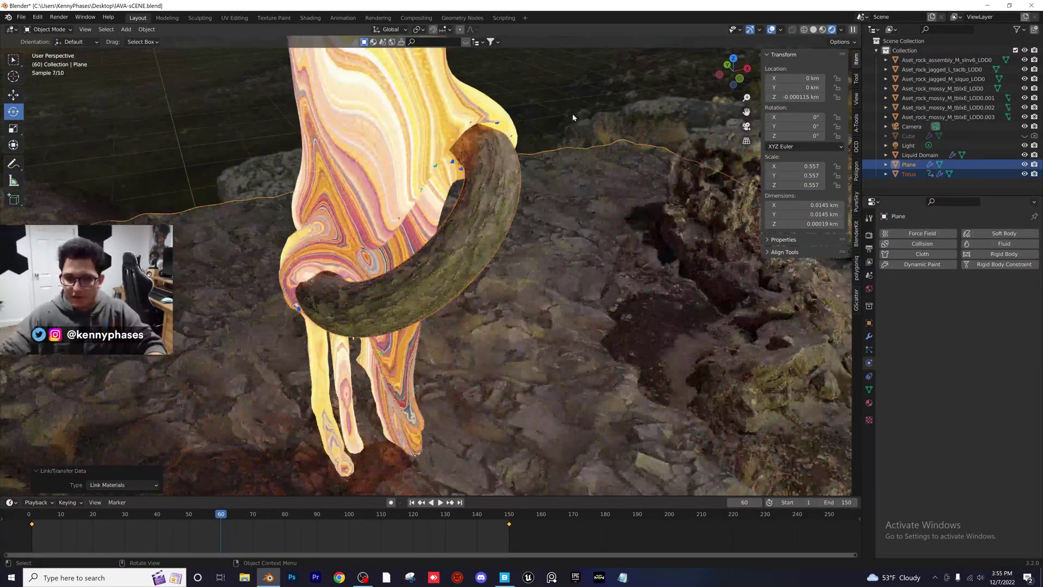
{"action": "left_click", "coordinate": [572, 113]}
{"action": "middle_click_drag", "start_coordinate": [488, 275], "coordinate": [506, 271]}
{"action": "scroll", "coordinate": [447, 295], "scroll_direction": "down", "scroll_amount": 3}
{"action": "middle_click_drag", "start_coordinate": [447, 295], "coordinate": [603, 280]}
{"action": "middle_click_drag", "start_coordinate": [526, 271], "coordinate": [505, 250]}
{"action": "scroll", "coordinate": [497, 246], "scroll_direction": "up", "scroll_amount": 4}
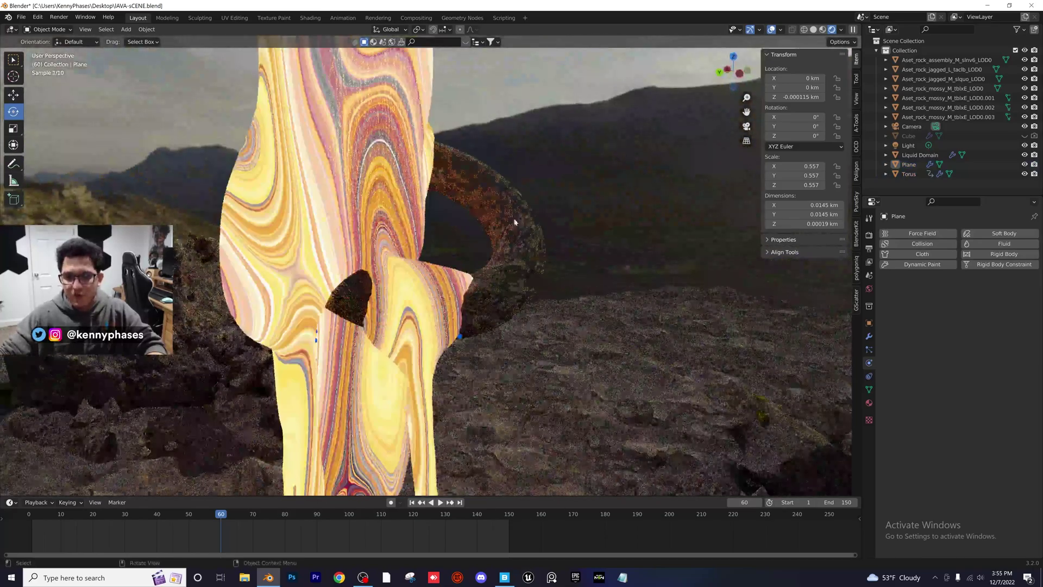
{"action": "scroll", "coordinate": [497, 246], "scroll_direction": "down", "scroll_amount": 4}
- Scrub the timeline to frame 90 to review the lava reaching the ground, and save the file
{"action": "key", "text": "space"}
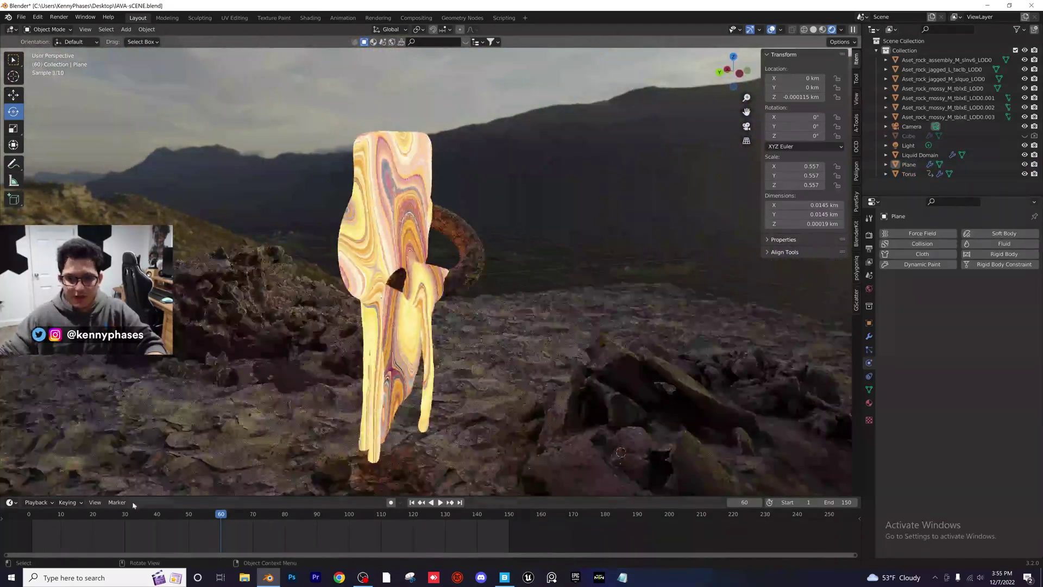
{"action": "left_click_drag", "start_coordinate": [125, 517], "coordinate": [317, 536]}
{"action": "key", "text": "space"}
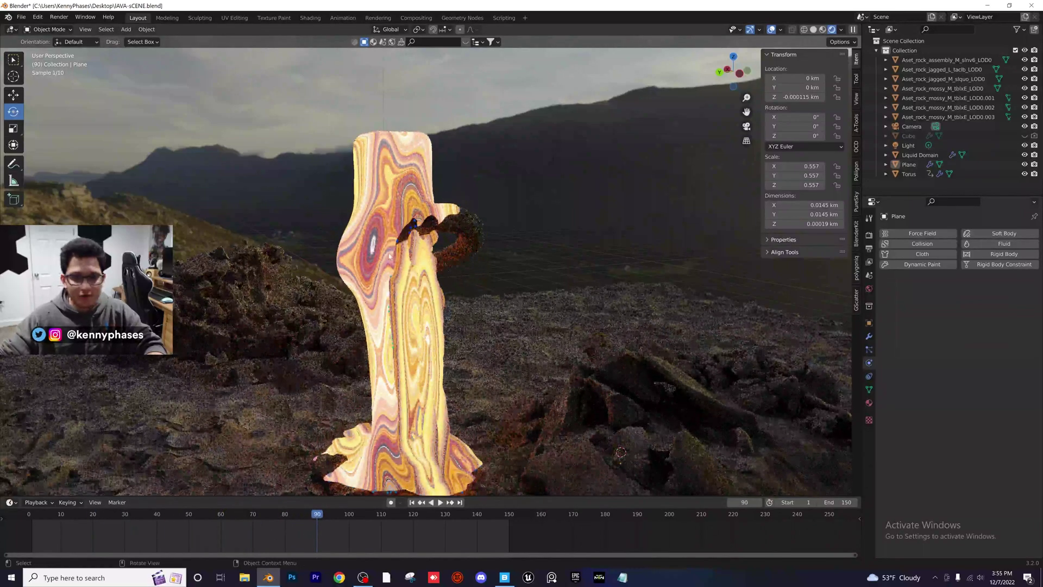
{"action": "scroll", "coordinate": [477, 271], "scroll_direction": "down", "scroll_amount": 2}
{"action": "middle_click_drag", "start_coordinate": [513, 277], "coordinate": [440, 264]}
{"action": "key", "text": "ctrl+s"}
{"action": "scroll", "coordinate": [456, 302], "scroll_direction": "up", "scroll_amount": 1}
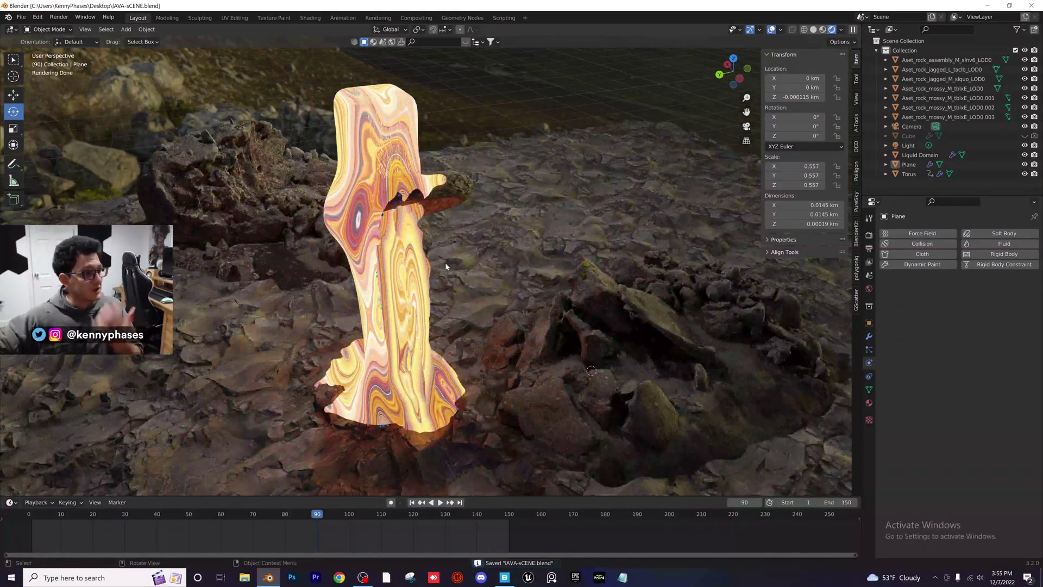
- Select the lava liquid domain and save the file
{"action": "left_click", "coordinate": [387, 135]}
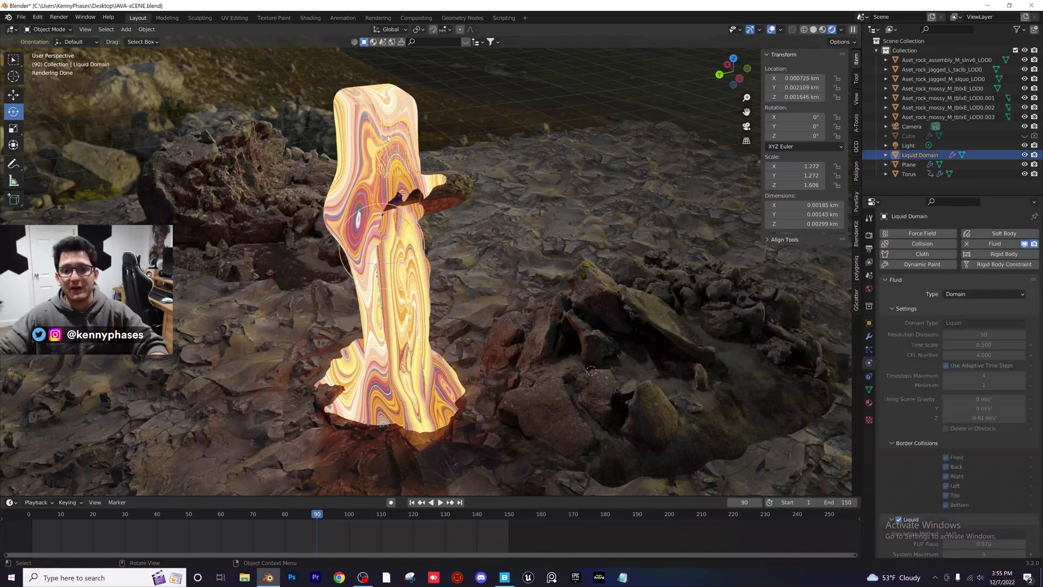
{"action": "key", "text": "ctrl+s"}
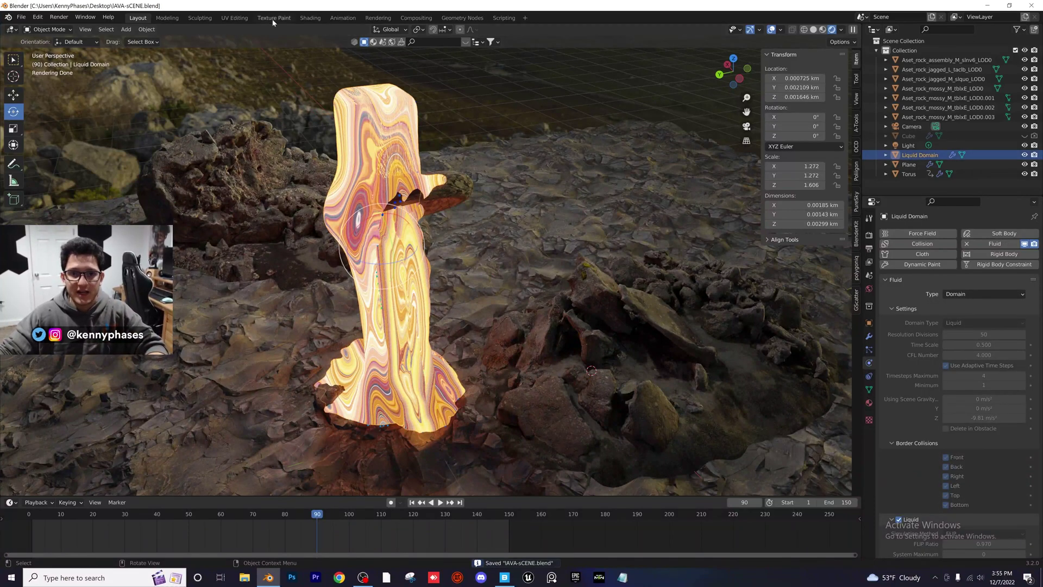
- Switch to the Shading workspace and display its viewport in rendered shading
{"action": "left_click", "coordinate": [309, 17]}
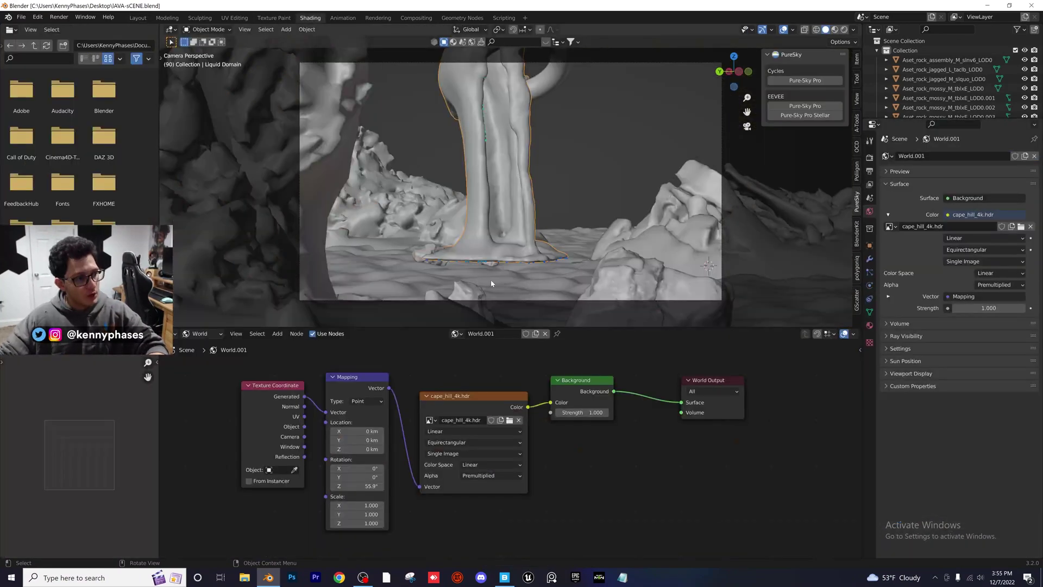
{"action": "key", "text": "z"}
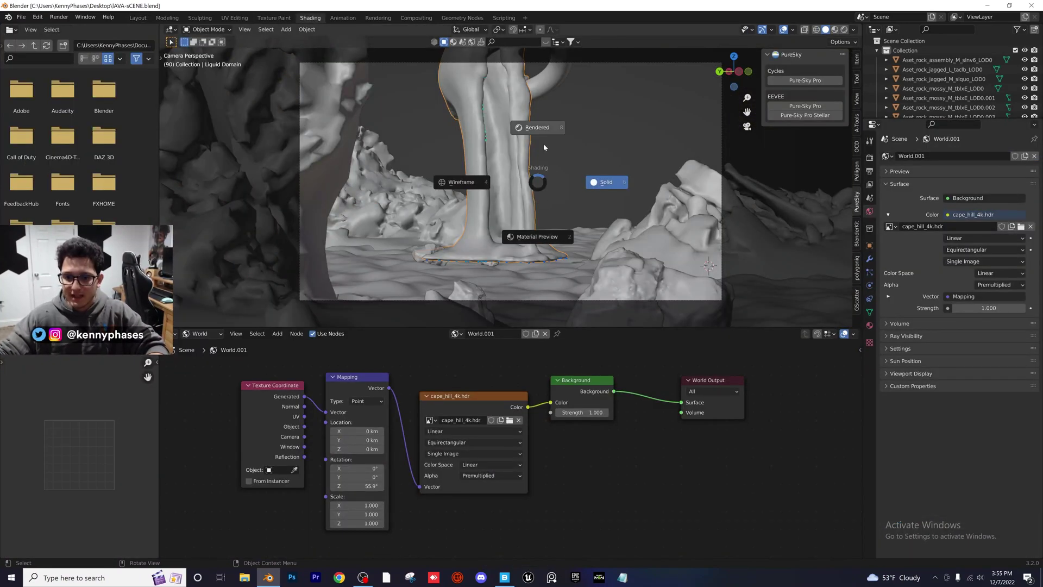
{"action": "left_click", "coordinate": [544, 143]}
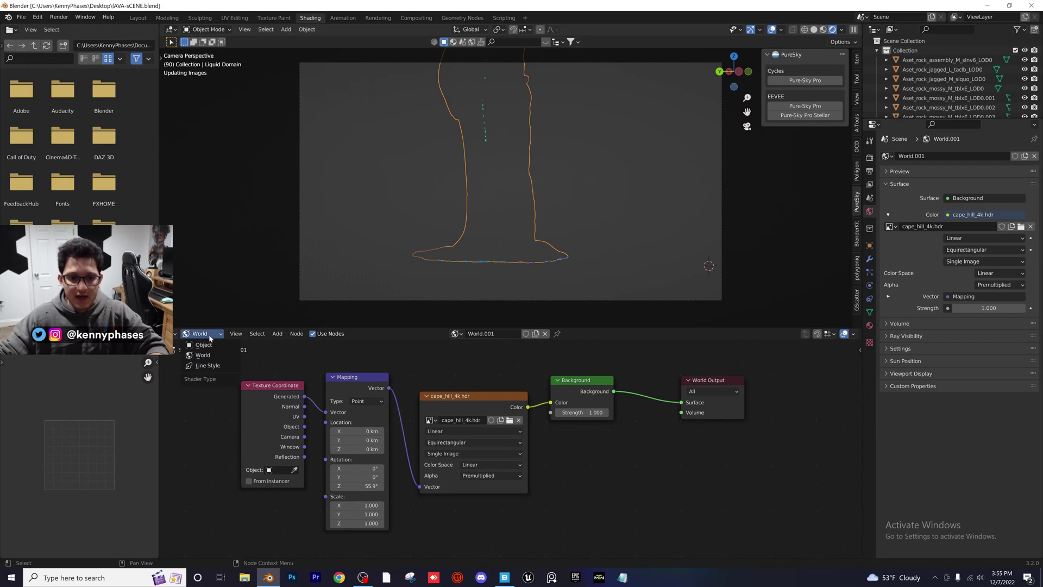
- Switch the shader editor from World to Object to show the liquid's material nodes, and enlarge the editor upward
{"action": "left_click", "coordinate": [203, 344]}
{"action": "scroll", "coordinate": [578, 433], "scroll_direction": "down", "scroll_amount": 4}
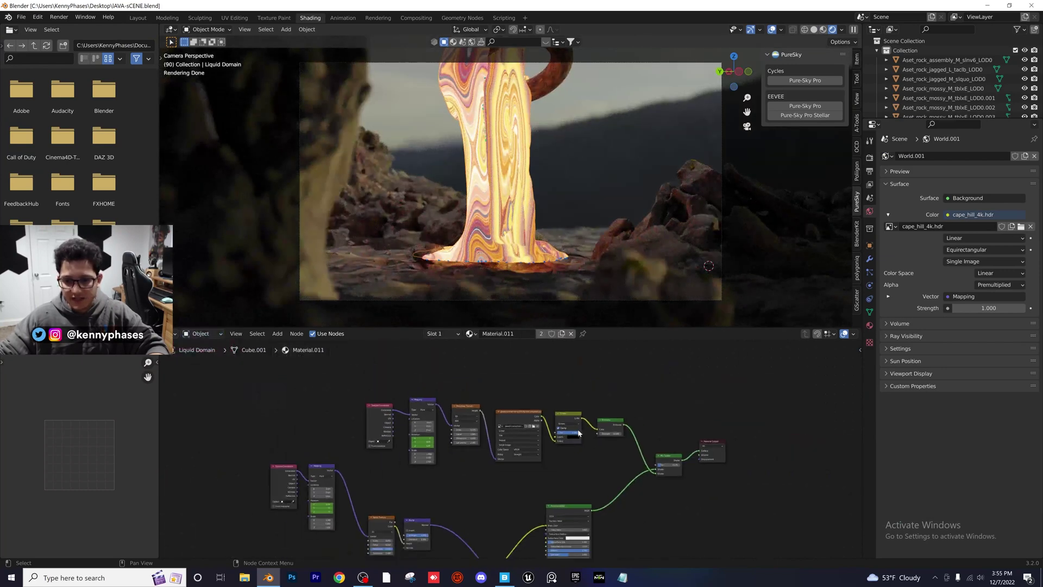
{"action": "middle_click_drag", "start_coordinate": [568, 461], "coordinate": [578, 415]}
{"action": "scroll", "coordinate": [571, 443], "scroll_direction": "down", "scroll_amount": 5}
{"action": "middle_click_drag", "start_coordinate": [568, 452], "coordinate": [559, 440]}
{"action": "scroll", "coordinate": [559, 415], "scroll_direction": "up", "scroll_amount": 2}
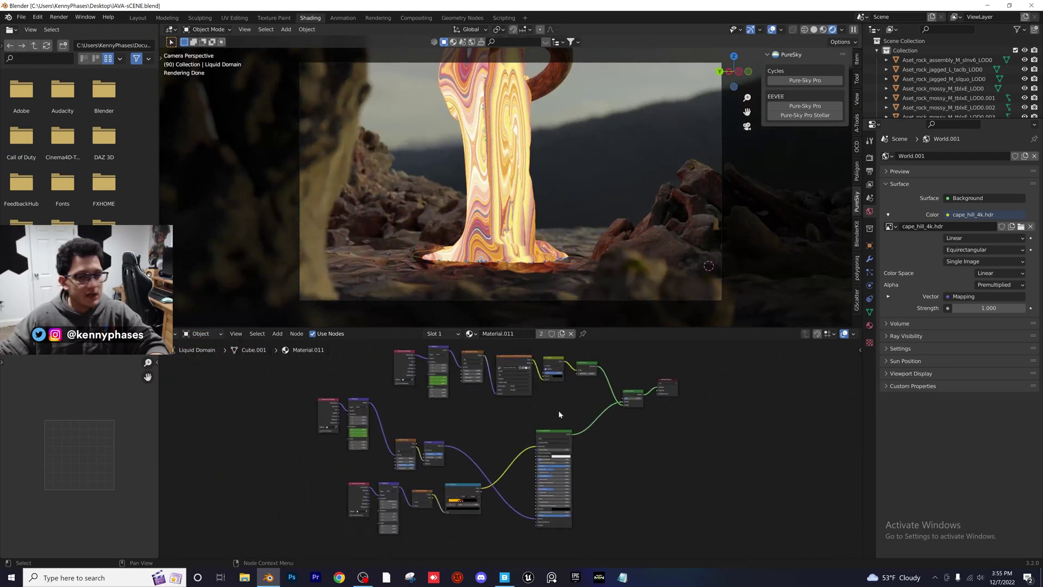
{"action": "left_click_drag", "start_coordinate": [510, 328], "coordinate": [510, 210]}
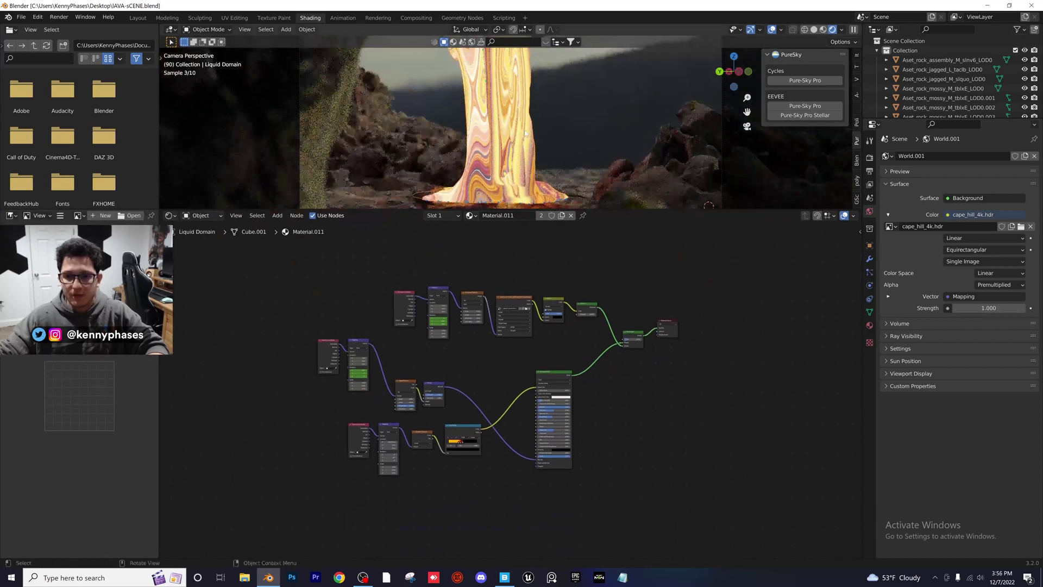
- Examine the lava pattern on the liquid up close together with the node network of its material
{"action": "scroll", "coordinate": [568, 80], "scroll_direction": "up", "scroll_amount": 4}
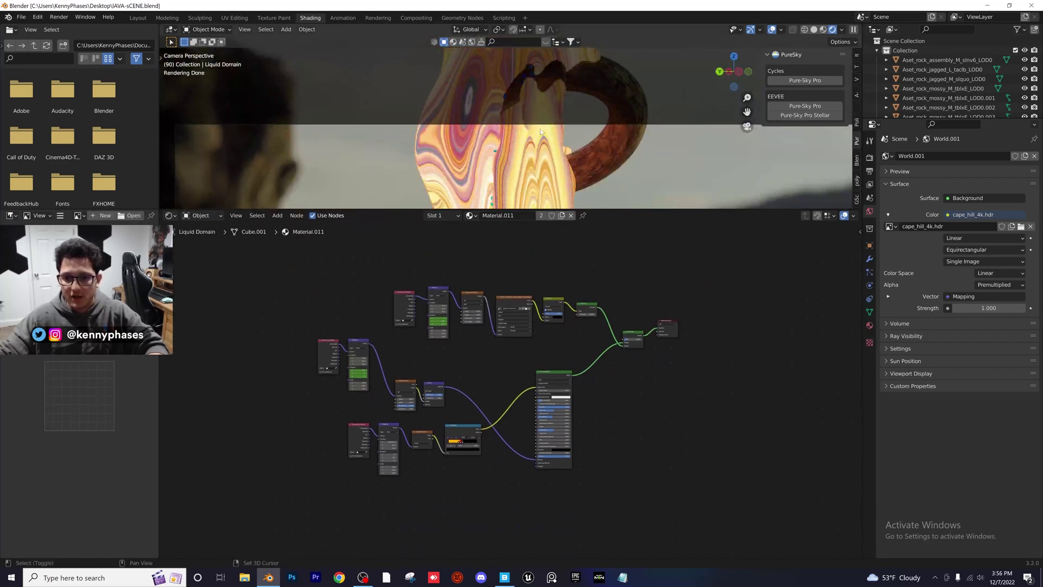
{"action": "scroll", "coordinate": [555, 152], "scroll_direction": "up", "scroll_amount": 2}
{"action": "middle_click_drag", "start_coordinate": [556, 156], "coordinate": [550, 53], "text": "shift"}
{"action": "scroll", "coordinate": [530, 360], "scroll_direction": "up", "scroll_amount": 2}
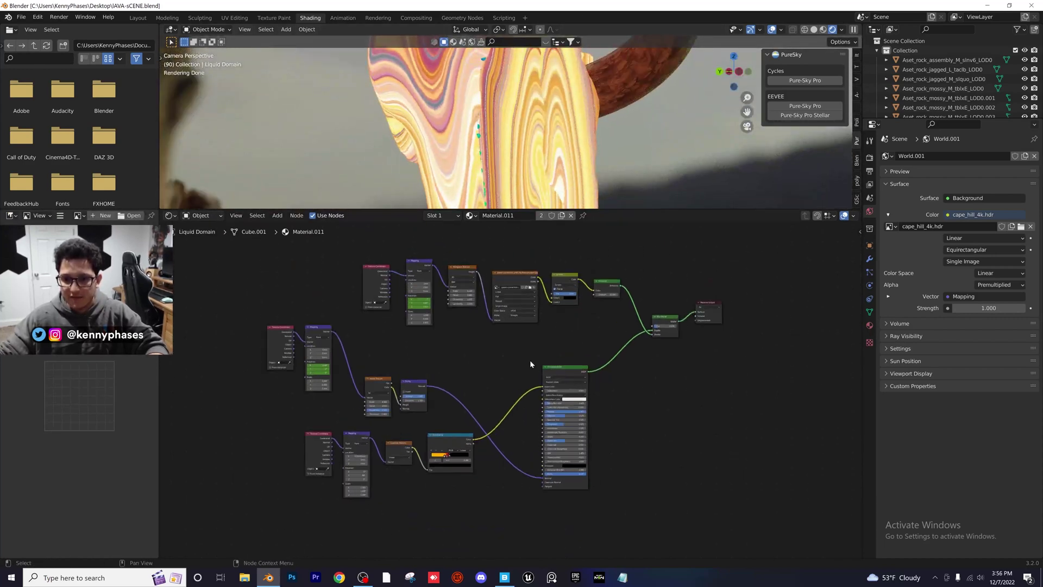
{"action": "scroll", "coordinate": [477, 404], "scroll_direction": "up", "scroll_amount": 1}
{"action": "scroll", "coordinate": [478, 402], "scroll_direction": "up", "scroll_amount": 2}
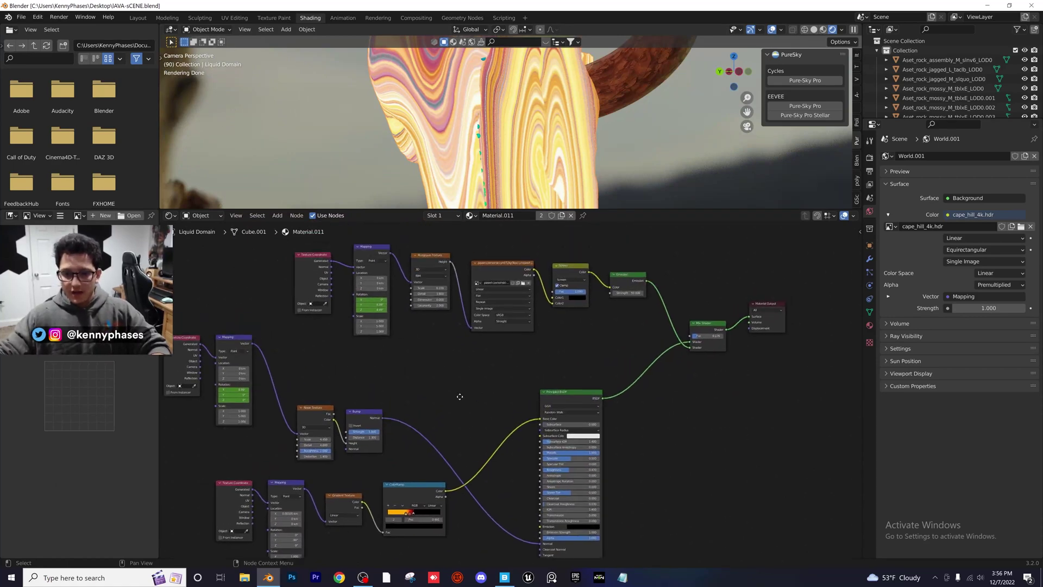
{"action": "scroll", "coordinate": [480, 379], "scroll_direction": "down", "scroll_amount": 2}
{"action": "middle_click_drag", "start_coordinate": [517, 357], "coordinate": [530, 347]}
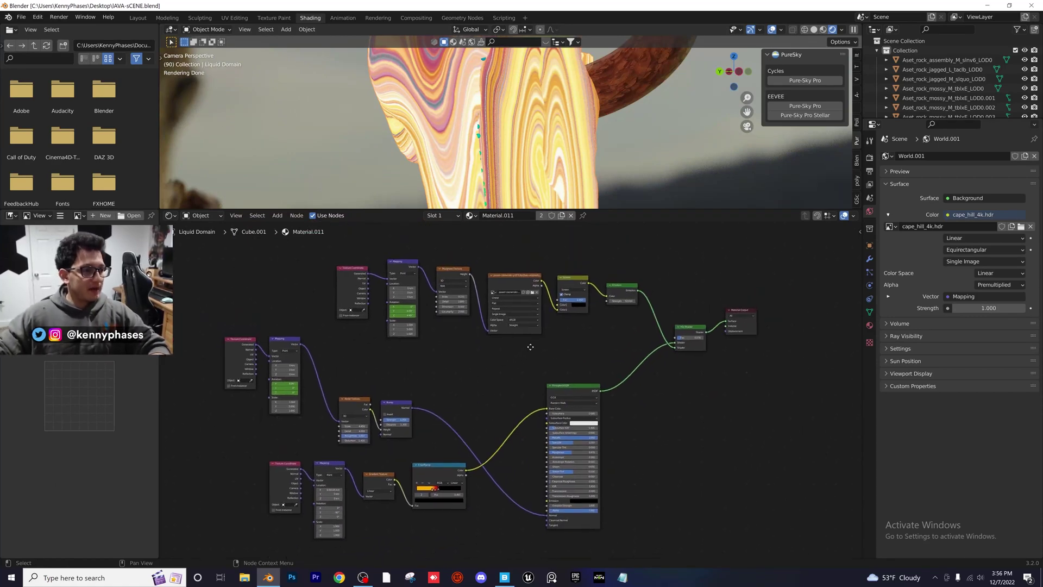